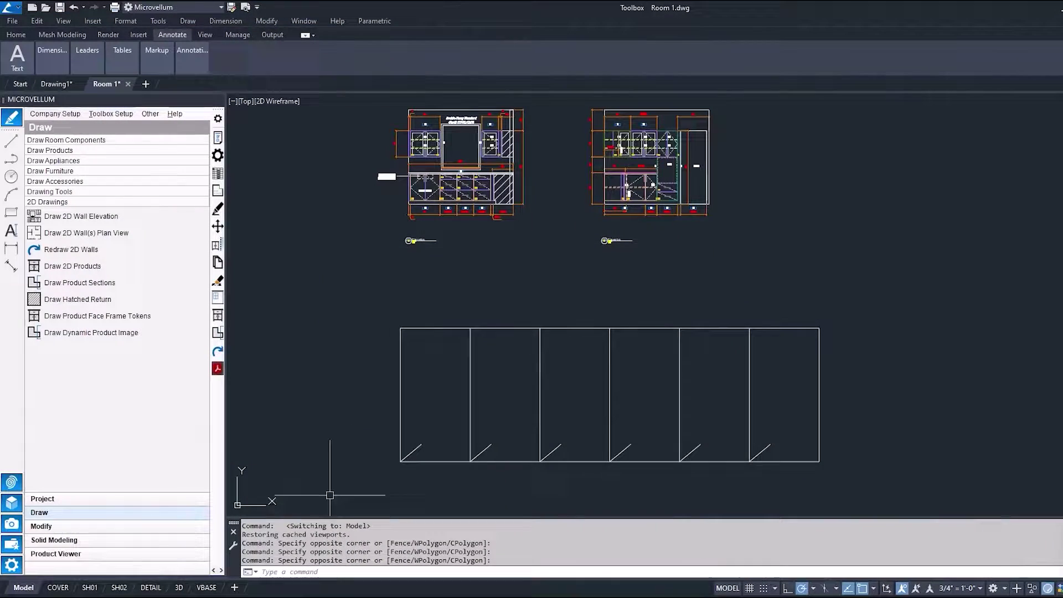
Switch to the DETAIL layout and zoom in on the sink cabinet in the left wall elevation
left_click(150, 588)
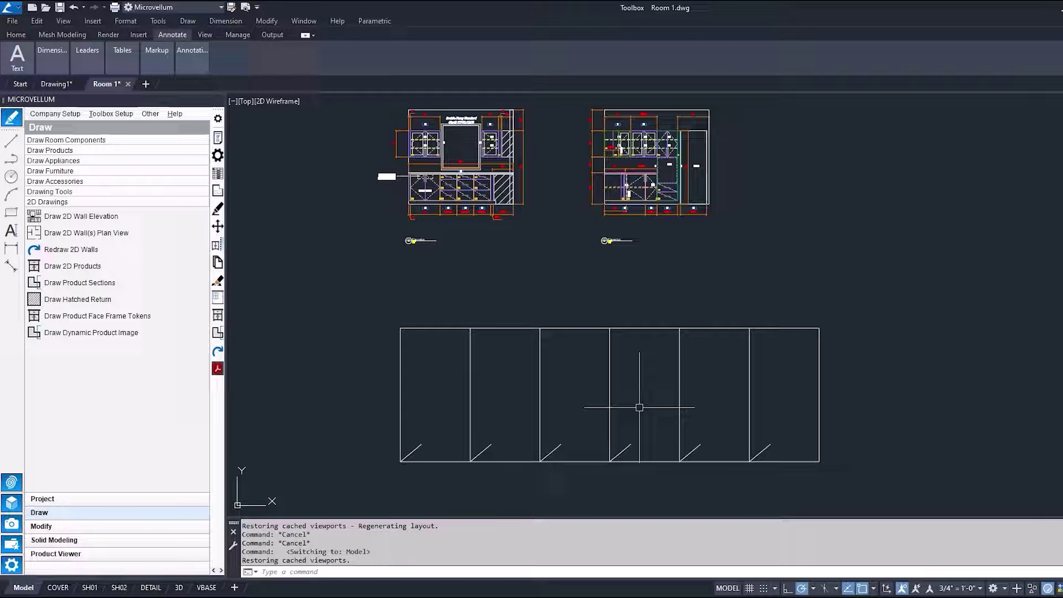
left_click(417, 282)
middle_click_drag(417, 283, 420, 354)
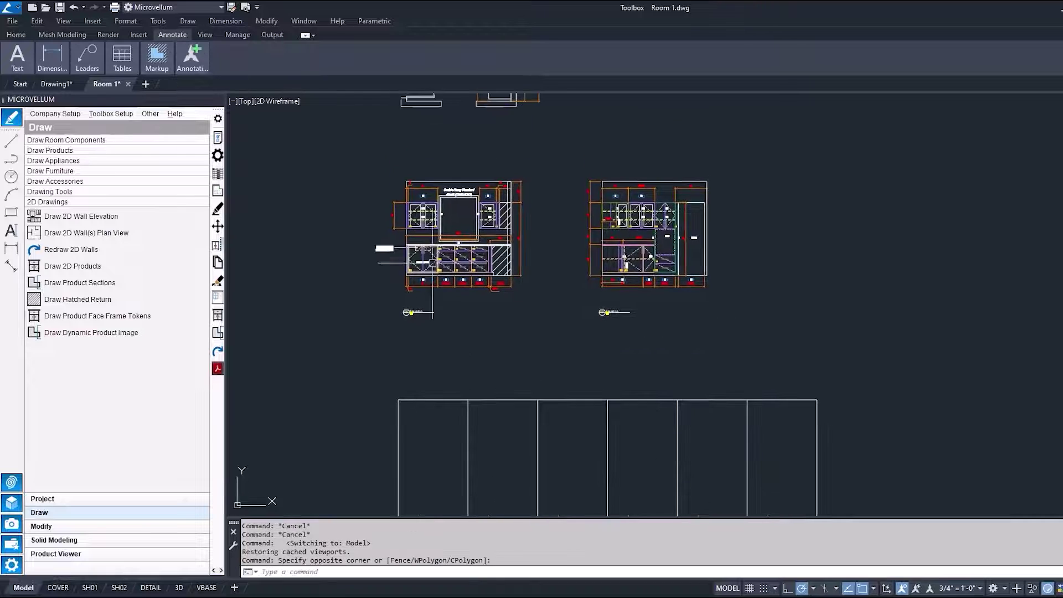
scroll(436, 267, "up", 3)
scroll(435, 267, "up", 3)
middle_click_drag(436, 267, 466, 254)
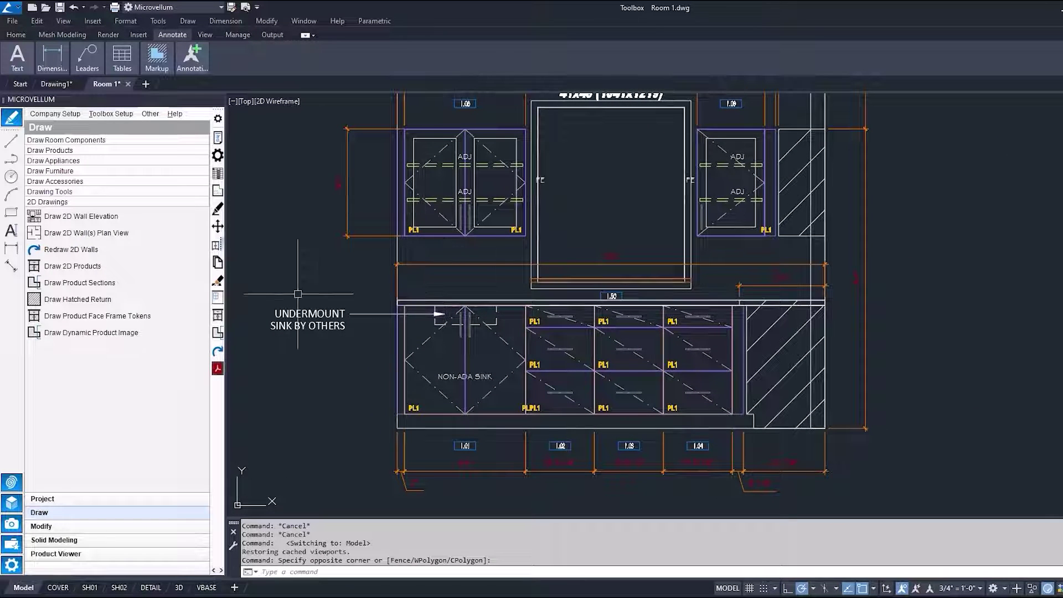
Draw a dimensioned cross section of the sink base cabinet and place it in a section box
left_click(101, 283)
left_click(466, 352)
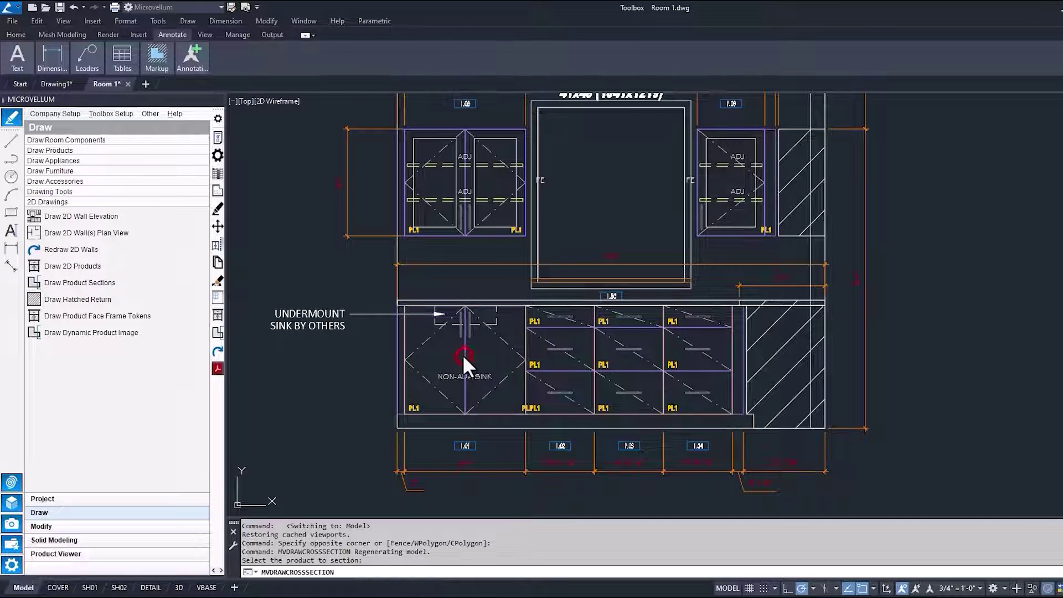
double_click(411, 351)
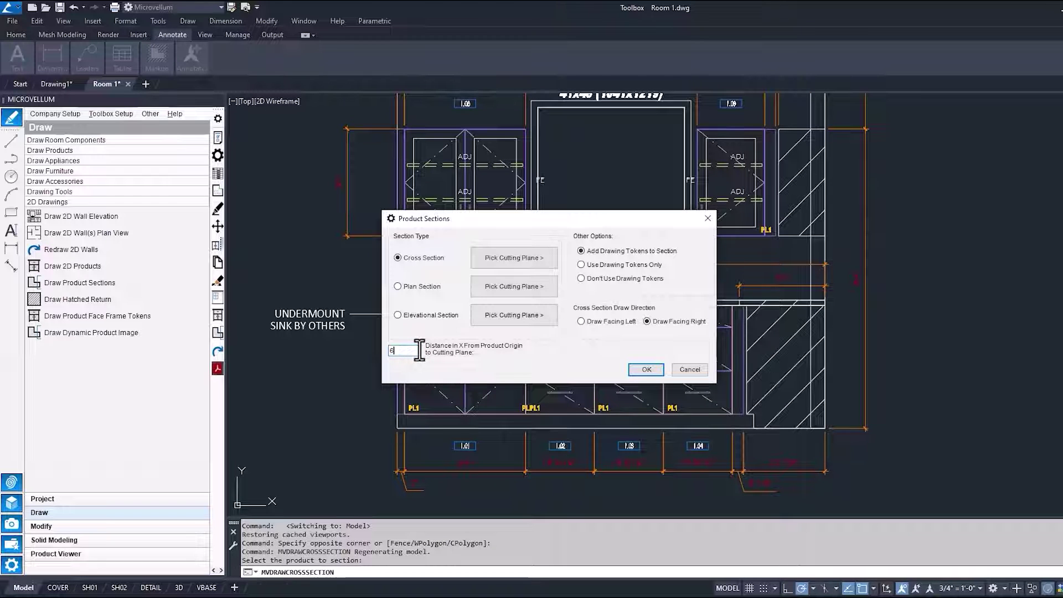
left_click(646, 370)
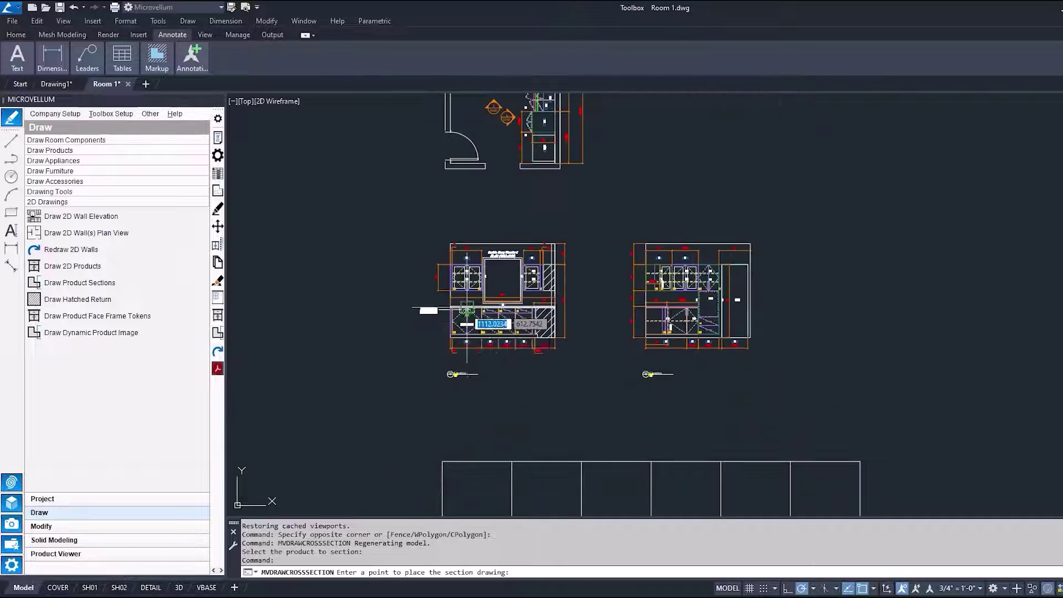
scroll(467, 309, "up", 3)
scroll(499, 435, "up", 3)
left_click(499, 435)
scroll(512, 413, "up", 3)
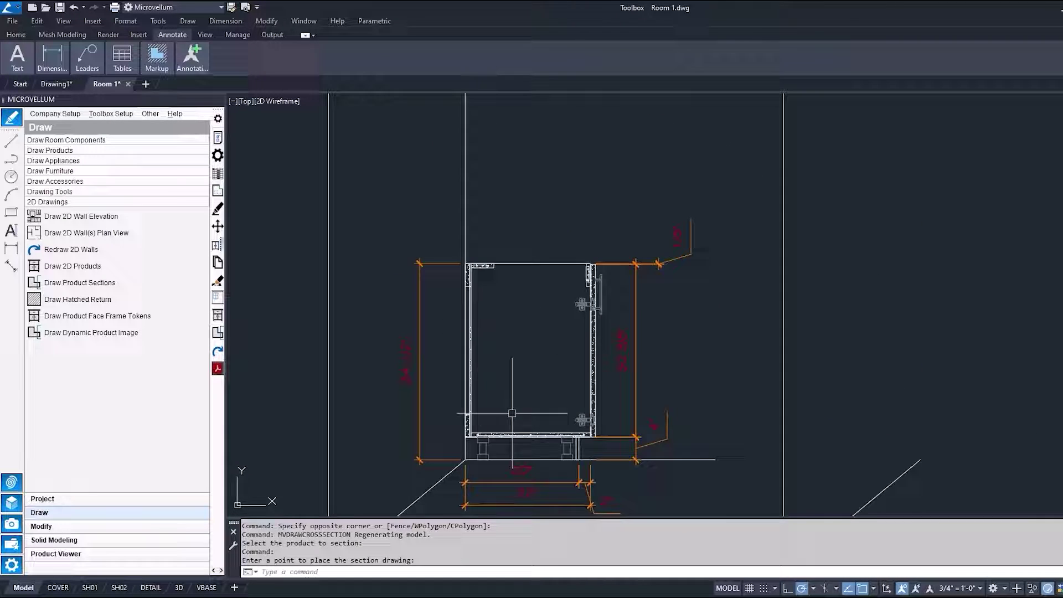
scroll(513, 413, "down", 3)
scroll(512, 413, "down", 2)
Draw a cross section of the upper-left wall cabinet and place it above the base section
left_click(83, 281)
scroll(439, 230, "up", 3)
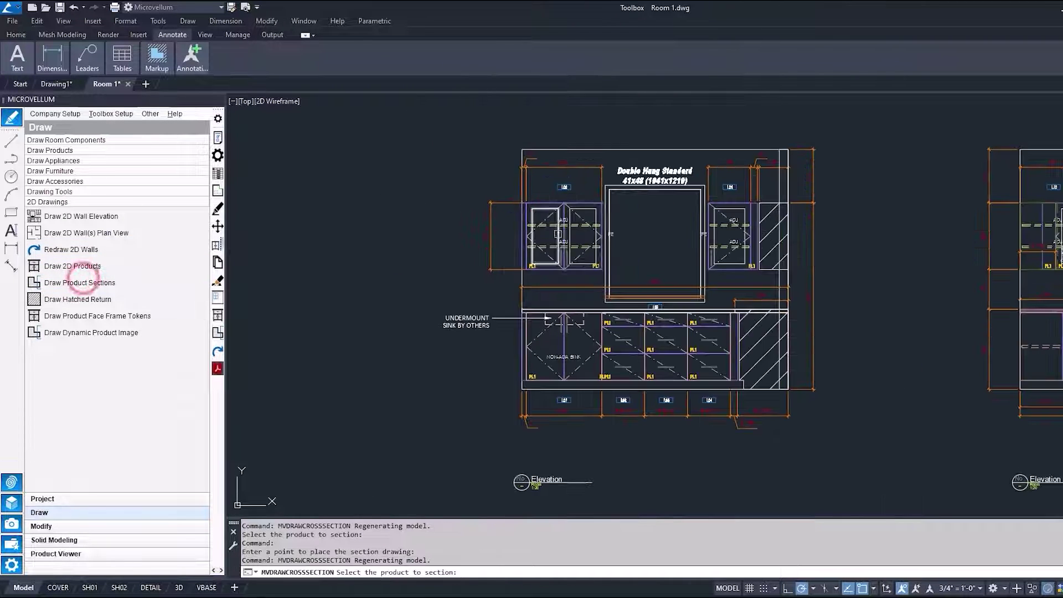
left_click(560, 229)
double_click(410, 351)
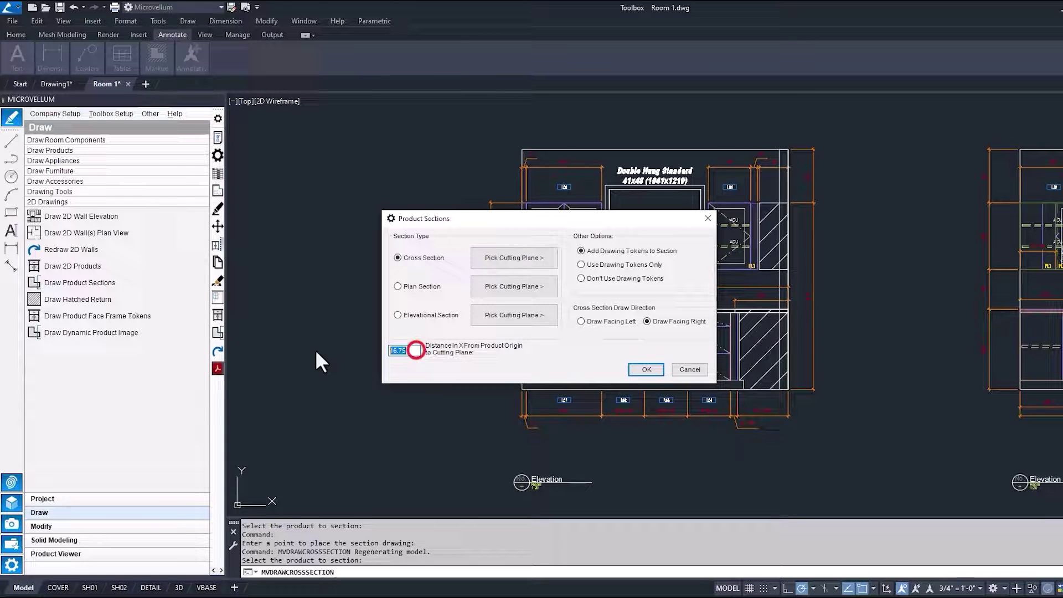
left_click(642, 370)
scroll(520, 359, "up", 5)
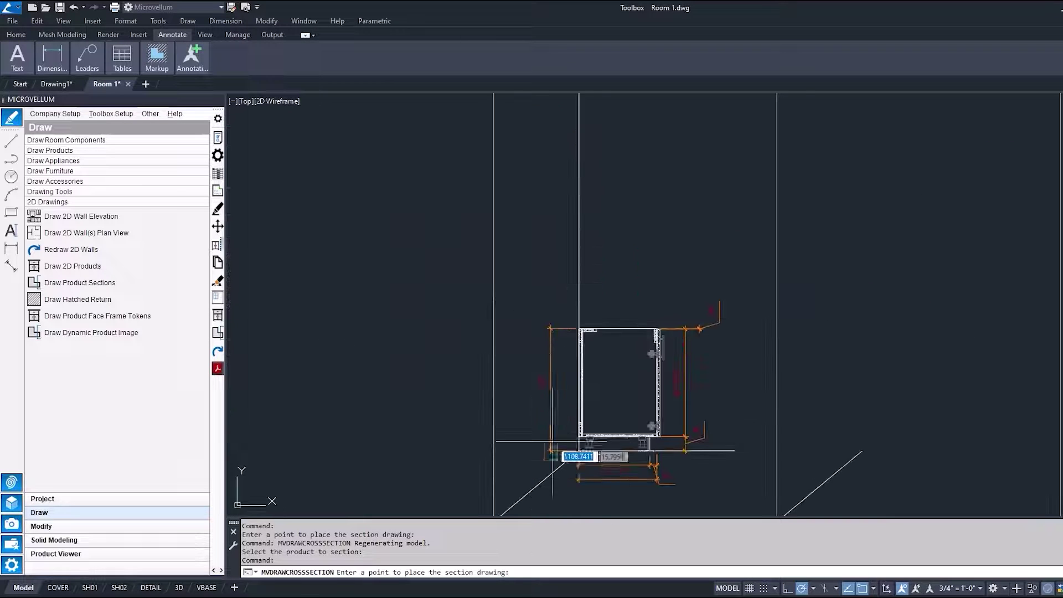
left_click(580, 446)
middle_click_drag(598, 331, 577, 335)
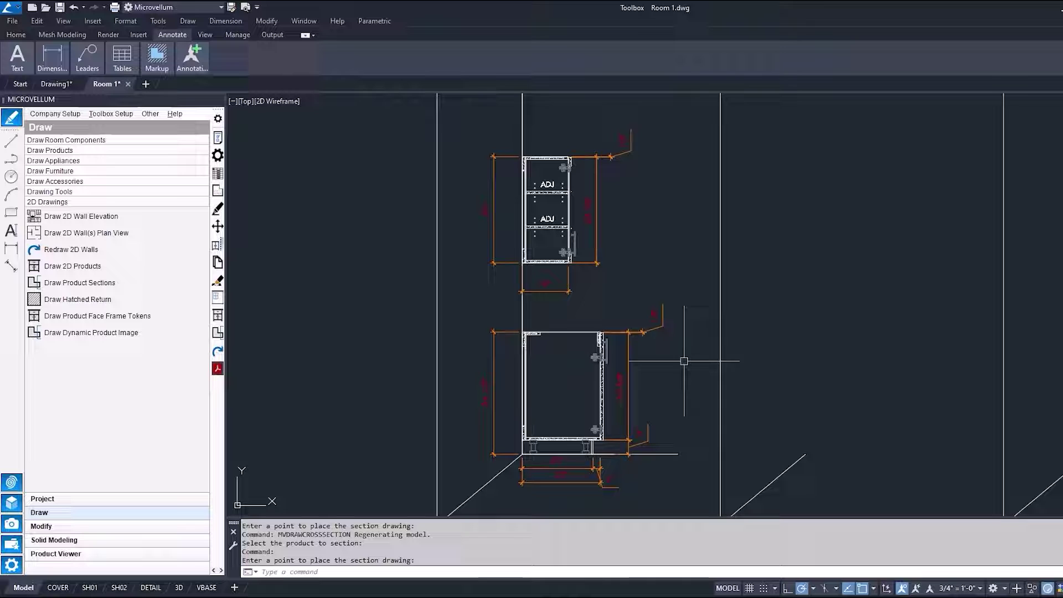
Window-select the existing upper cabinet section and delete it
scroll(617, 169, "up", 6)
mouse_move(567, 254)
middle_mouse_down()
mouse_move(631, 193)
mouse_move(540, 254)
middle_mouse_up()
scroll(631, 193, "down", 5)
left_click(475, 145)
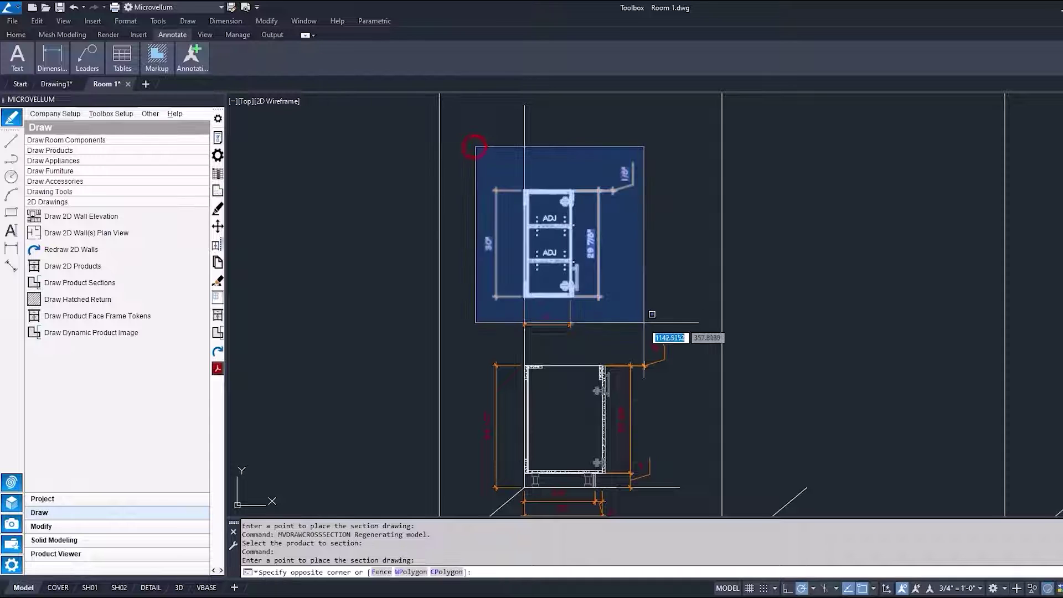
left_click(647, 331)
key("Delete")
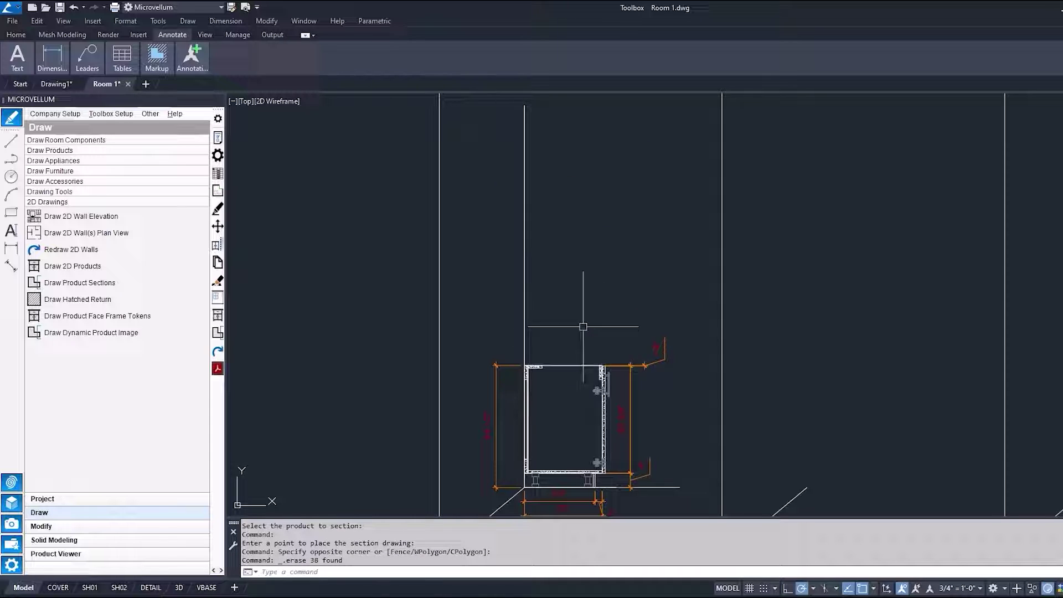
Draw a new upper wall cabinet section and place it above the base section
scroll(581, 325, "down", 5)
scroll(508, 166, "up", 2)
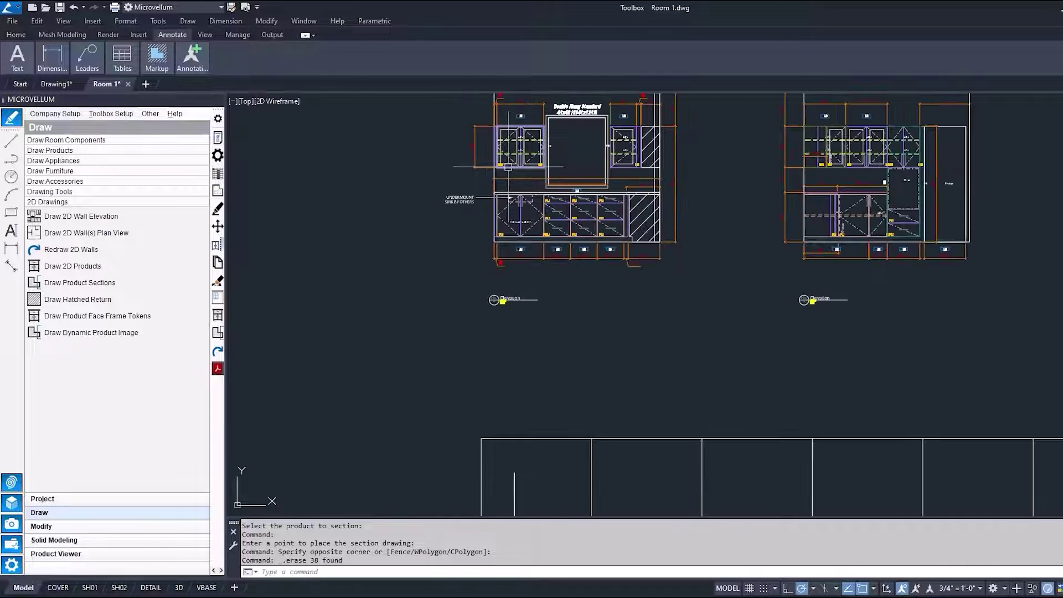
left_click(101, 281)
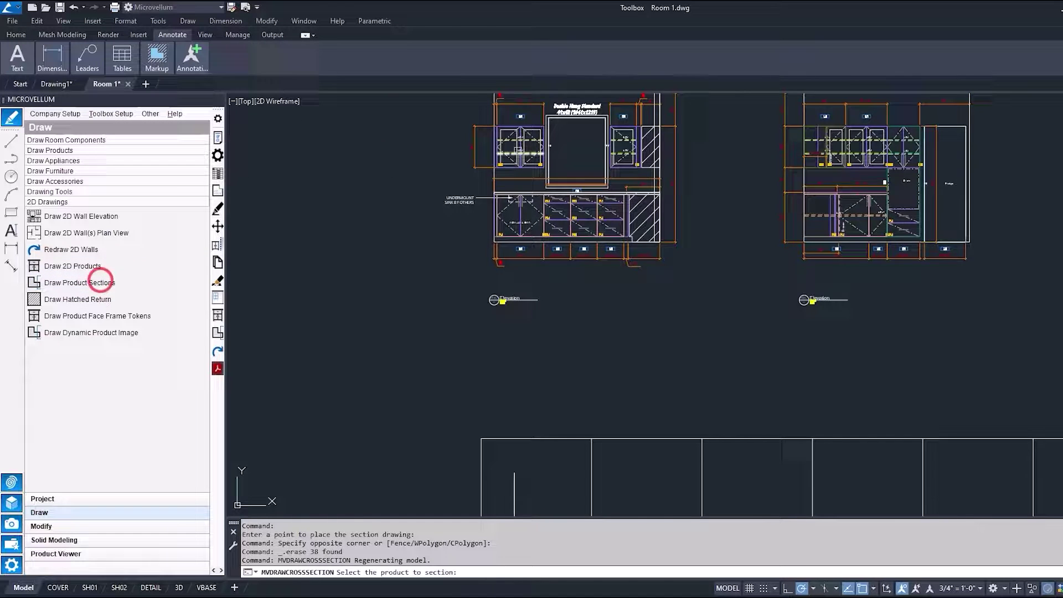
scroll(528, 149, "up", 3)
left_click(488, 131)
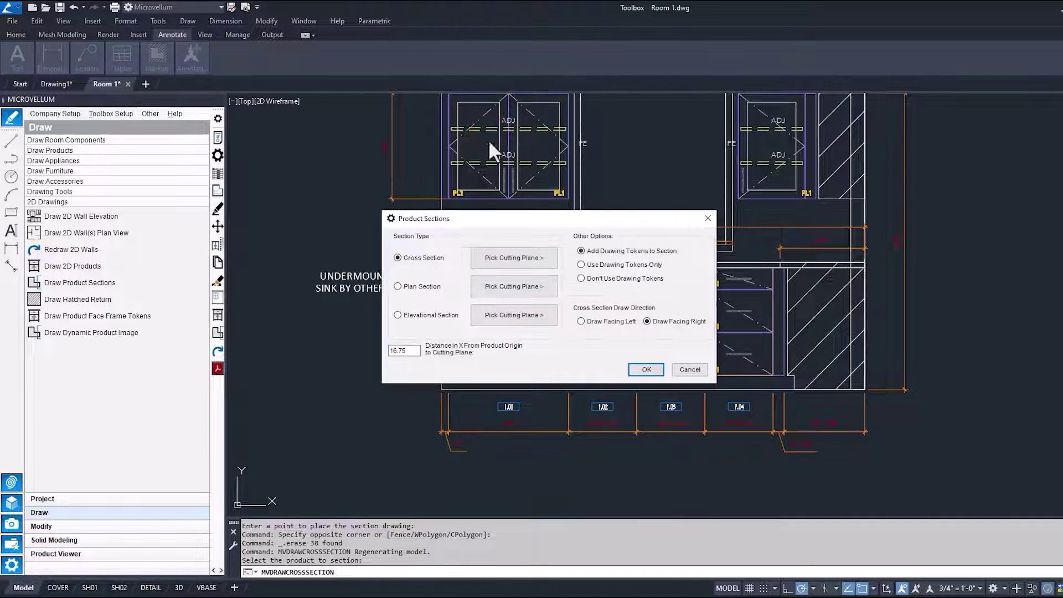
left_click(642, 368)
scroll(571, 266, "down", 3)
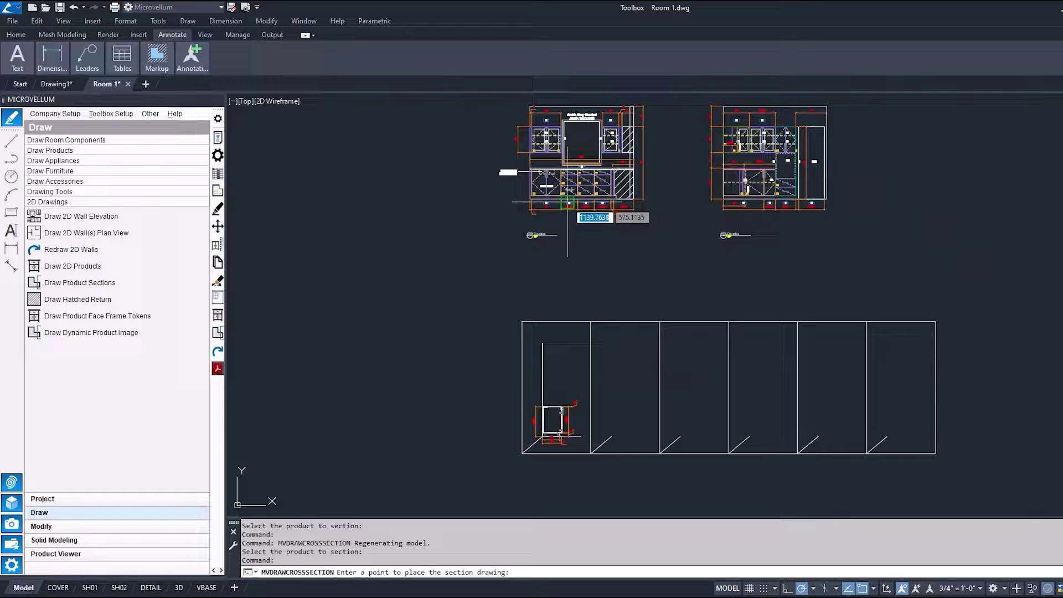
scroll(558, 427, "up", 2)
scroll(565, 443, "up", 2)
scroll(510, 427, "up", 1)
left_click(508, 416)
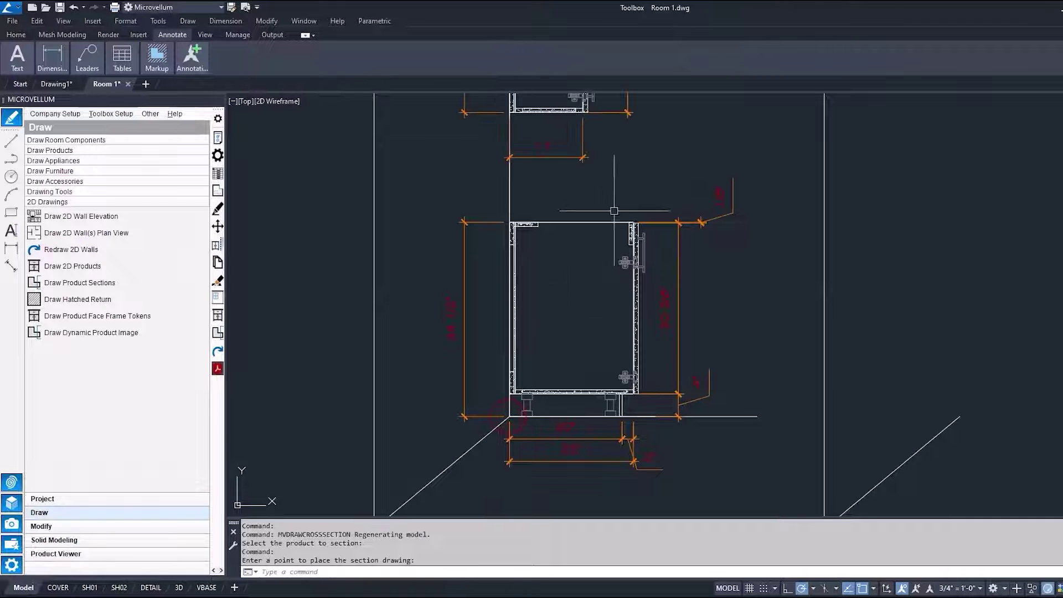
scroll(609, 343, "down", 2)
scroll(631, 336, "up", 3)
scroll(631, 337, "up", 2)
middle_click_drag(631, 336, 630, 281)
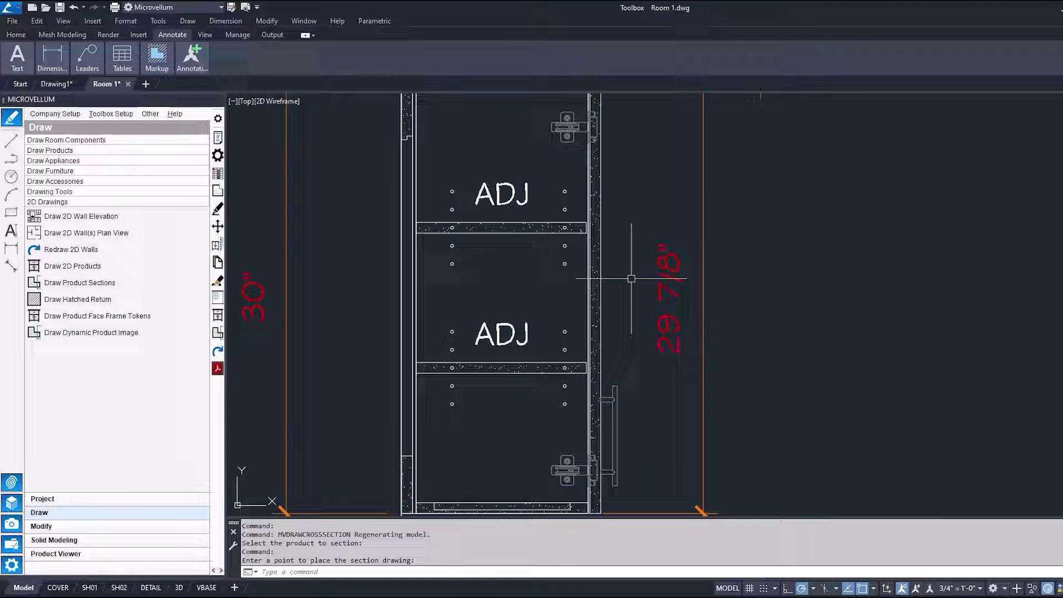
scroll(626, 311, "down", 2)
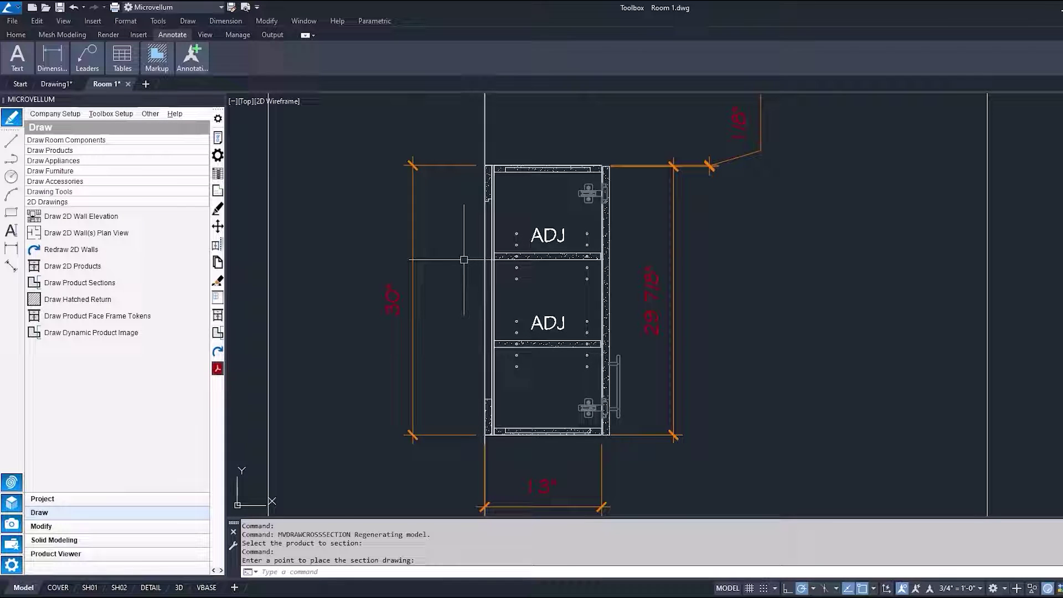
scroll(452, 277, "down", 2)
middle_click_drag(446, 296, 457, 251)
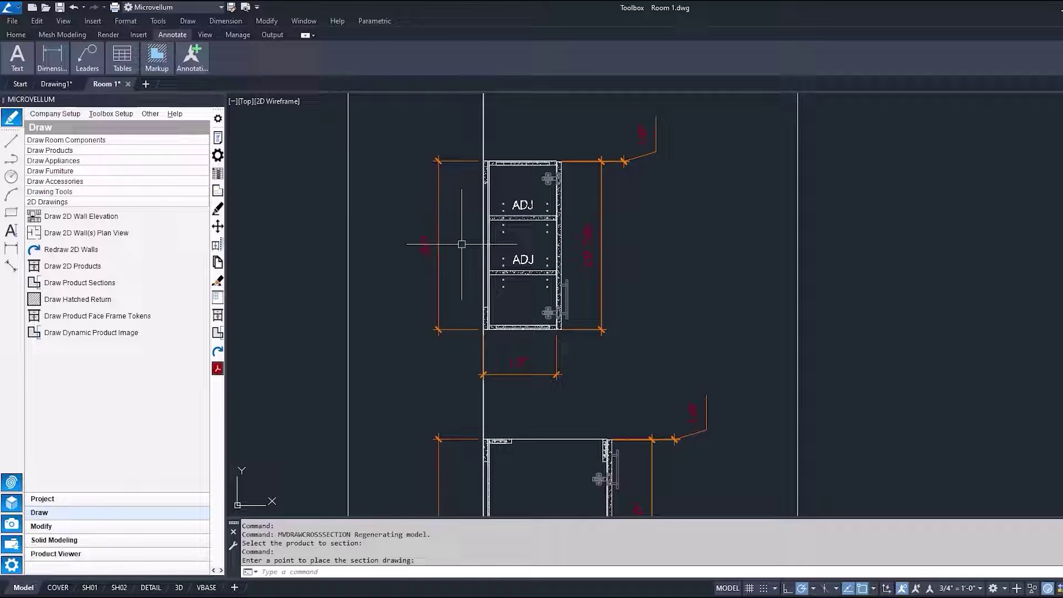
Open the upper cabinet's design data and display its 2D Instructions cross-section drawing list
left_click(217, 155)
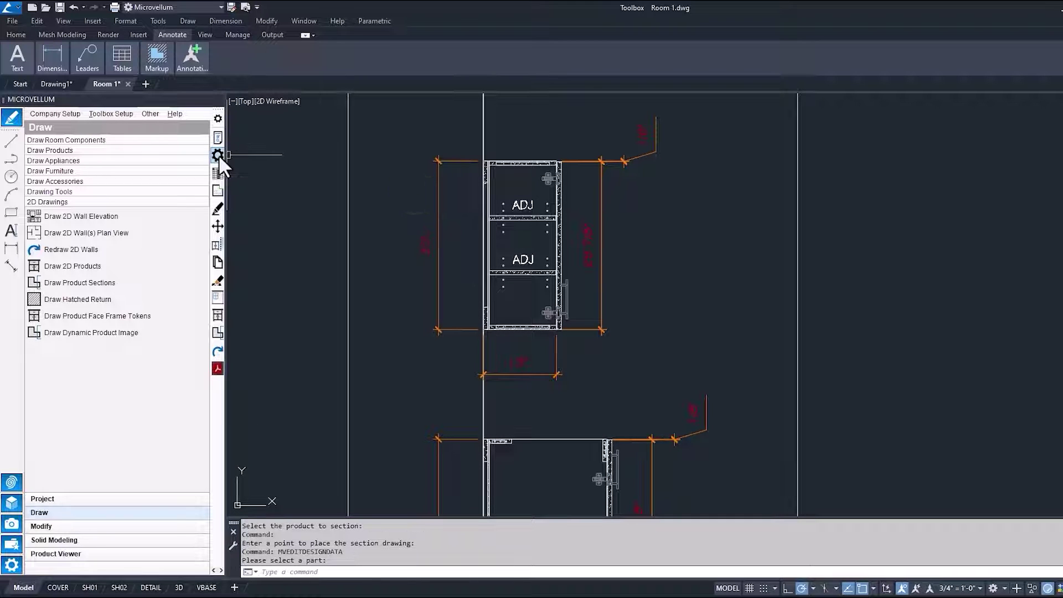
left_click(527, 214)
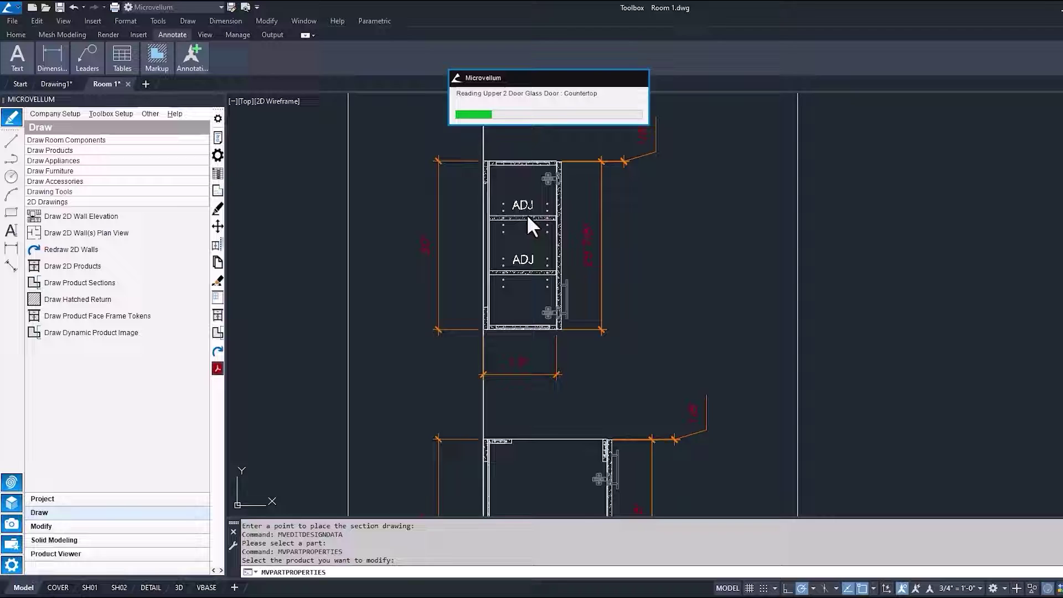
left_click(296, 92)
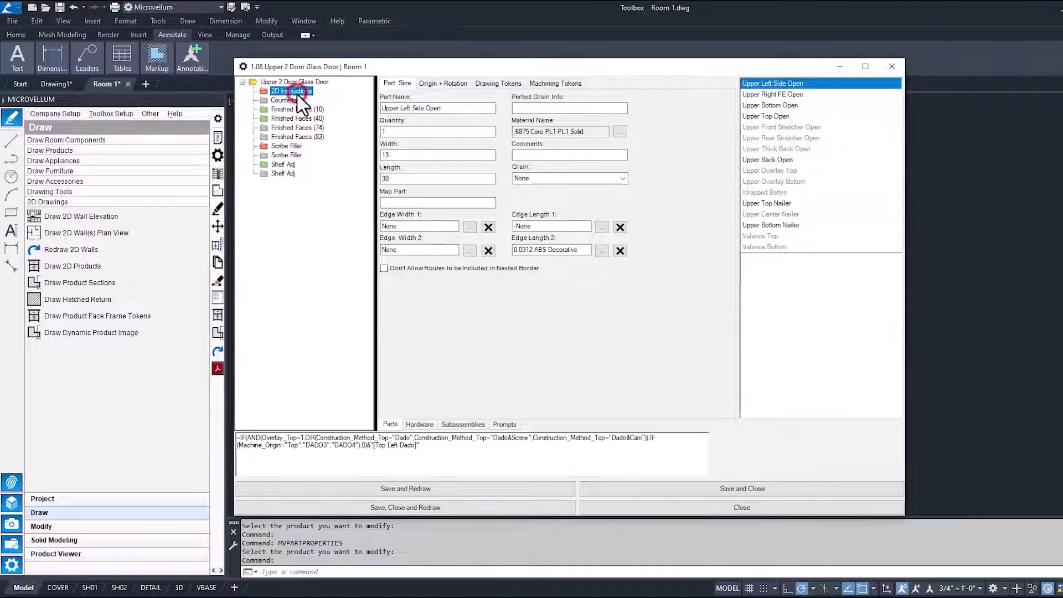
right_click(297, 94)
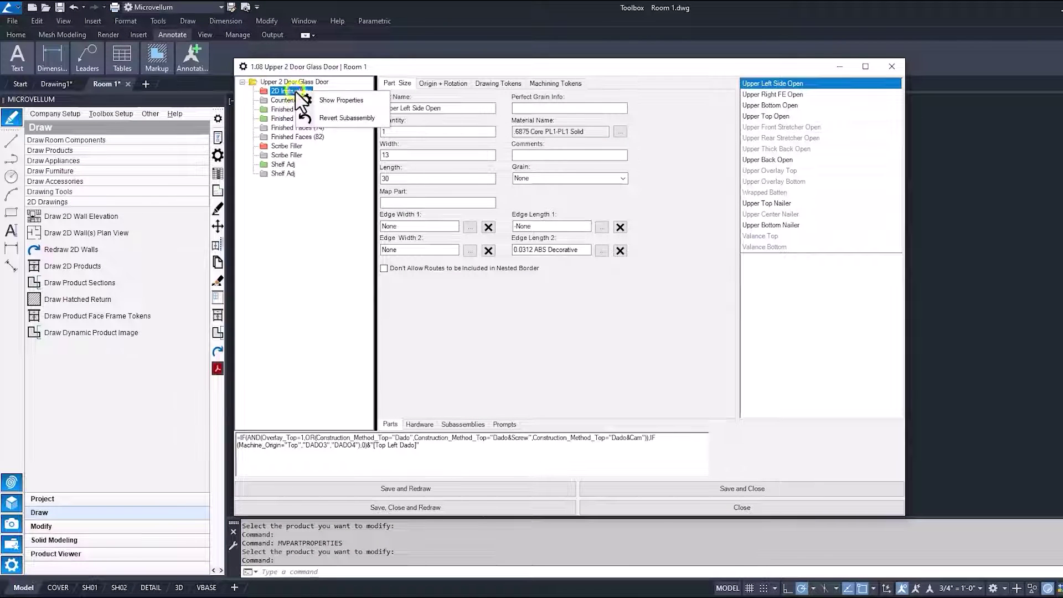
left_click(339, 101)
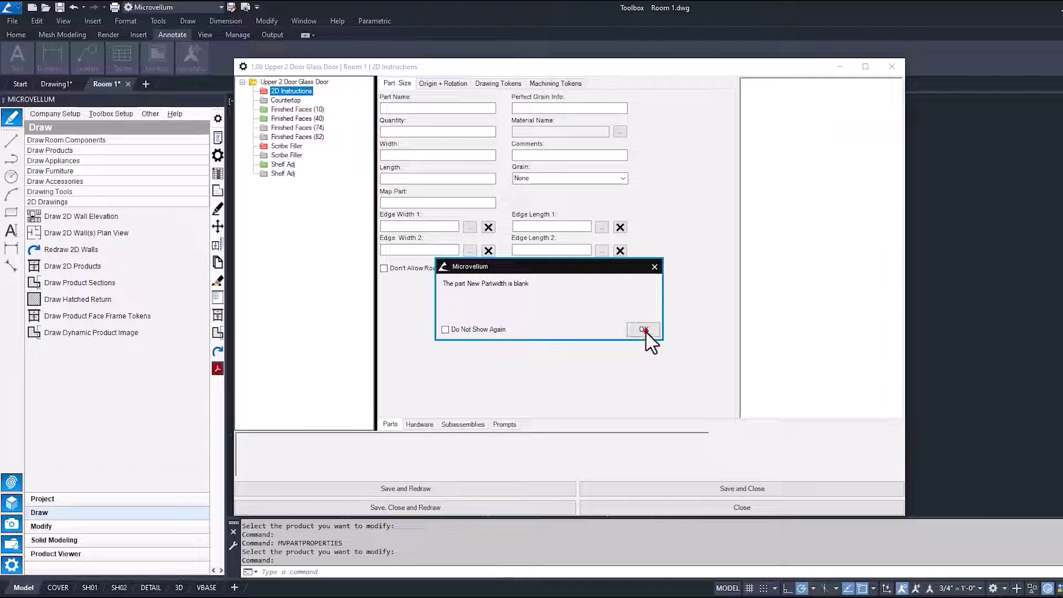
left_click(645, 334)
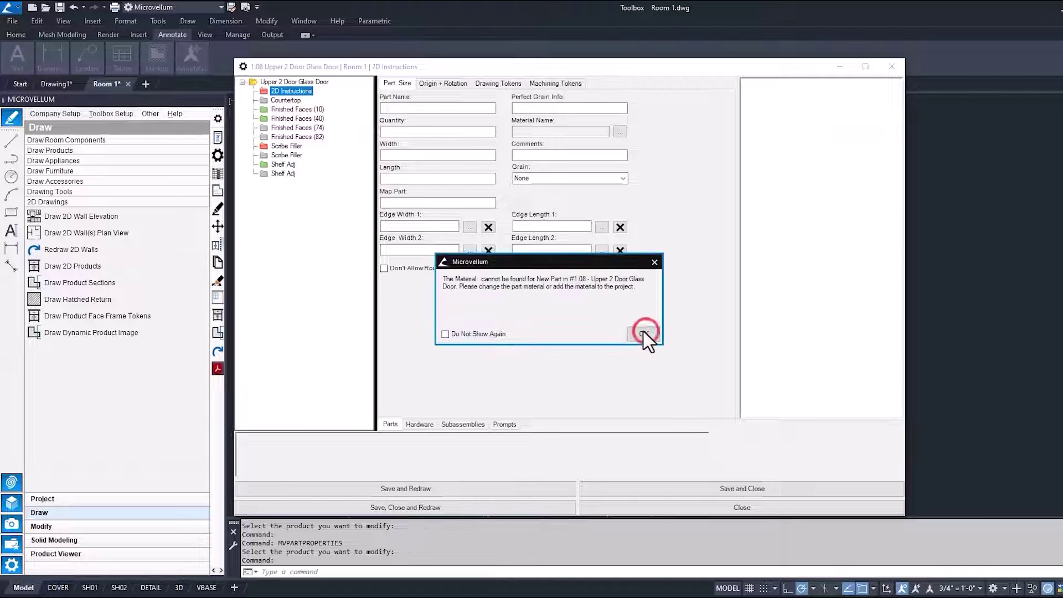
left_click(505, 426)
left_click(876, 129)
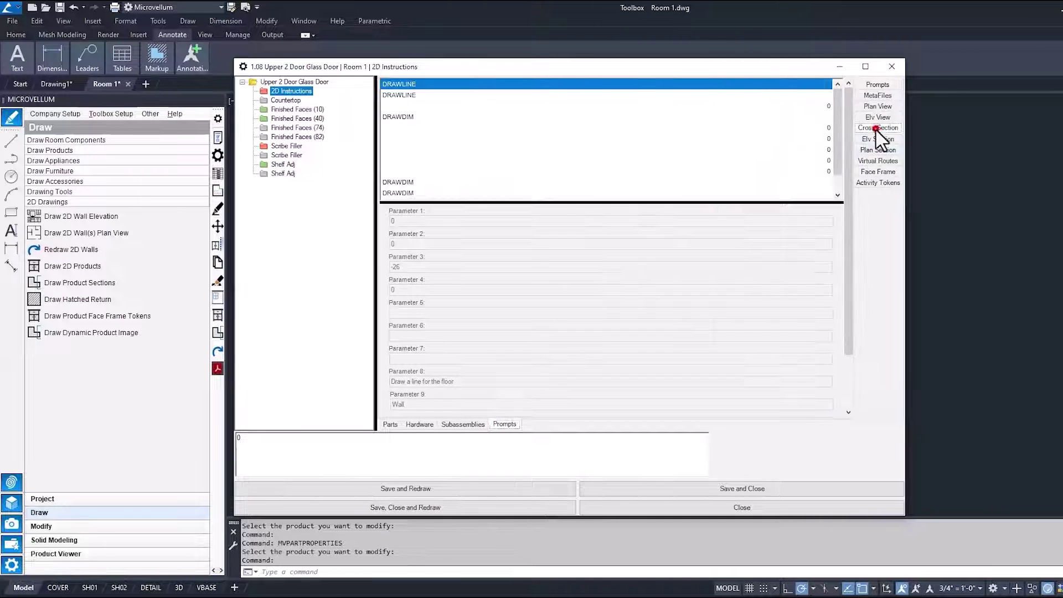
Step through the DRAWLINE and DRAWDIM rows, then open the toe-kick dimension formula and comment
left_click(420, 84)
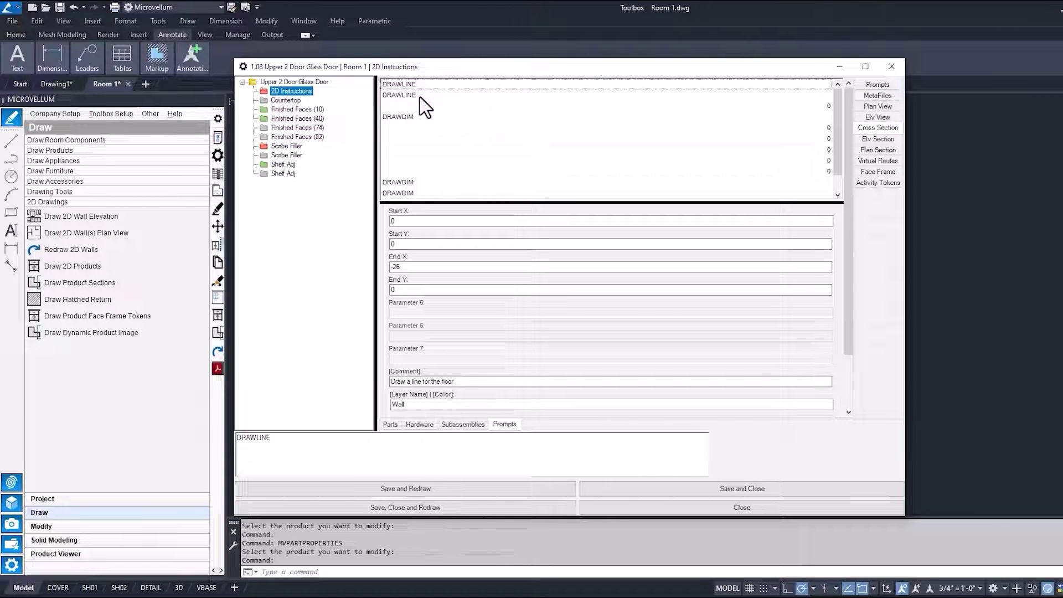
left_click(420, 96)
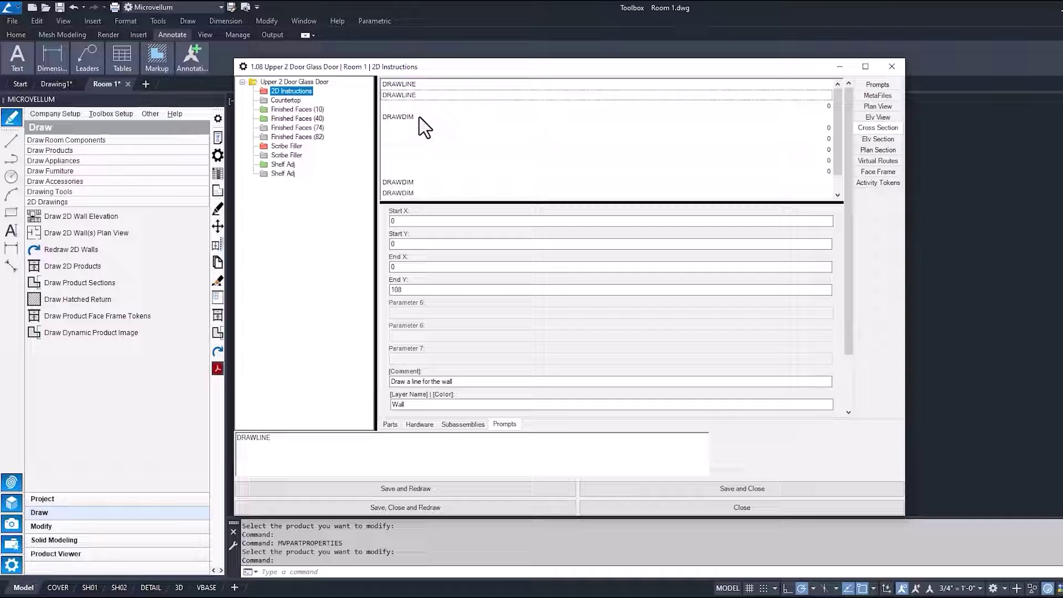
left_click(419, 116)
left_click(419, 183)
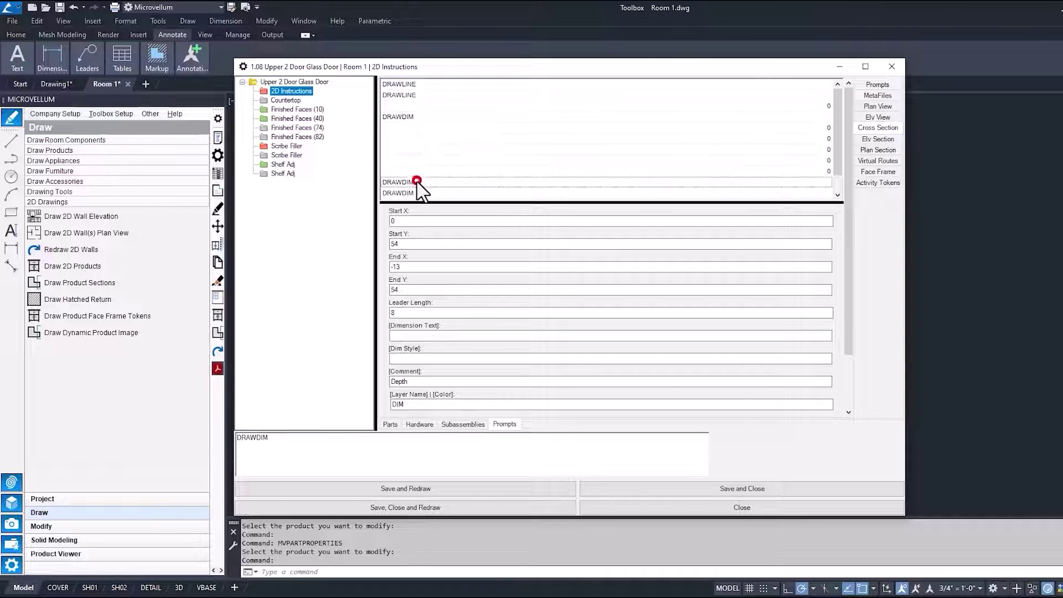
scroll(427, 179, "down", 1)
left_click(417, 108)
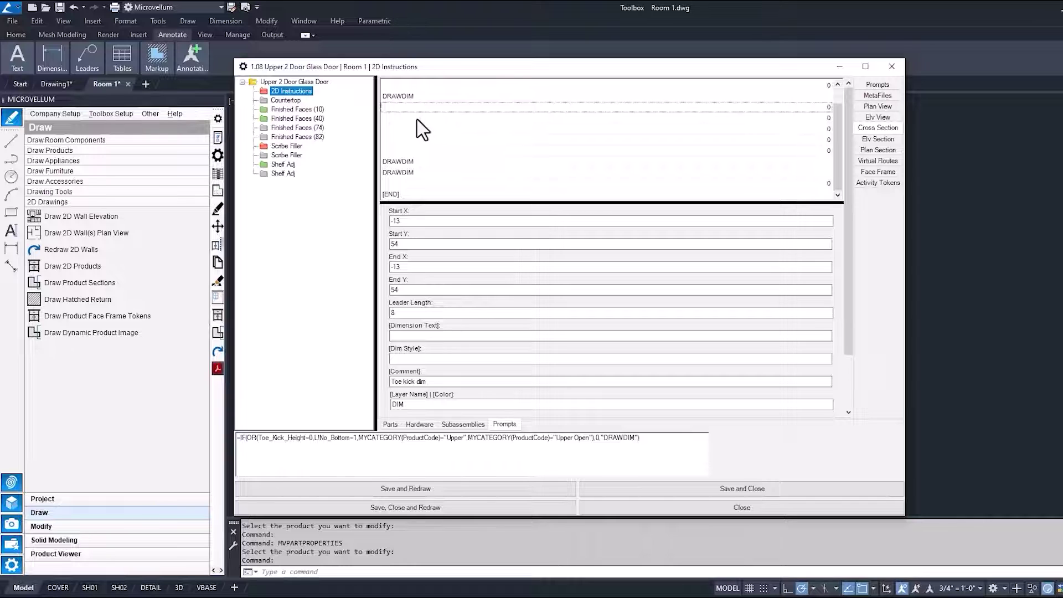
left_click(347, 440)
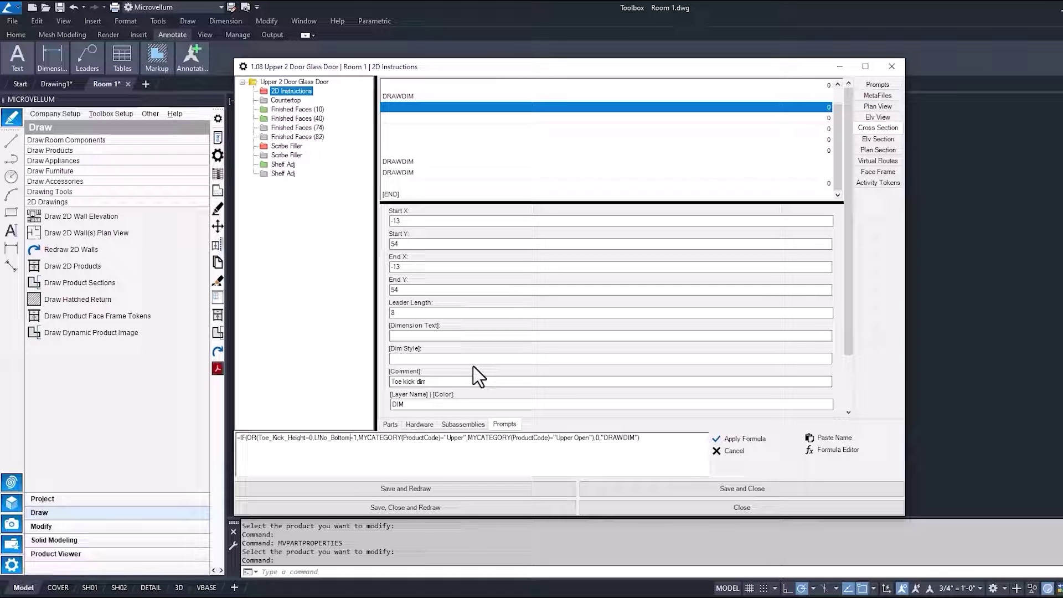
left_click(446, 382)
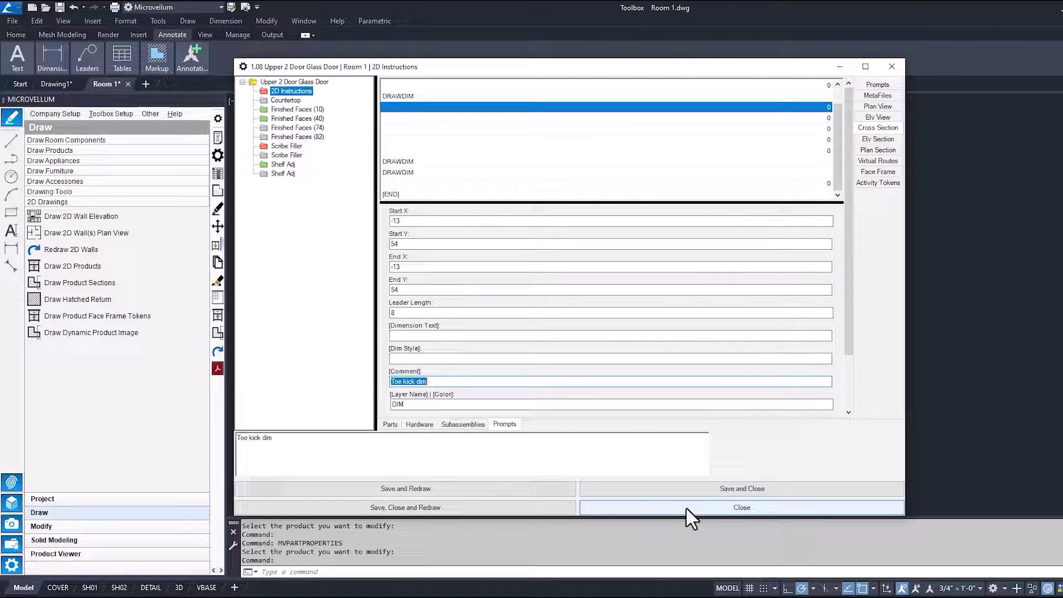
Close 2D Instructions, view the cabinet's 2D Instructions subassembly file, then exit design data
left_click(720, 507)
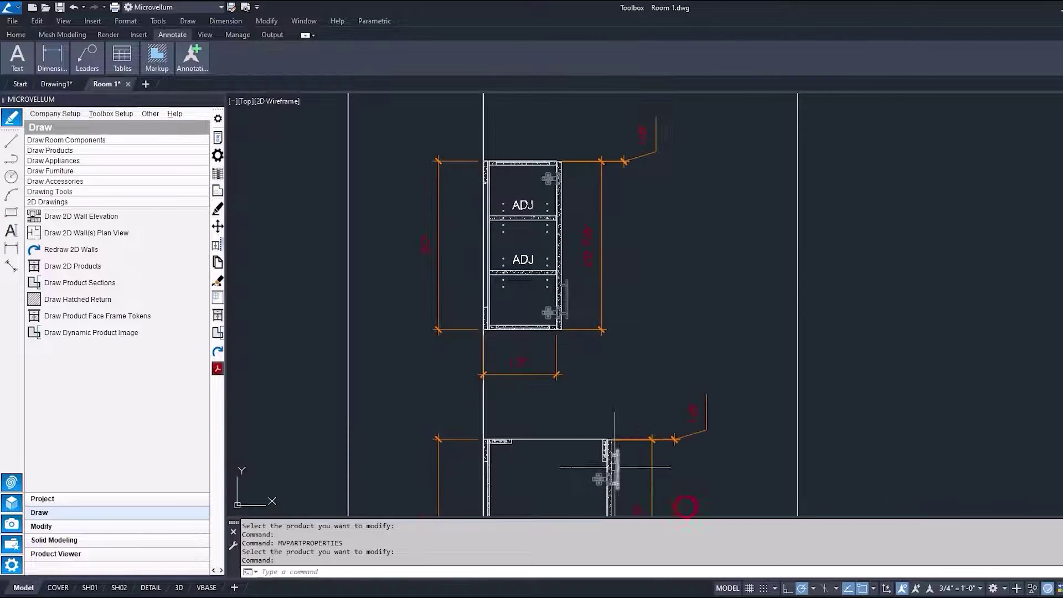
left_click(219, 172)
left_click(551, 216)
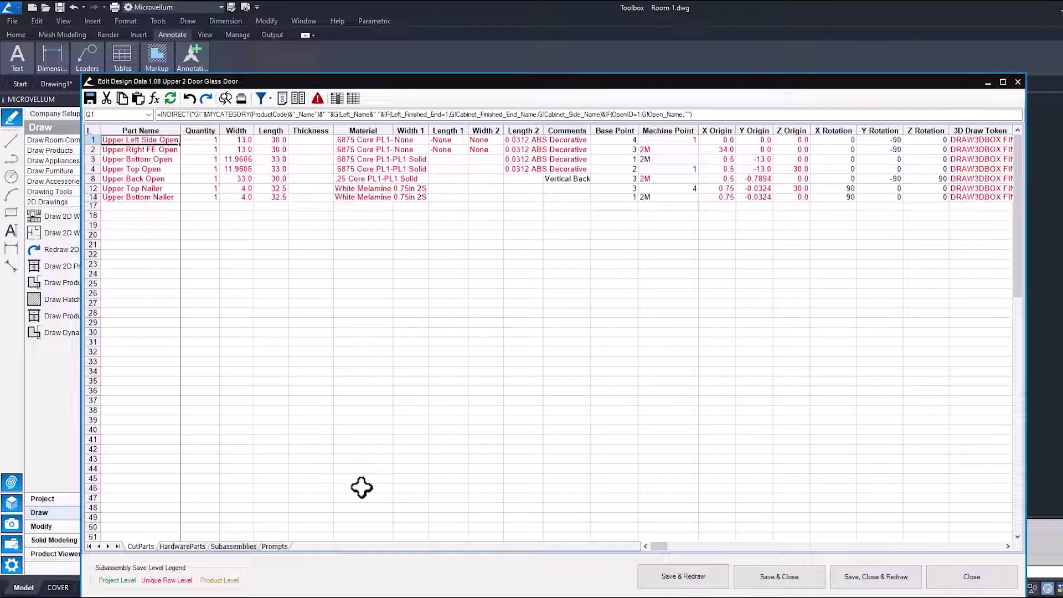
left_click(236, 547)
right_click(134, 180)
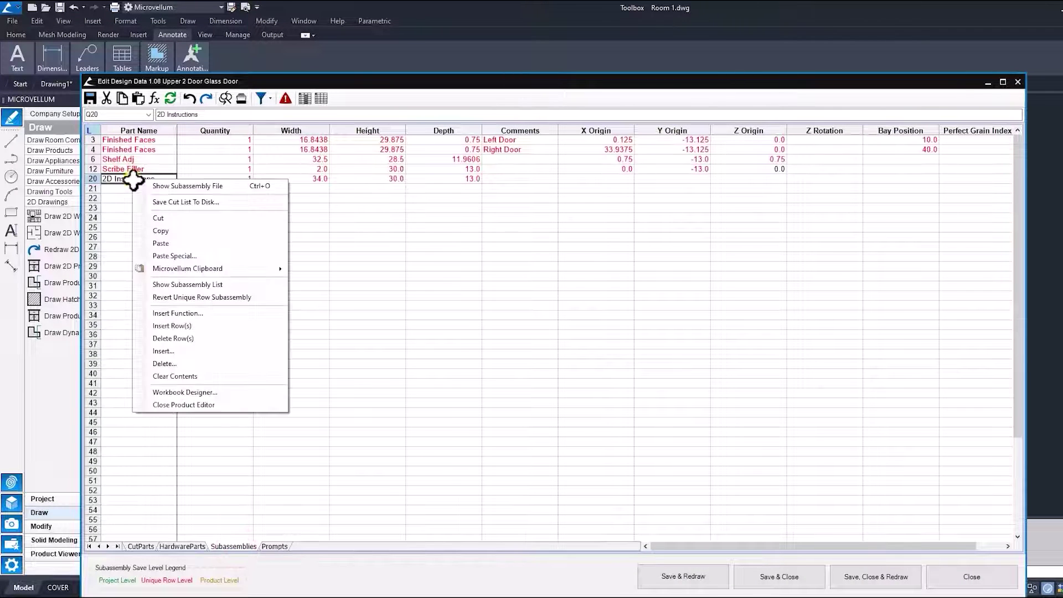
left_click(194, 187)
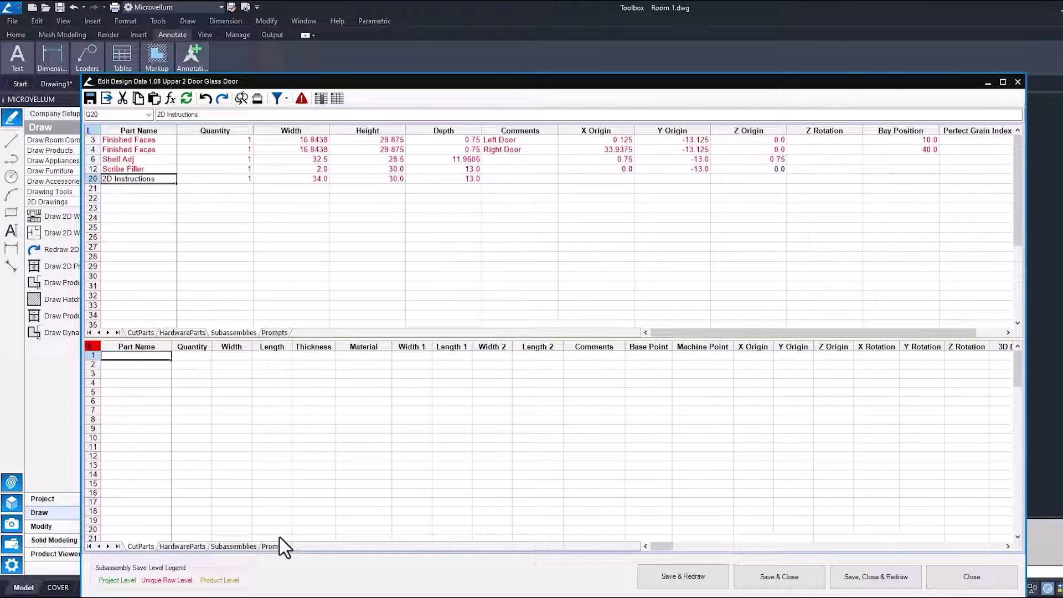
left_click_drag(665, 547, 818, 552)
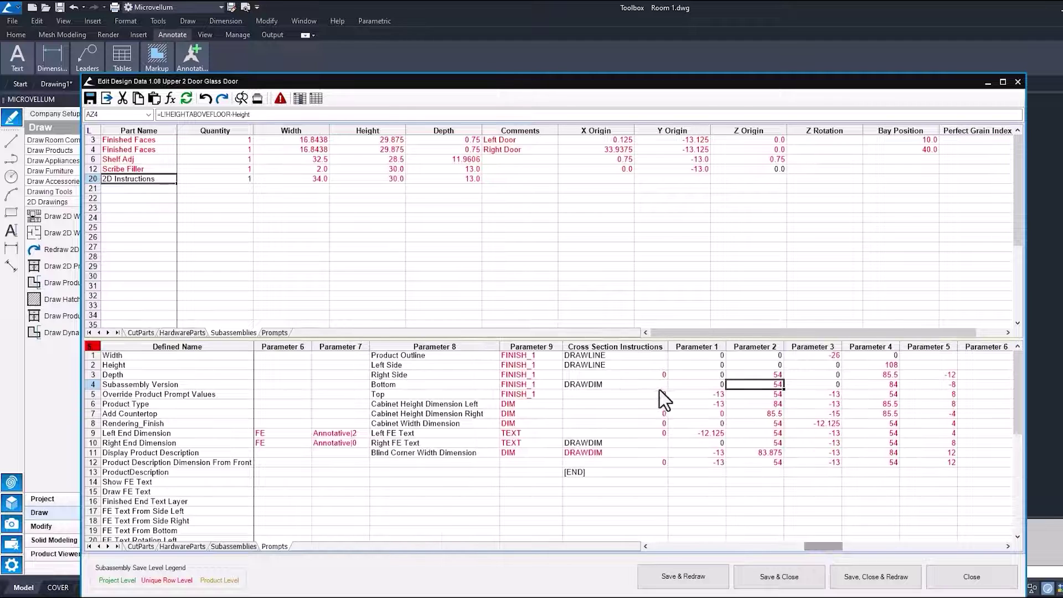
left_click(617, 355)
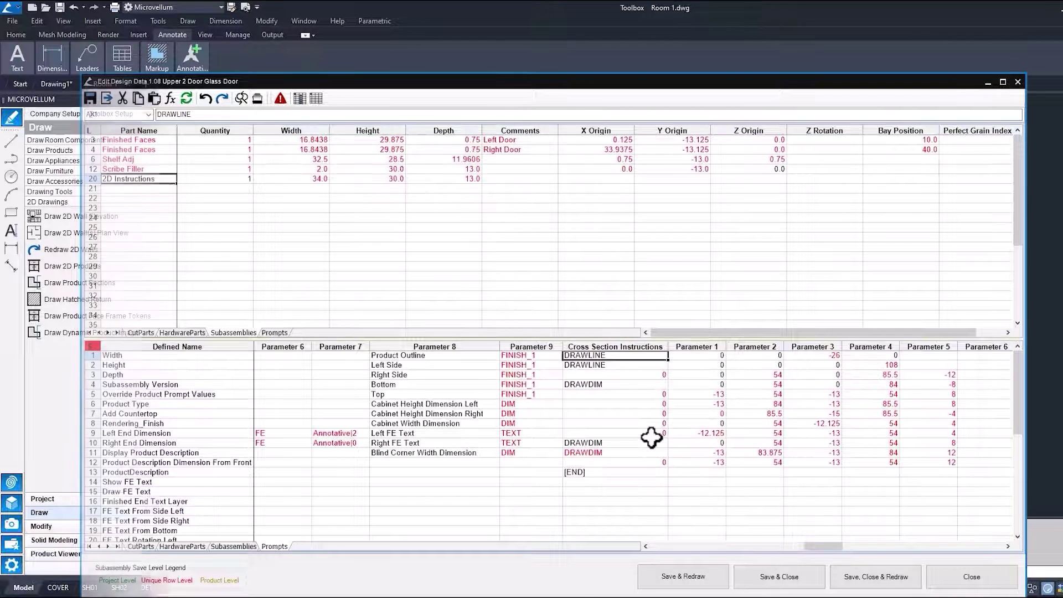
key("Escape")
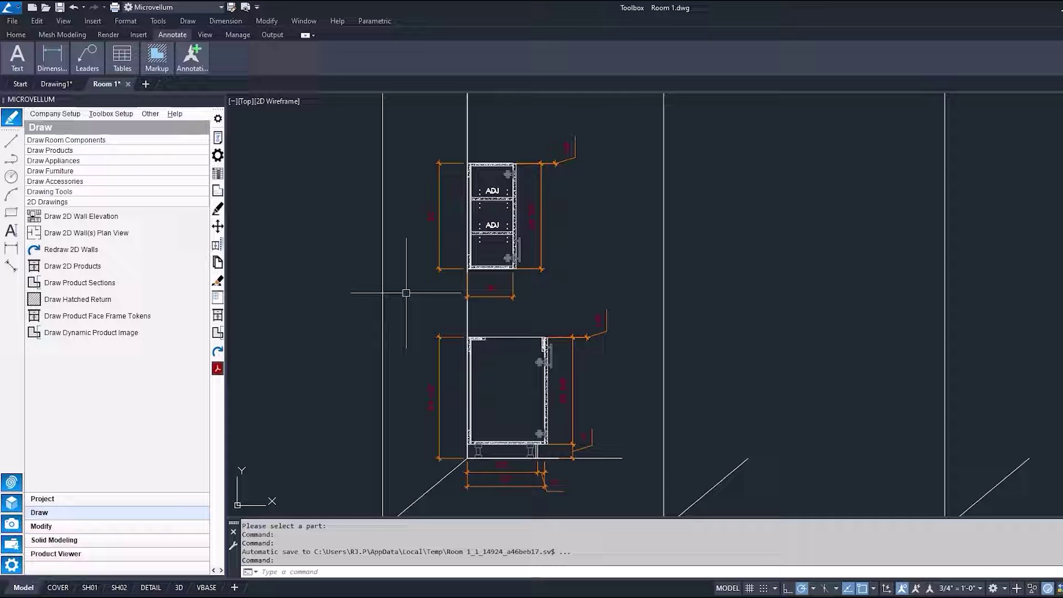
Zoom extents, start a product section on a kitchen cabinet, then cancel it
middle_click(406, 293)
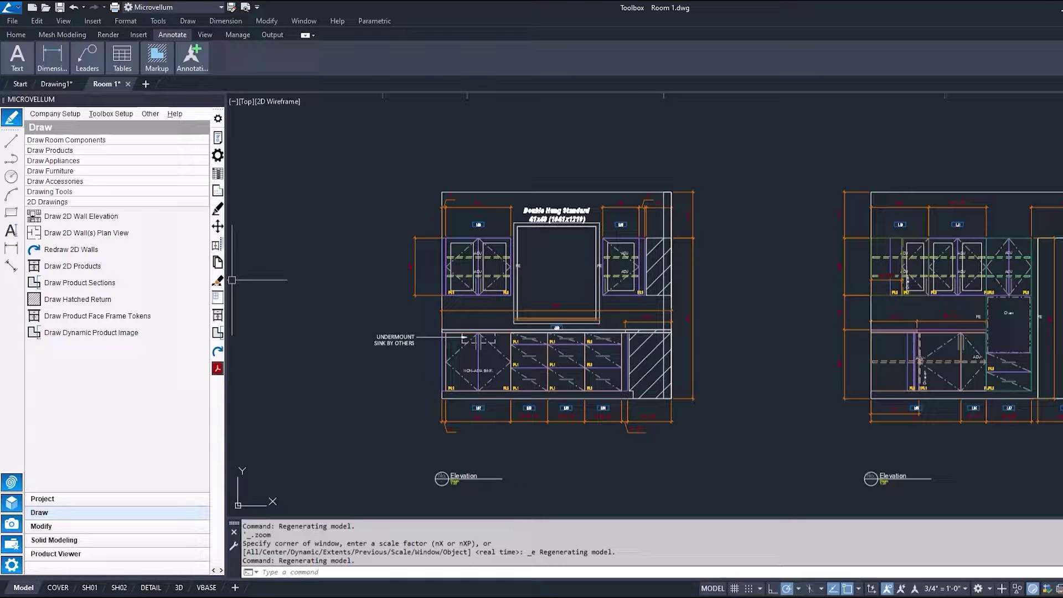
left_click(113, 283)
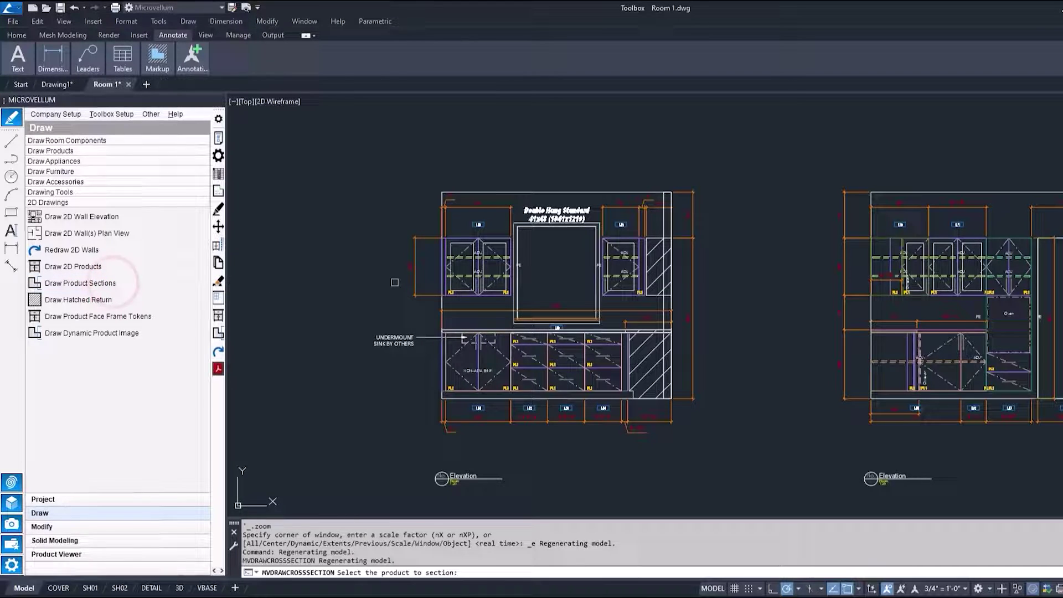
scroll(394, 283, "down", 5)
scroll(448, 310, "up", 4)
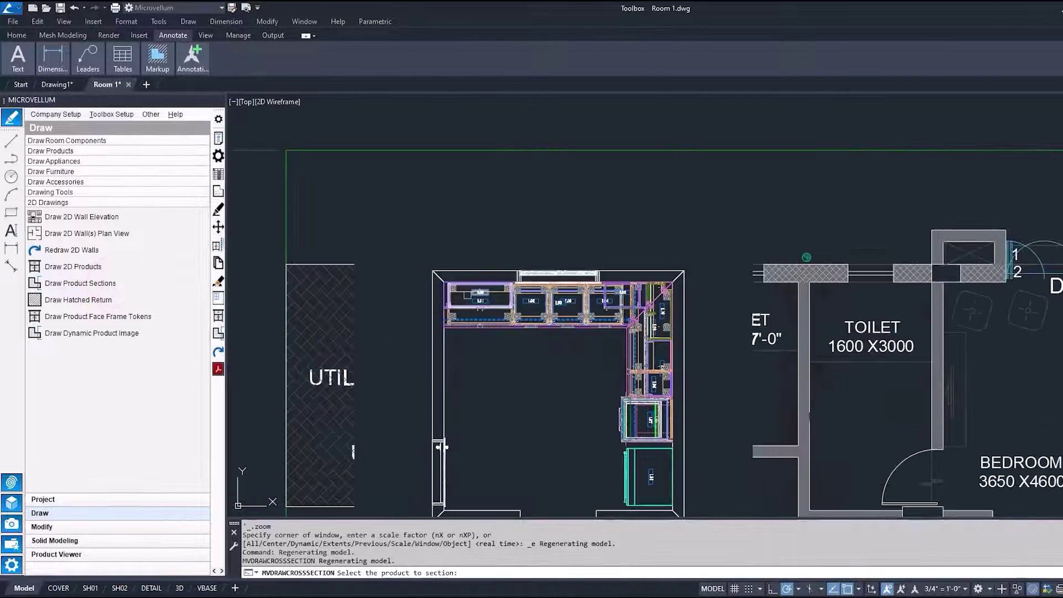
left_click(464, 273)
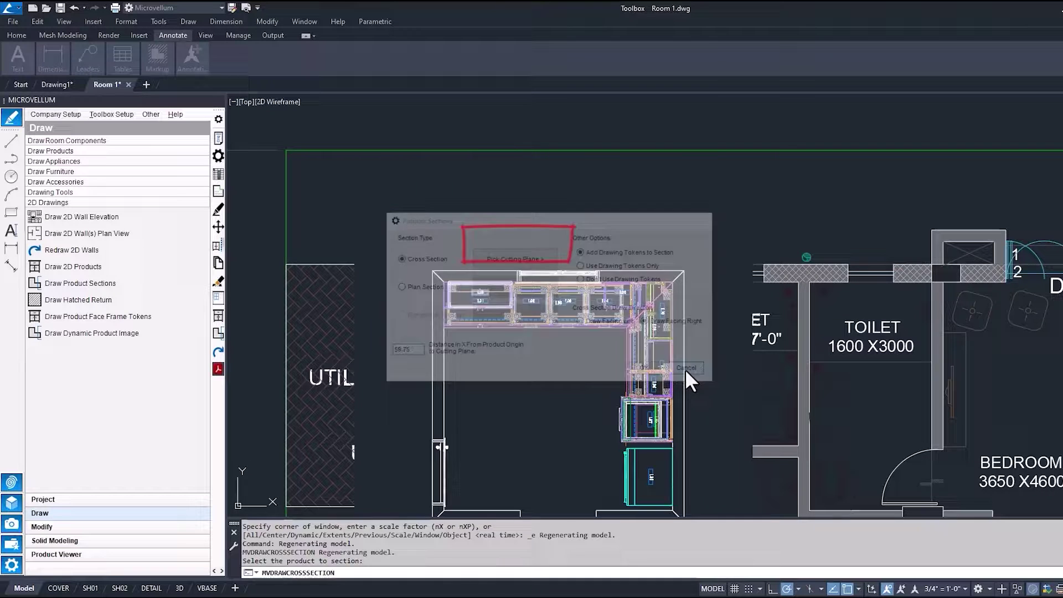
scroll(487, 315, "up", 2)
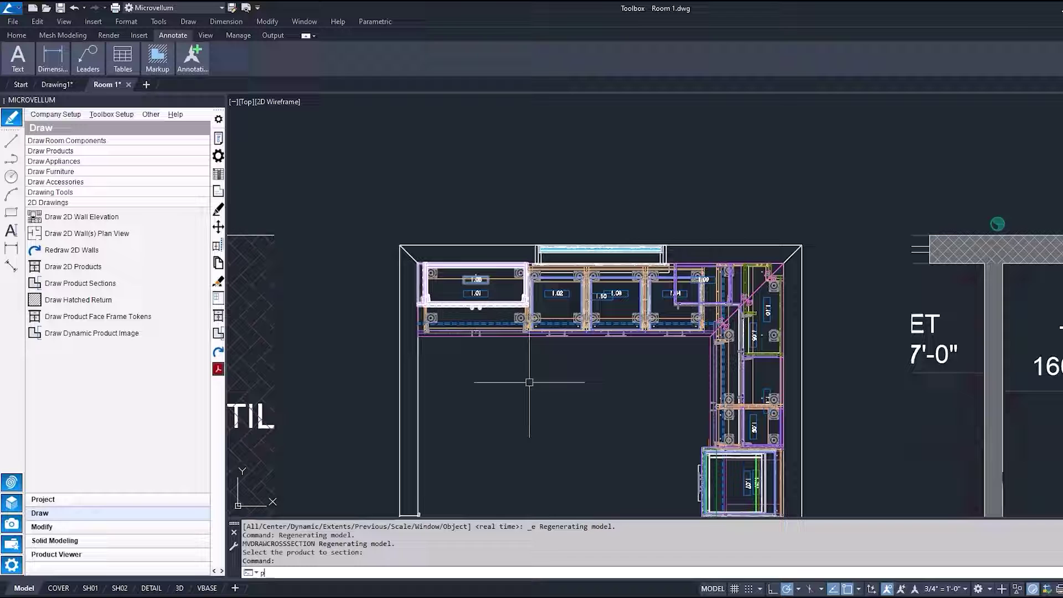
Draw a vertical cutting line down through the upper-left kitchen cabinets
type("l")
key("Return")
left_click(501, 187)
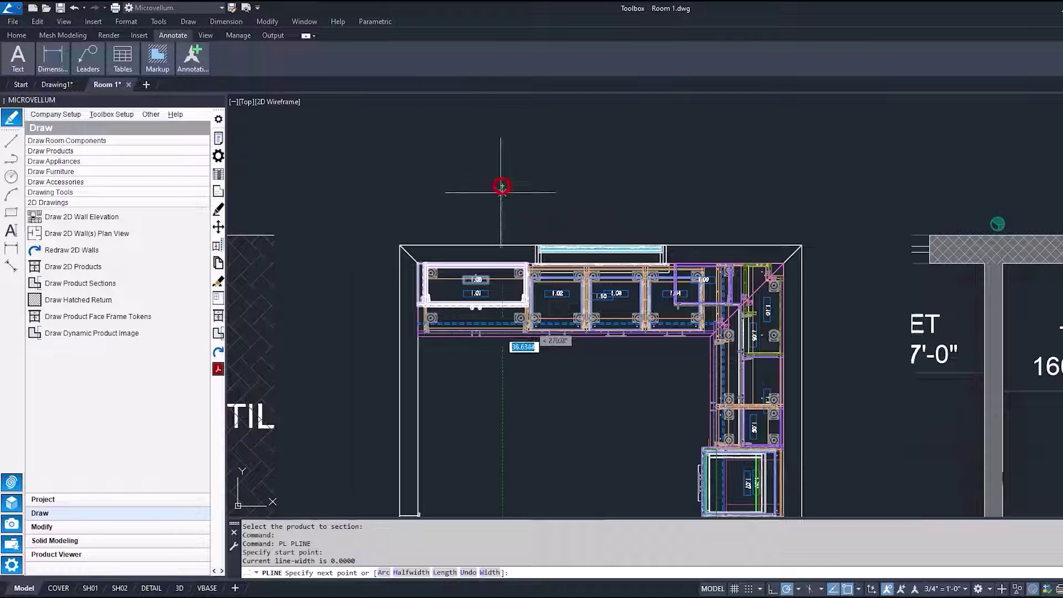
left_click(502, 410)
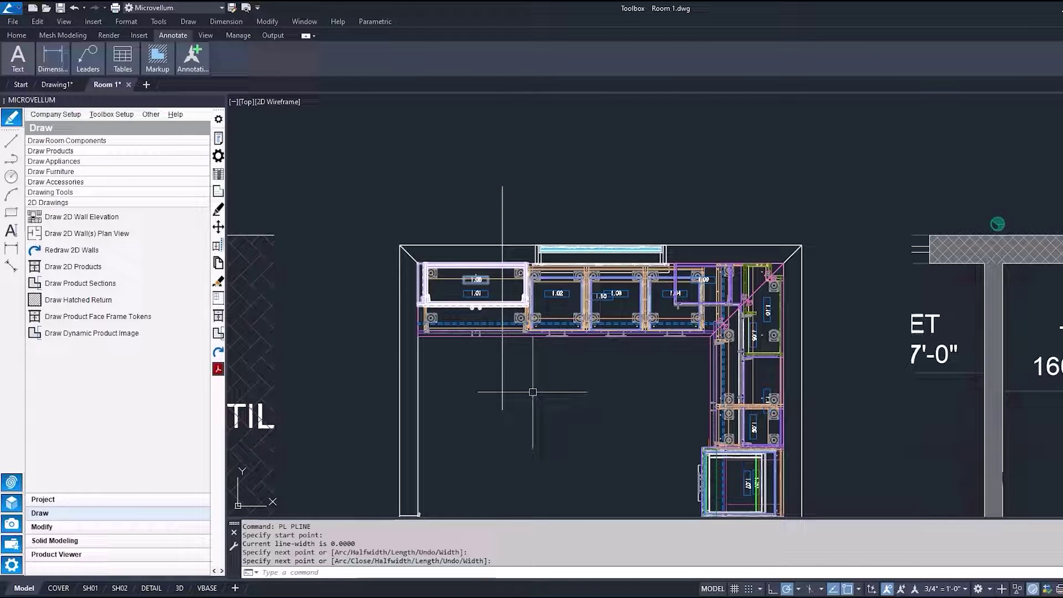
Section the cabinet run along that cutting line and place it in the next bay
left_click(116, 282)
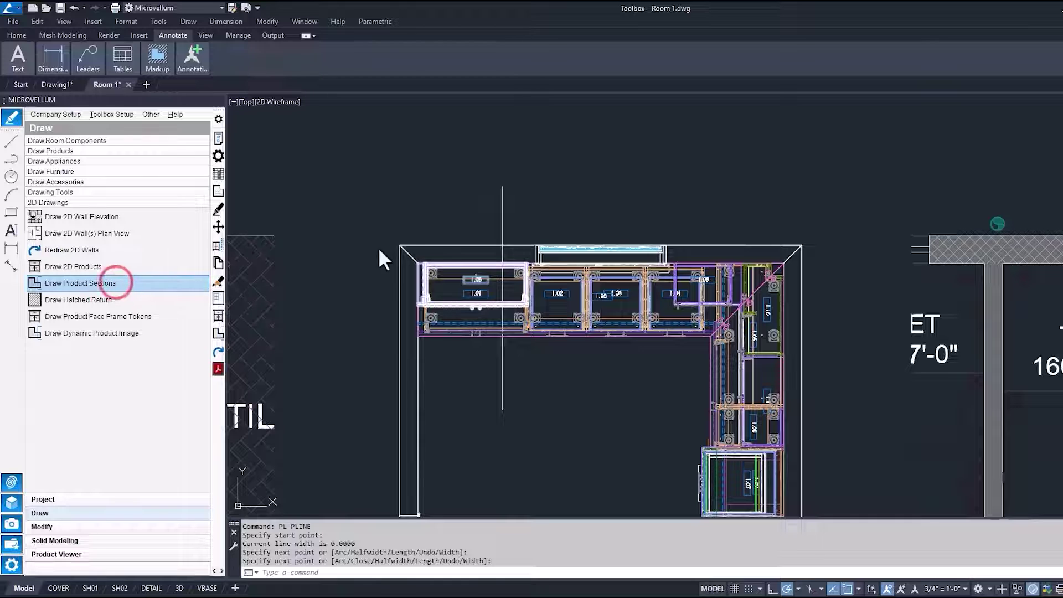
left_click(430, 247)
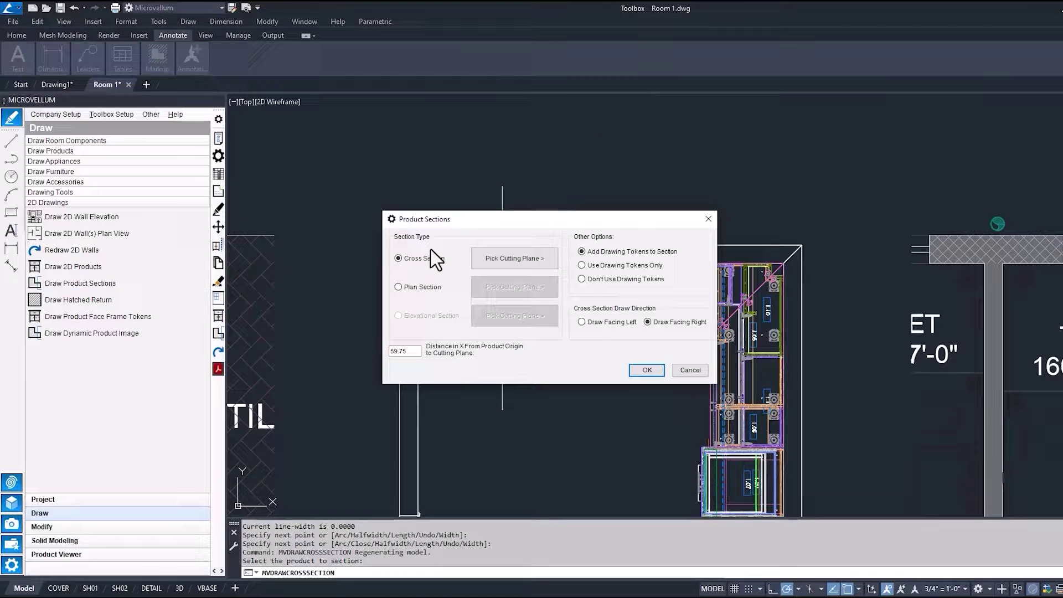
left_click(511, 258)
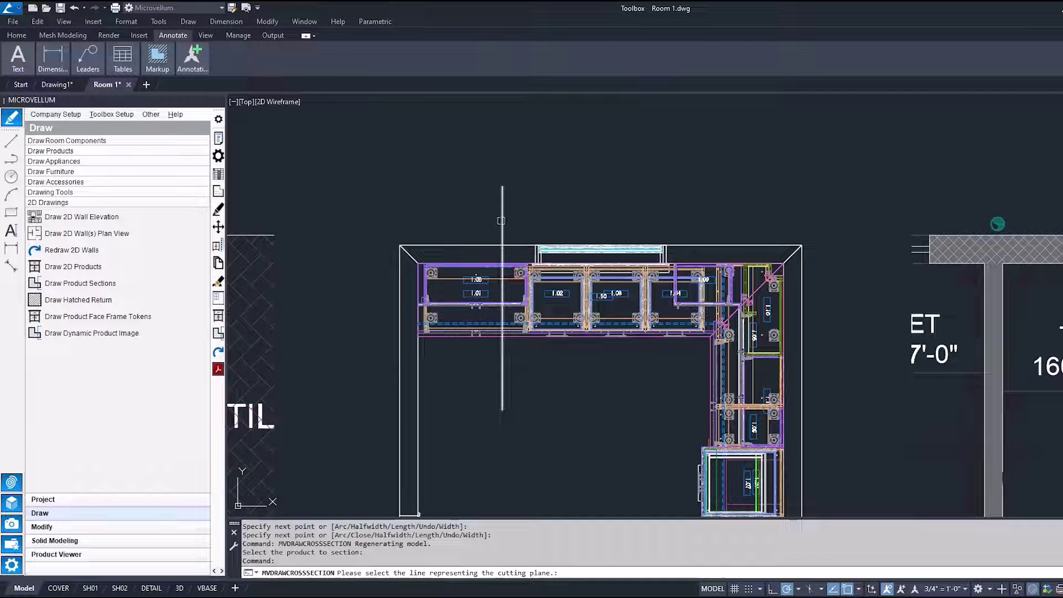
left_click(502, 220)
scroll(502, 220, "down", 5)
scroll(502, 220, "down", 3)
middle_click_drag(836, 526, 733, 444)
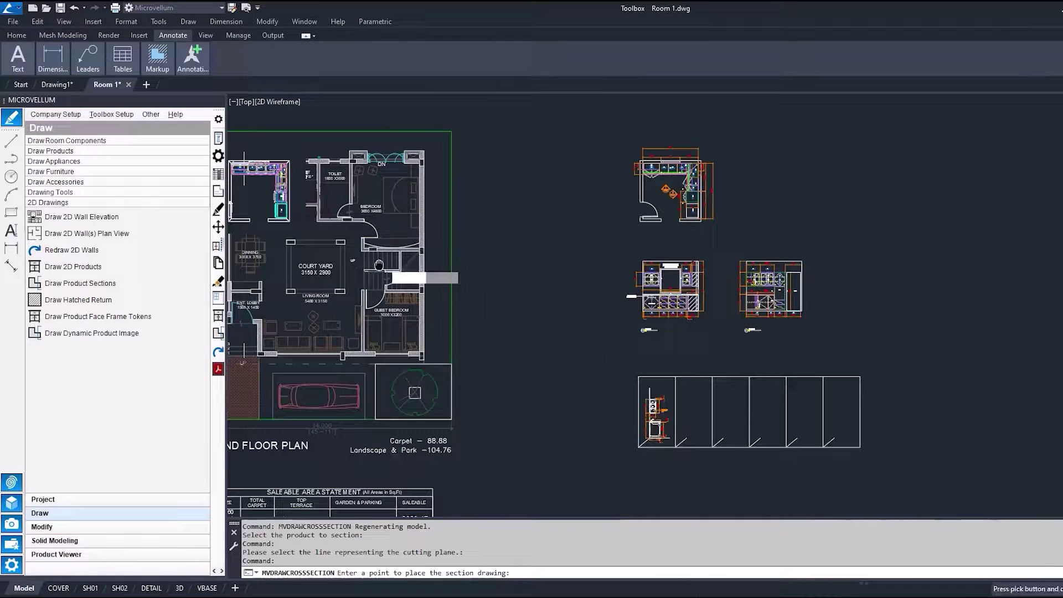
scroll(733, 444, "up", 5)
left_click(540, 349)
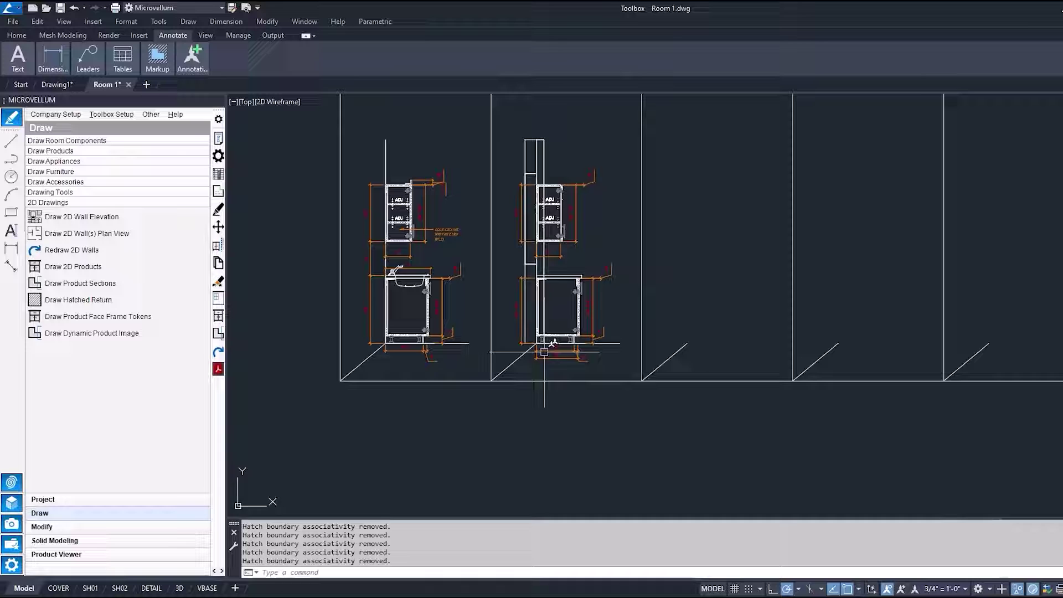
scroll(569, 265, "up", 4)
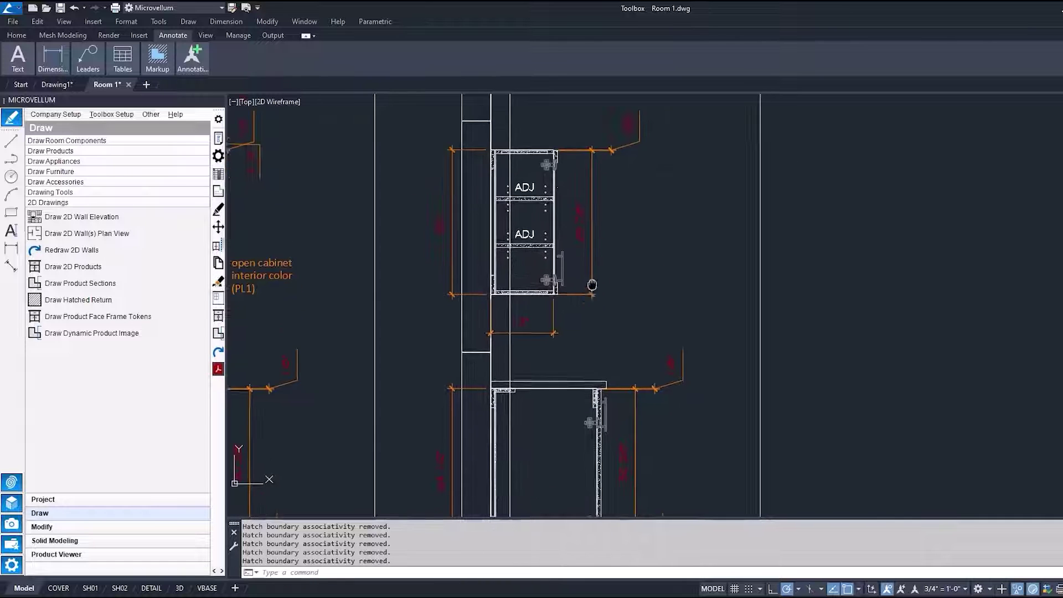
mouse_move(590, 284)
middle_mouse_down()
mouse_move(619, 236)
mouse_move(577, 373)
middle_mouse_up()
scroll(619, 236, "up", 2)
scroll(577, 373, "down", 3)
left_click(542, 208)
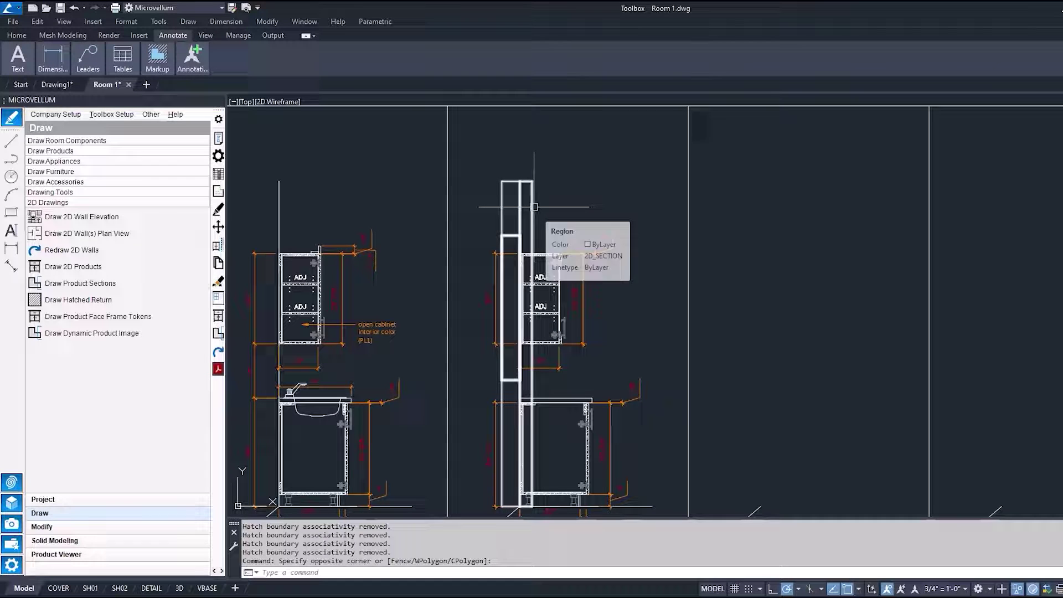
mouse_move(535, 207)
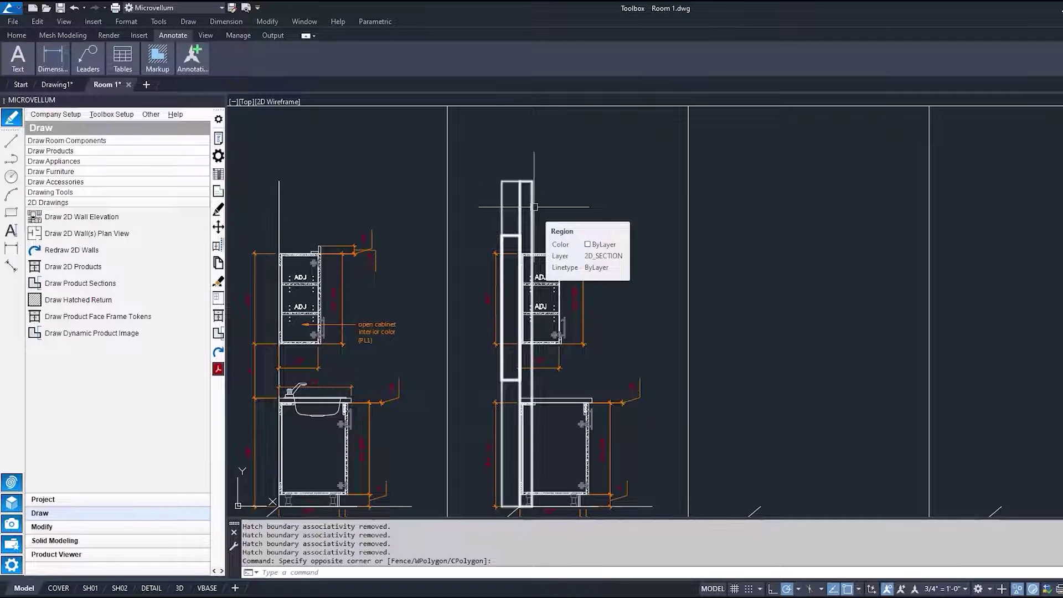
scroll(562, 292, "down", 3)
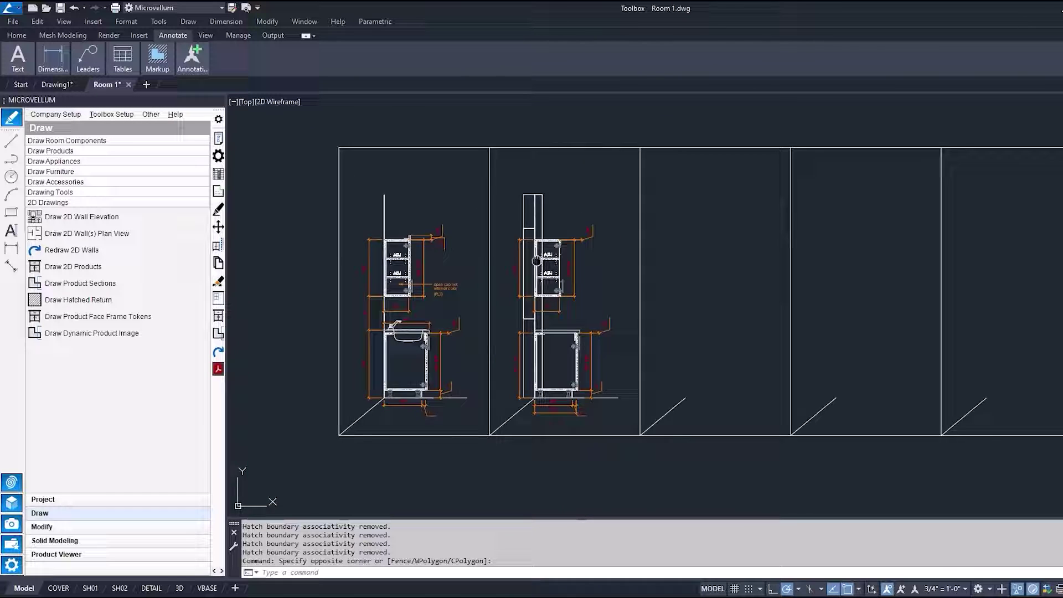
Set up a left-facing section of the cabinet run using the plan cut line
left_click(115, 284)
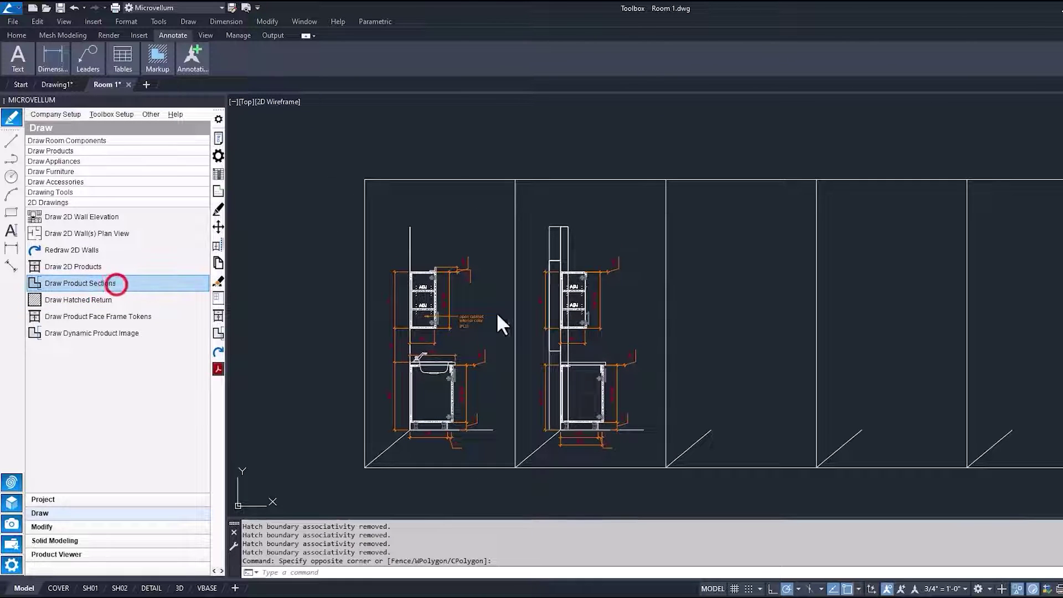
scroll(512, 309, "down", 3)
scroll(512, 309, "down", 2)
scroll(554, 321, "up", 3)
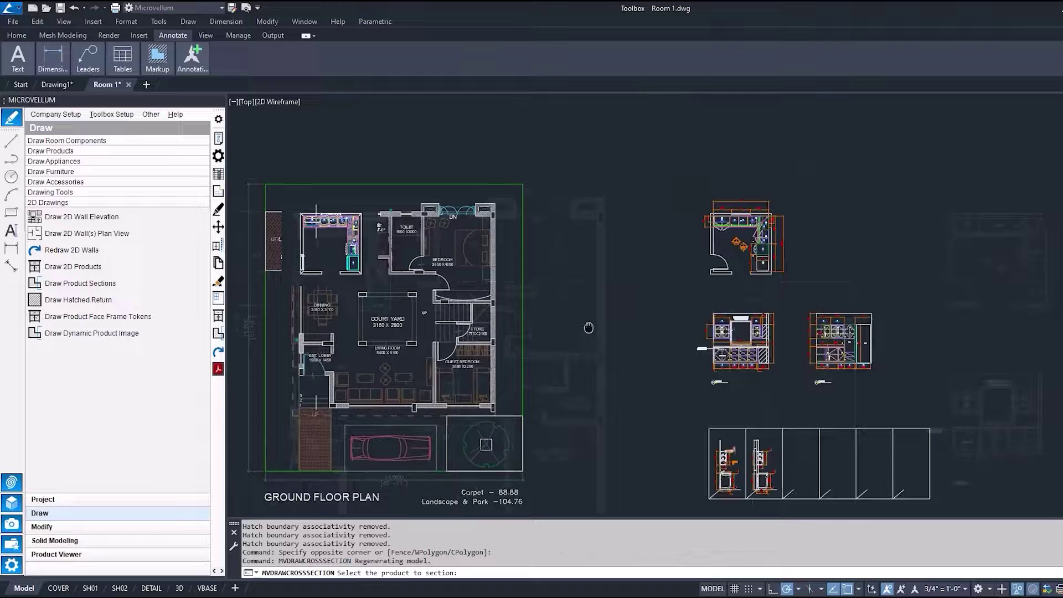
scroll(559, 332, "up", 3)
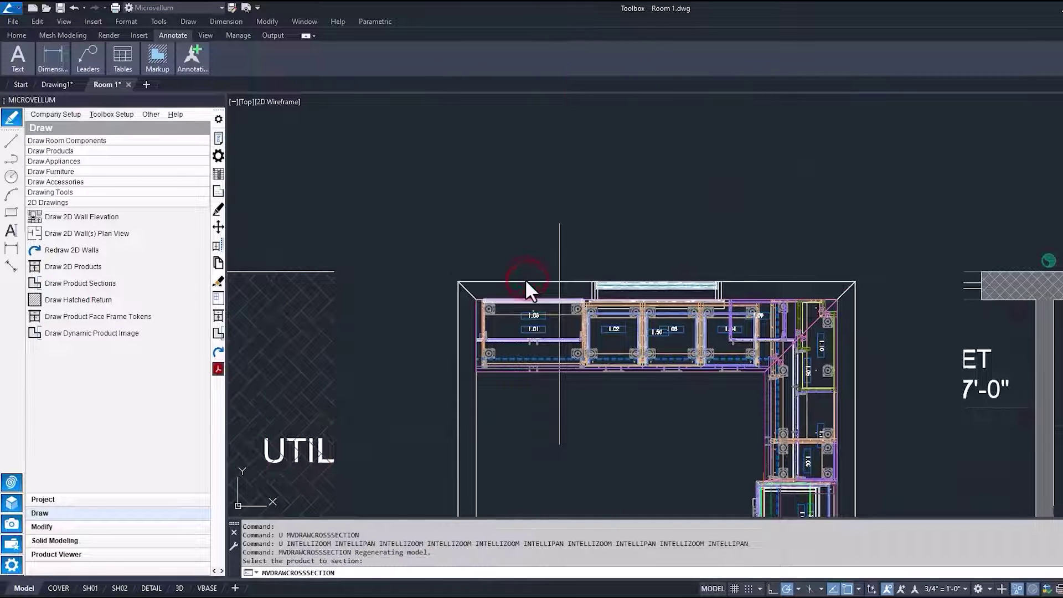
left_click(526, 280)
left_click(589, 325)
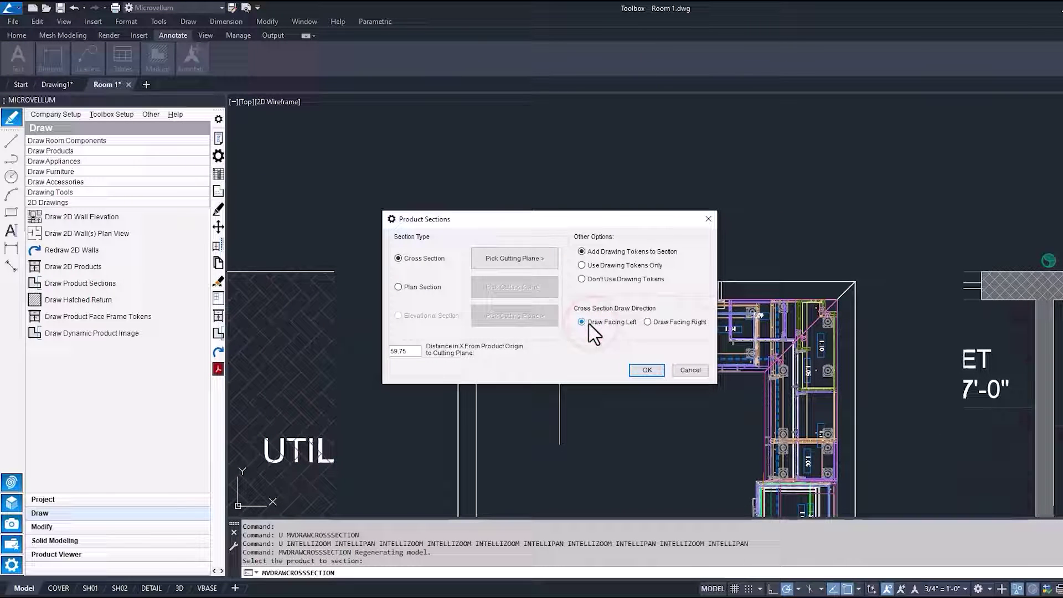
left_click(511, 258)
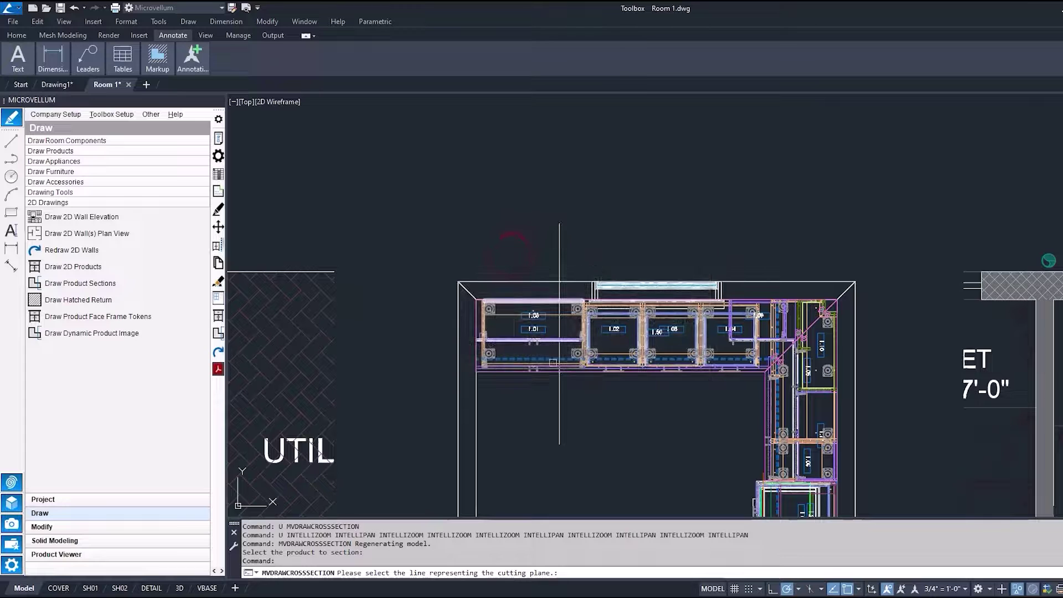
left_click(558, 400)
Place the left-facing section drawing in an empty section bay
scroll(557, 400, "down", 5)
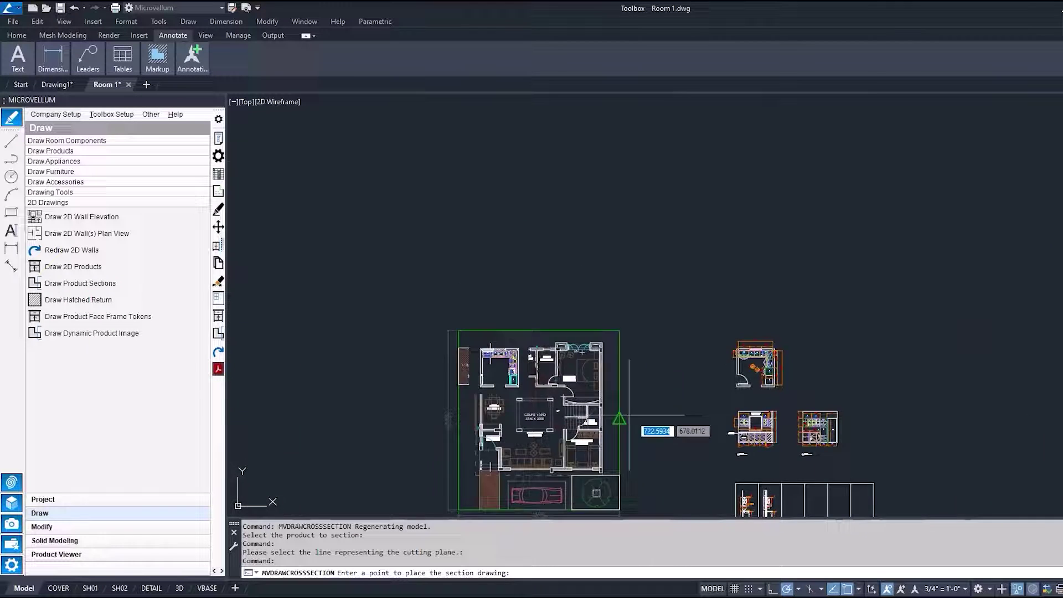
middle_click_drag(742, 310, 503, 305)
scroll(503, 304, "up", 8)
left_click(380, 296)
scroll(371, 332, "up", 4)
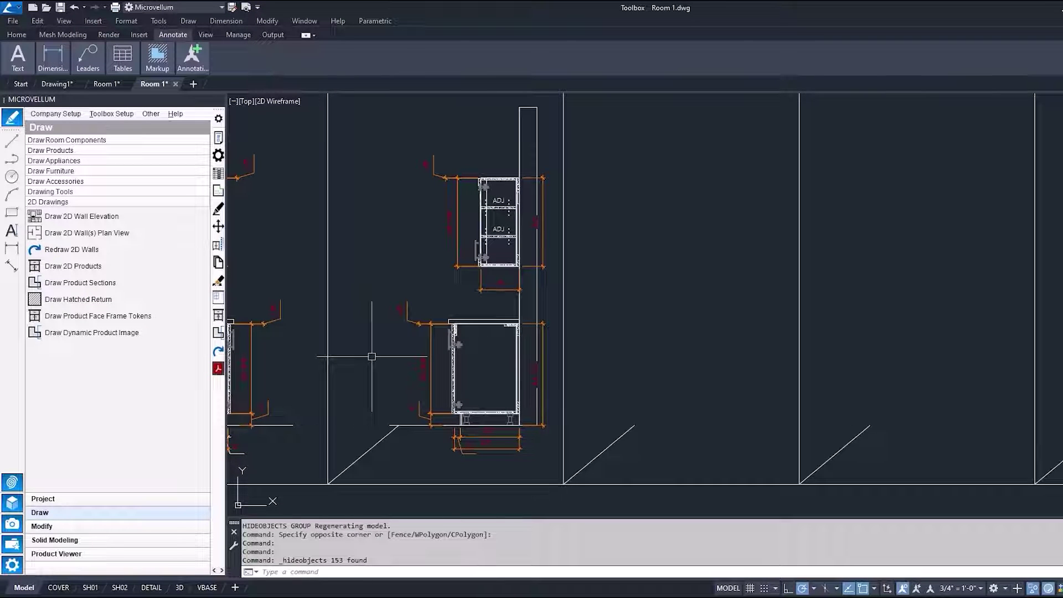
Start a section of the elevation cabinet with Don't Use Drawing Tokens selected
scroll(372, 357, "down", 2)
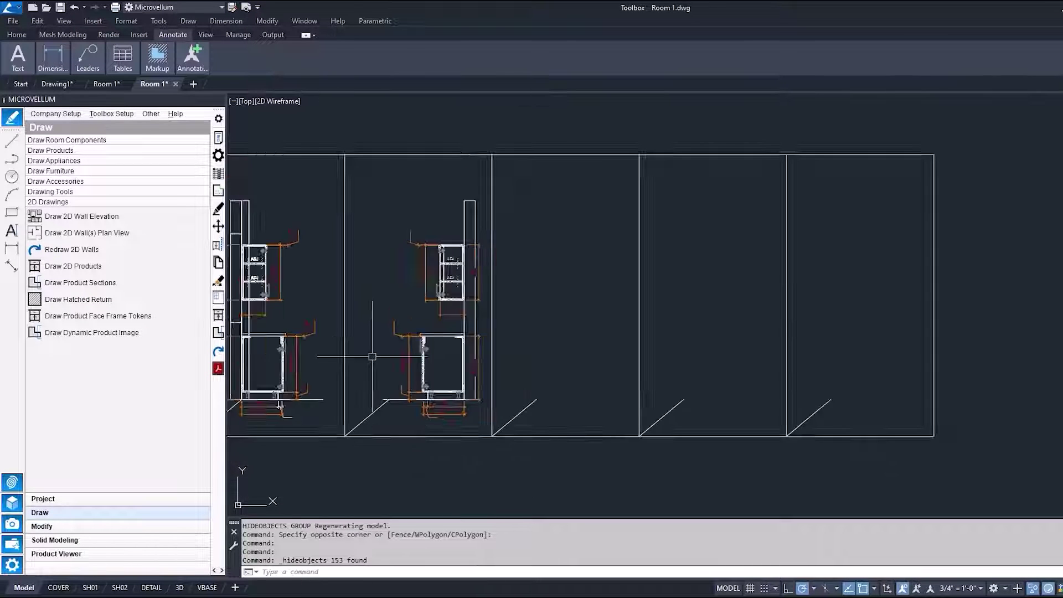
scroll(373, 356, "down", 3)
middle_click_drag(455, 215, 451, 305)
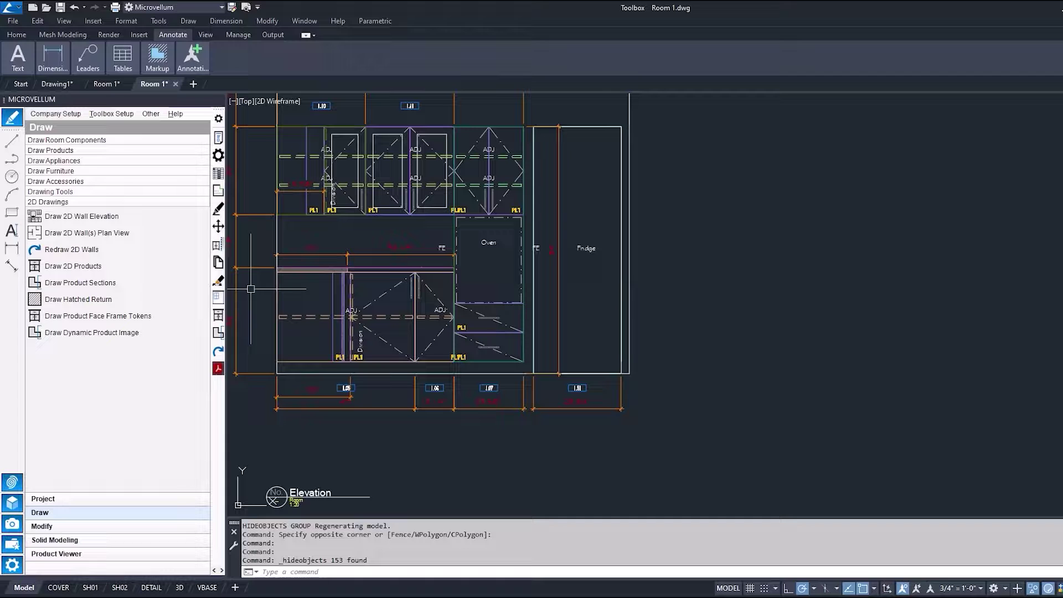
left_click(126, 283)
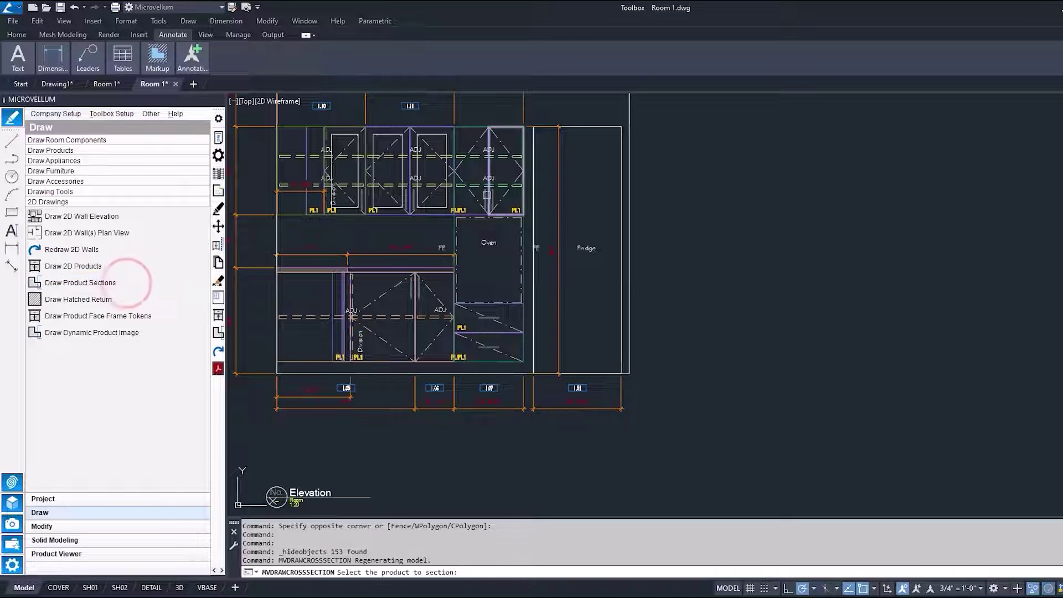
left_click(487, 195)
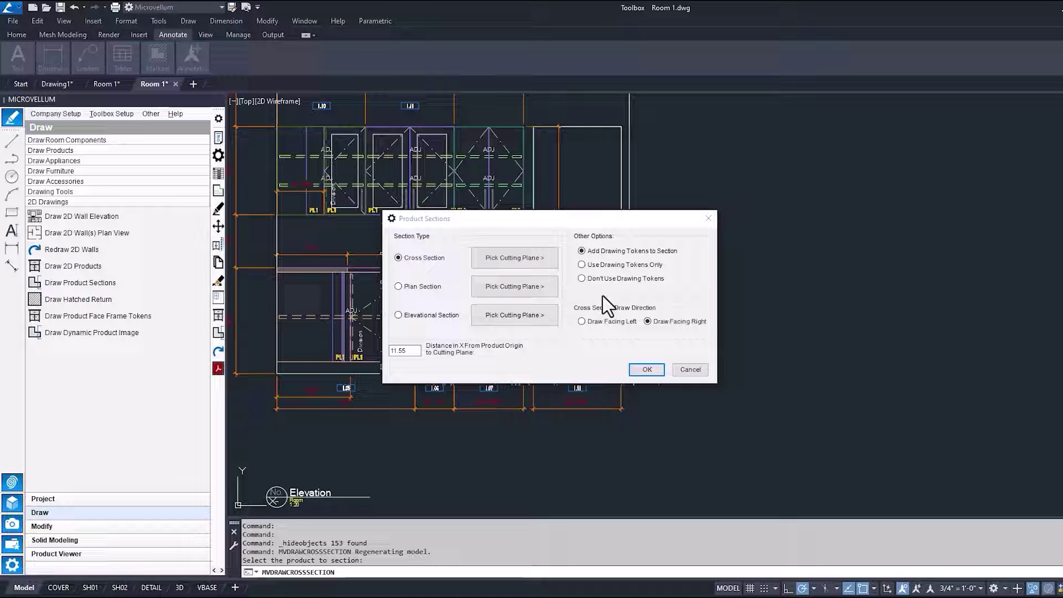
left_click(582, 321)
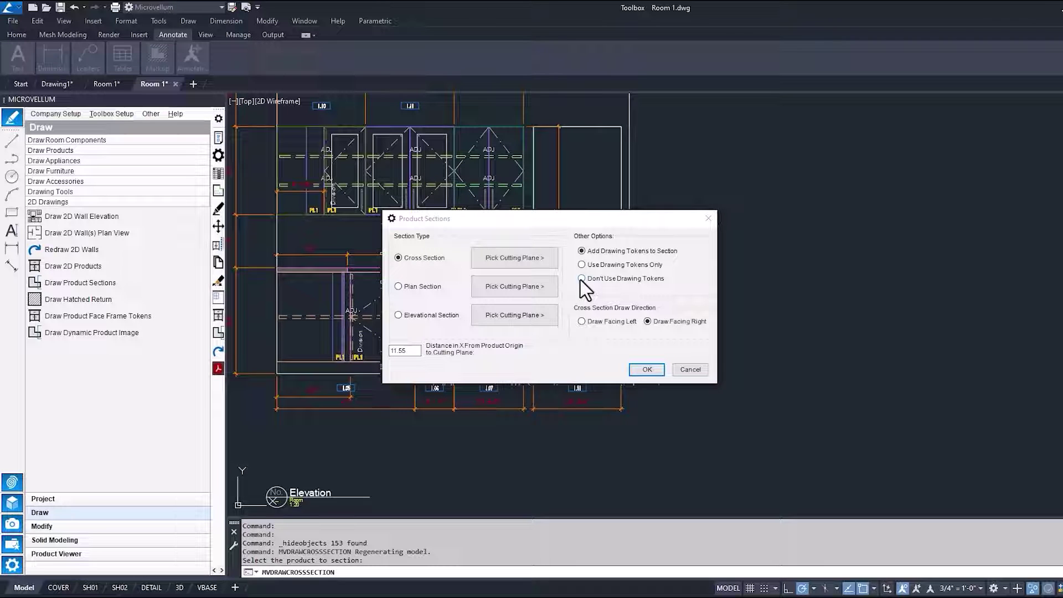
left_click(581, 278)
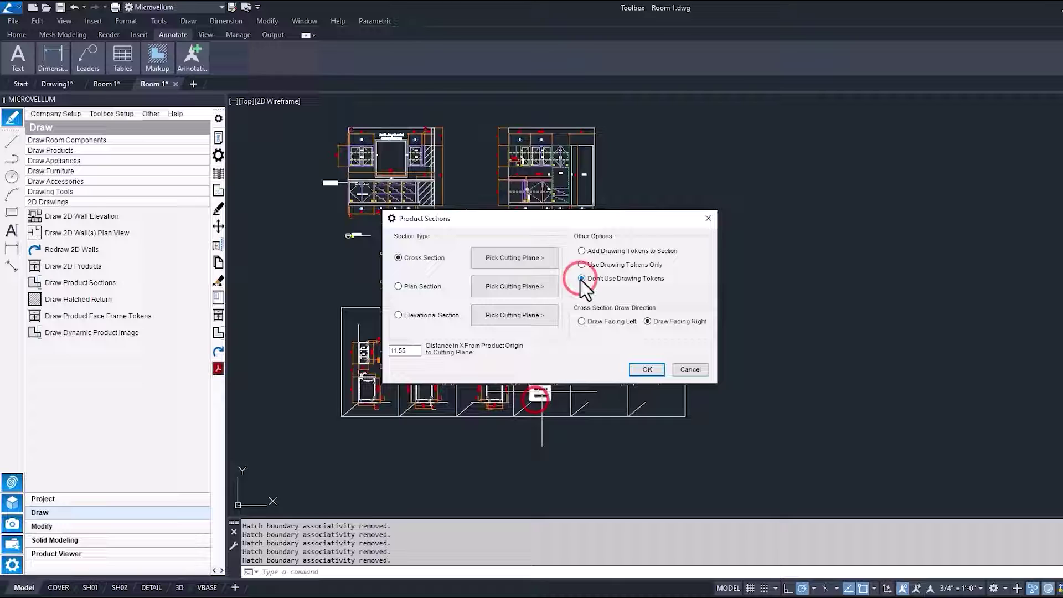
Create the token-free tall cabinet section in its bay
key("Return")
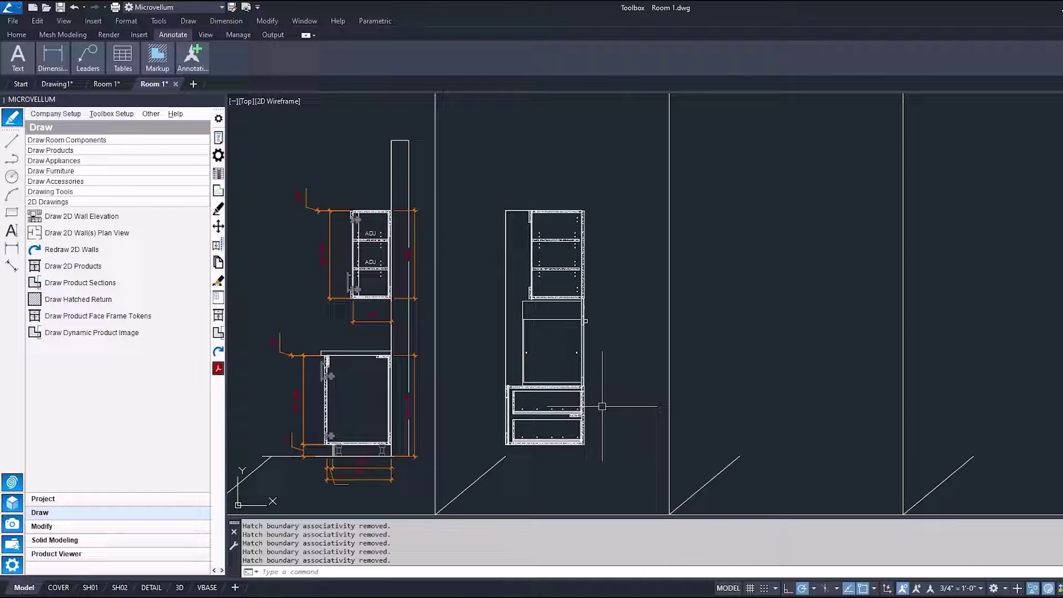
type("e")
key("Return")
key("Escape")
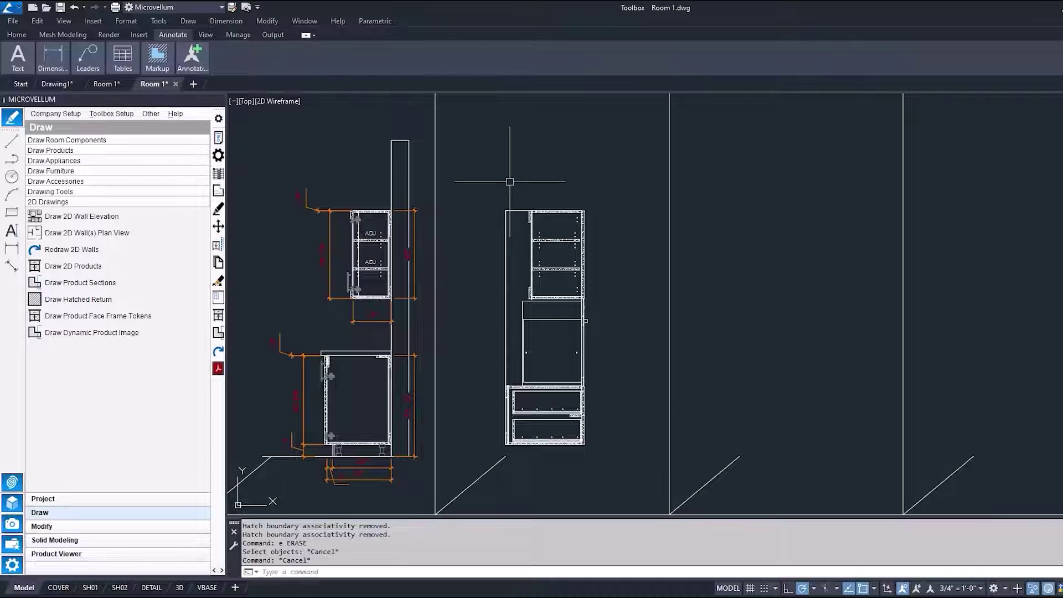
Erase the new tall cabinet section with a window selection
type("E")
key("Return")
left_click(479, 169)
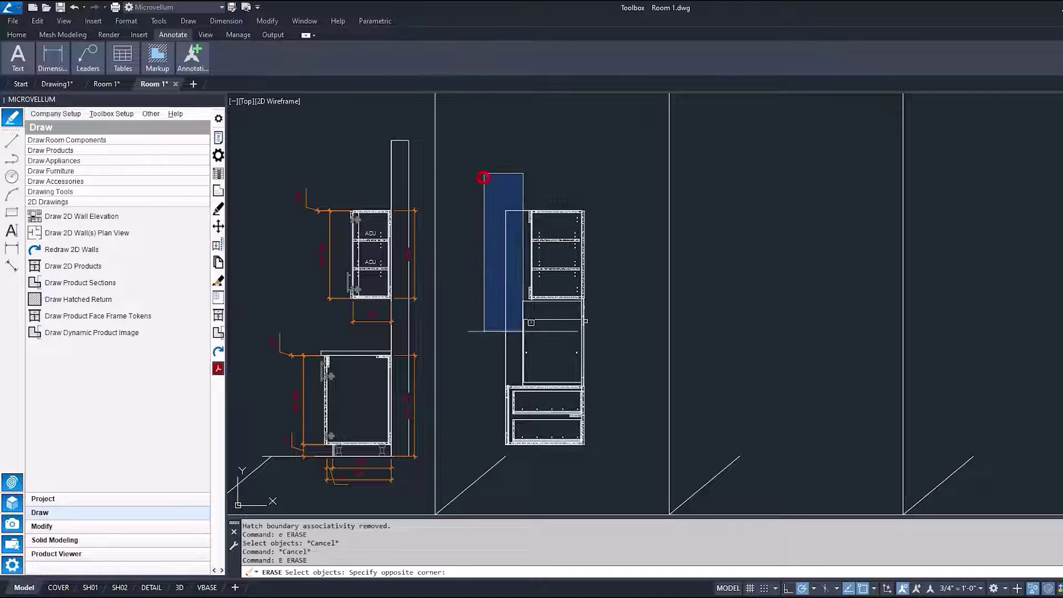
left_click(606, 460)
key("Return")
scroll(605, 460, "down", 3)
middle_click_drag(559, 372, 559, 503)
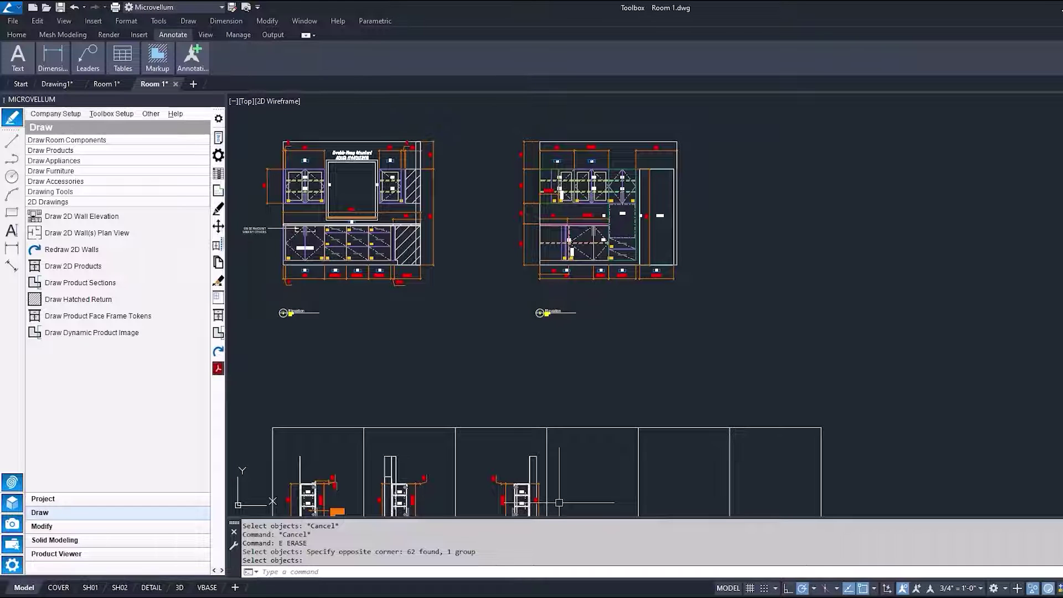
Bring the L-shaped kitchen plan into view and add a linear dimension (DLI) at the cabinet corner
middle_click_drag(396, 404, 490, 430)
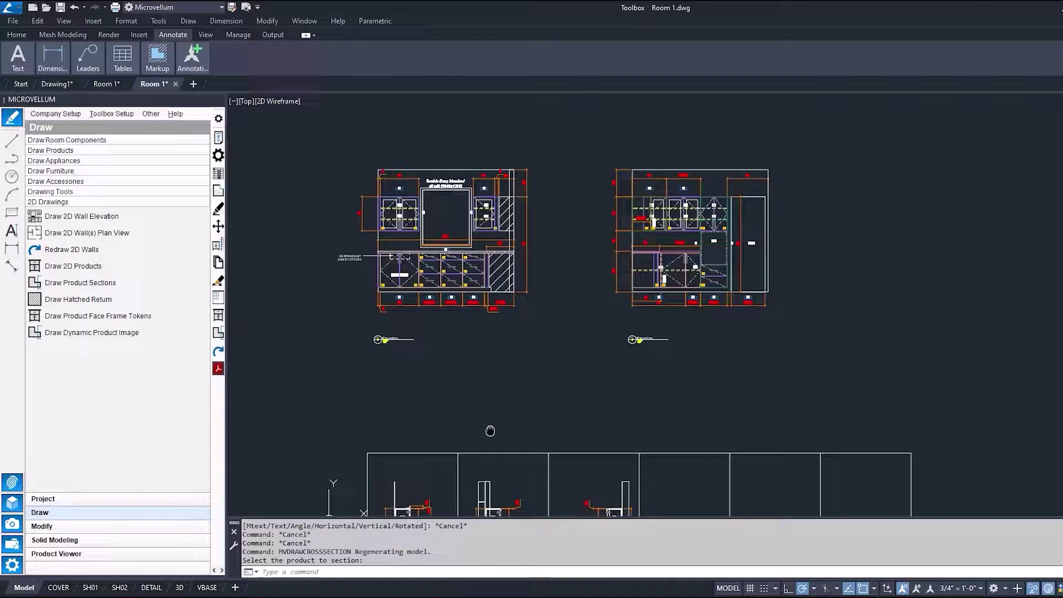
scroll(490, 430, "down", 3)
middle_click_drag(415, 408, 629, 408)
scroll(629, 408, "up", 2)
scroll(485, 289, "up", 2)
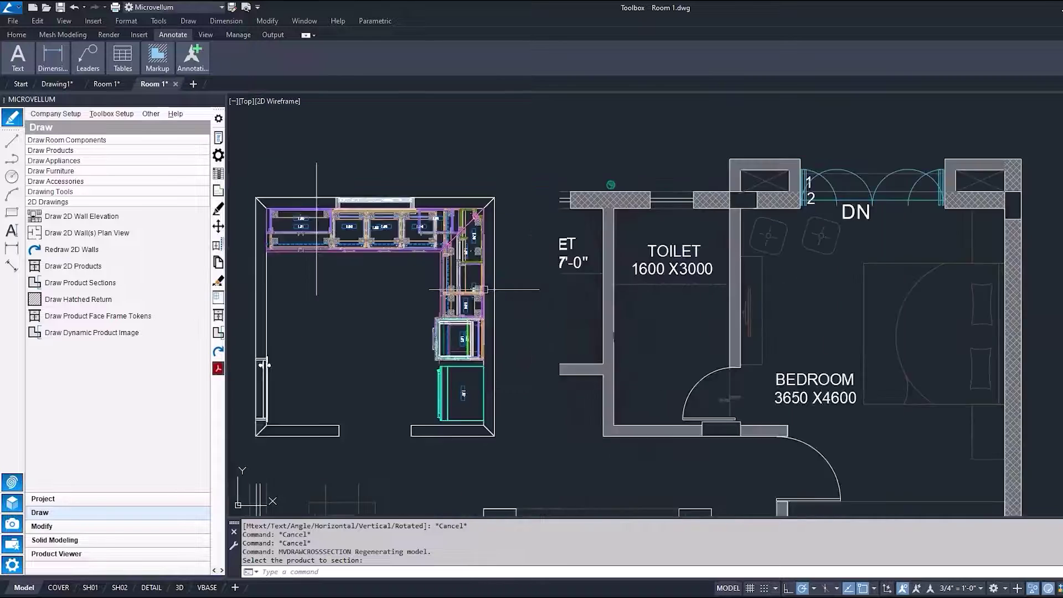
scroll(485, 289, "up", 1)
scroll(538, 297, "up", 1)
type("dli")
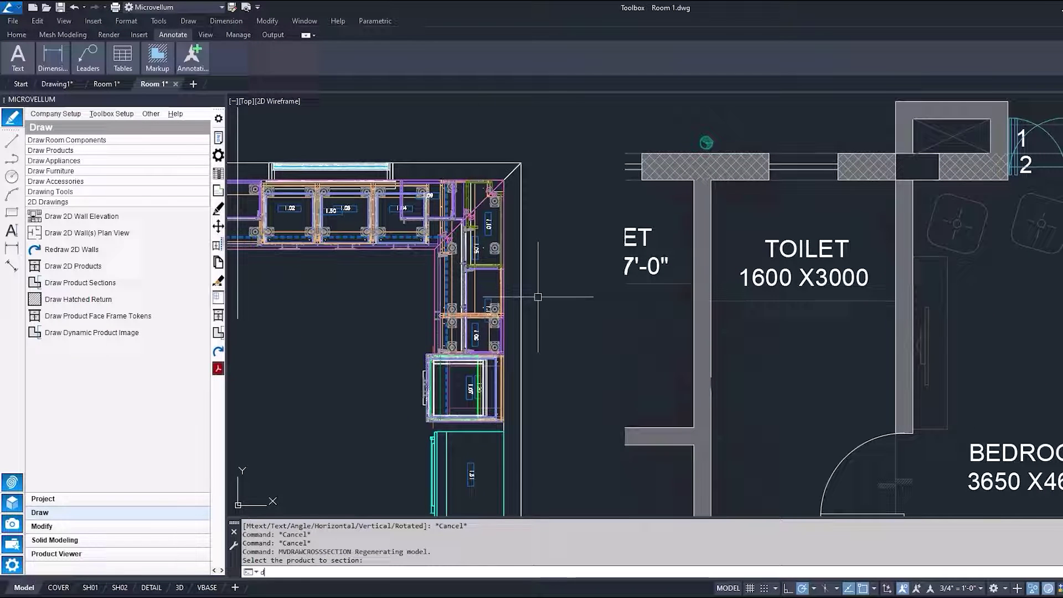
key("Return")
left_click(505, 180)
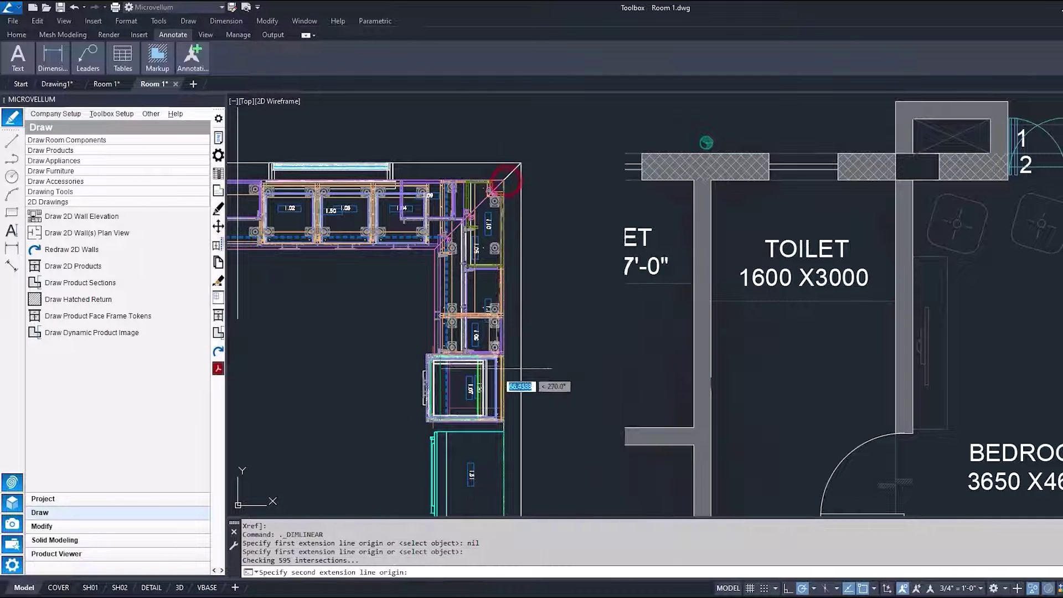
left_click(503, 393)
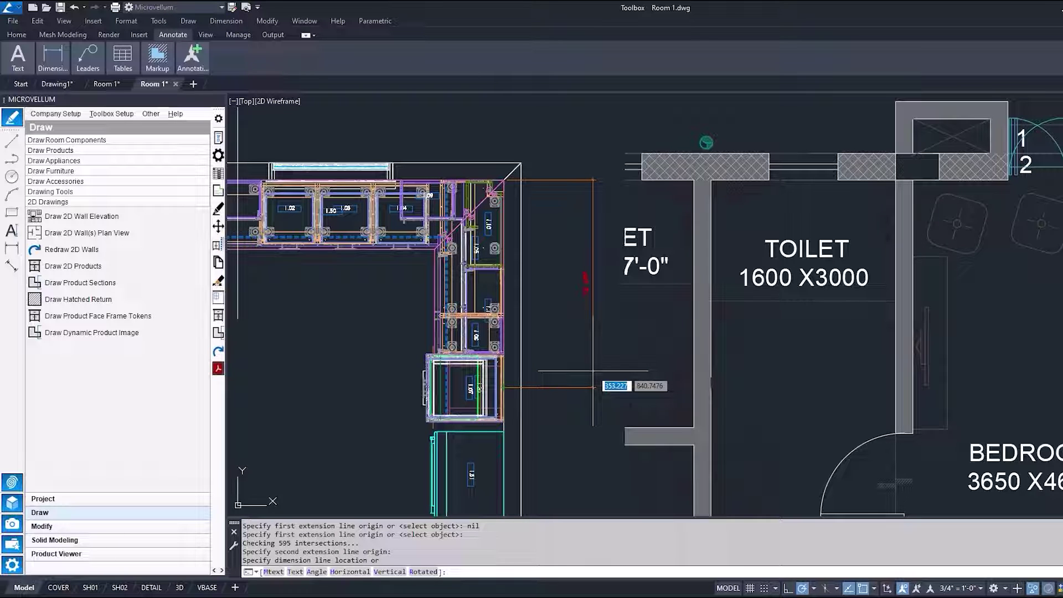
Draw a product section of the tall oven cabinet cut at 72, with drawing tokens kept
left_click(101, 283)
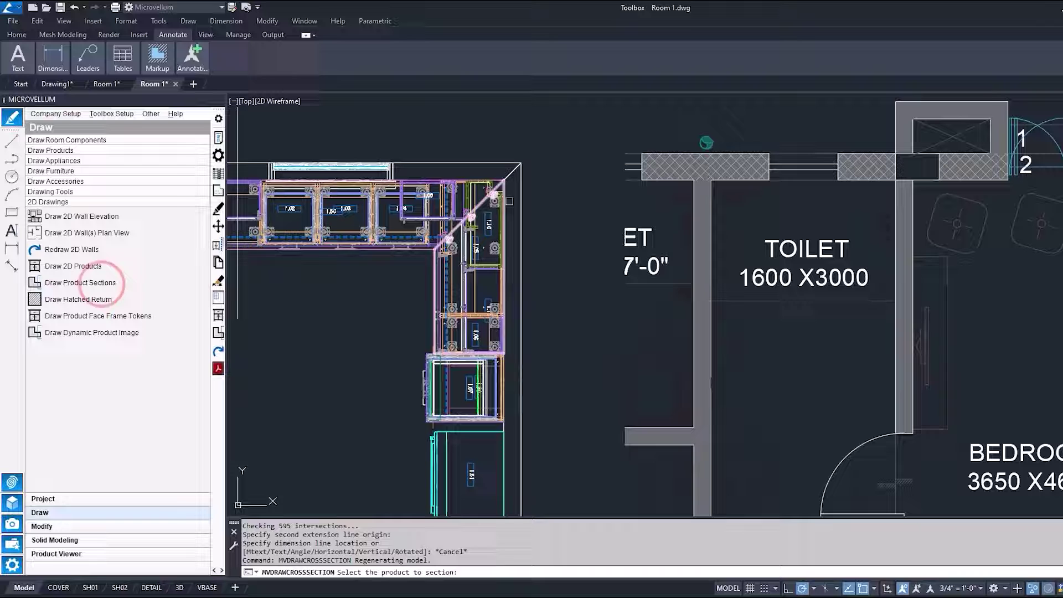
left_click(525, 192)
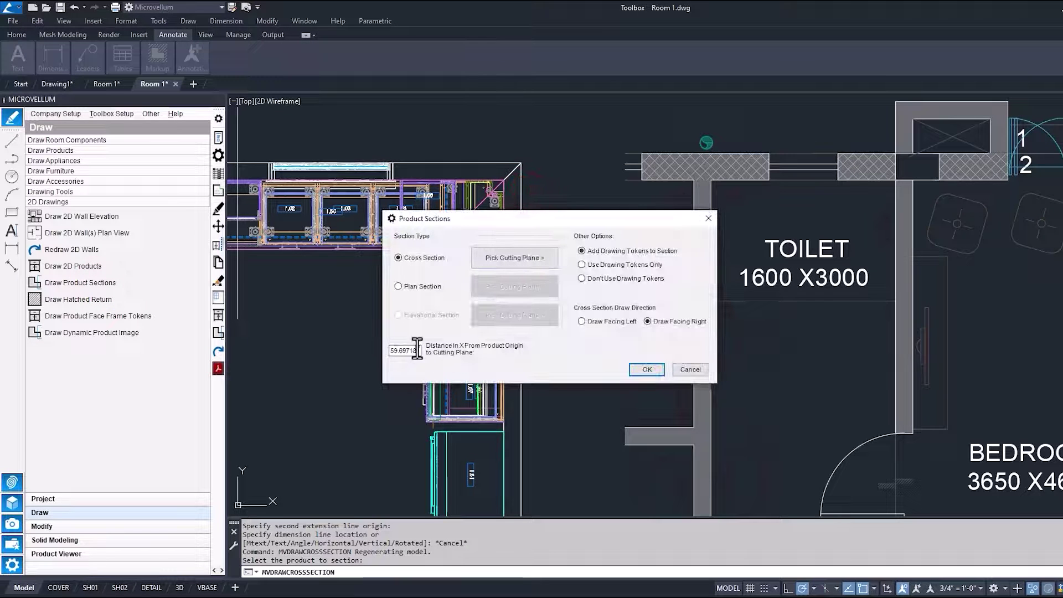
type("72")
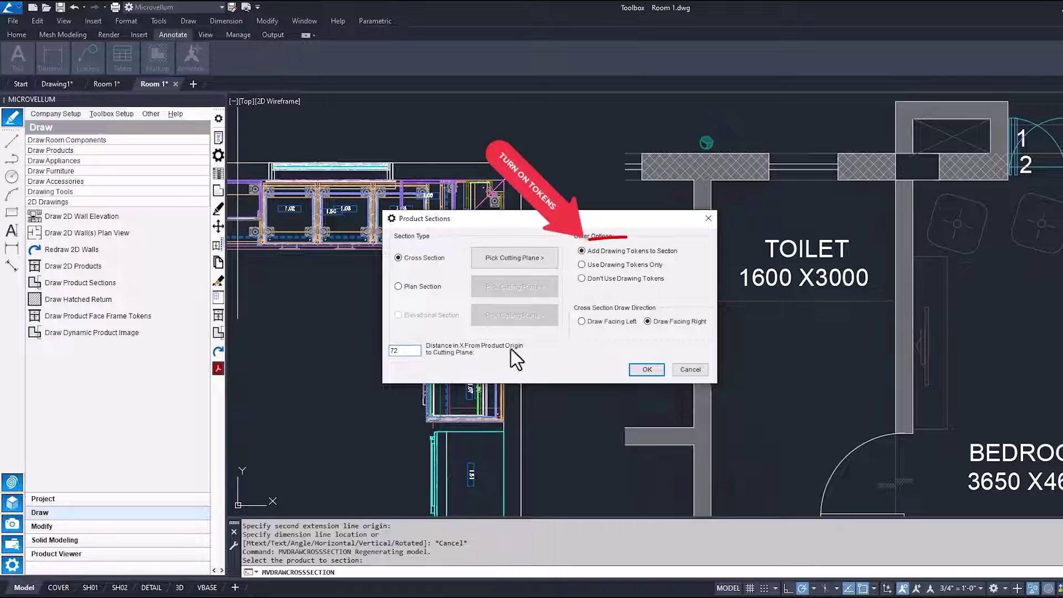
left_click(640, 374)
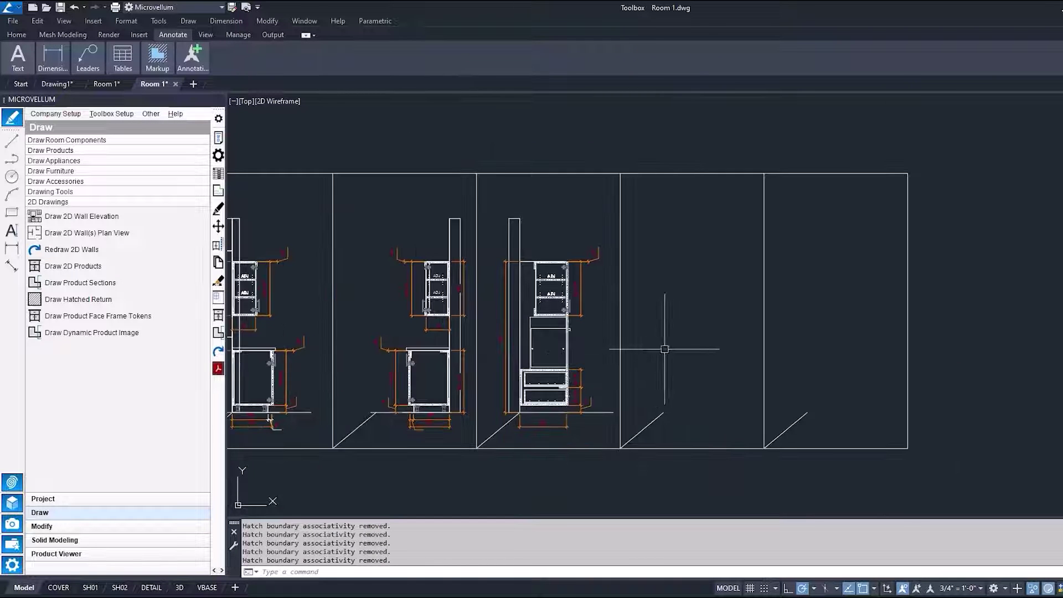
middle_click_drag(771, 363, 689, 363)
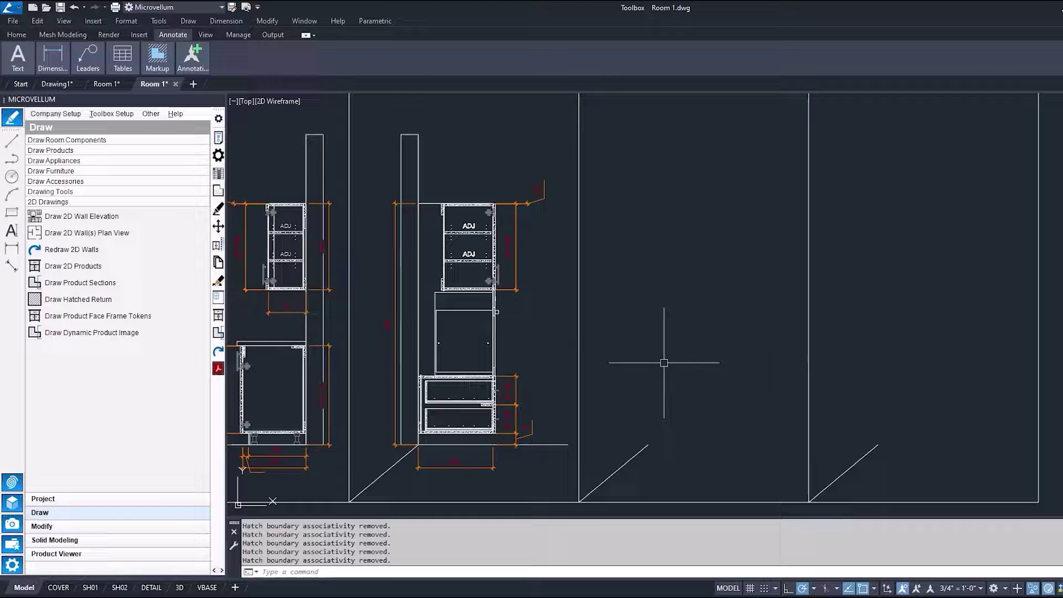
Section the tall oven cabinet as an Elevational Section and place it in the empty fourth bay
left_click(94, 283)
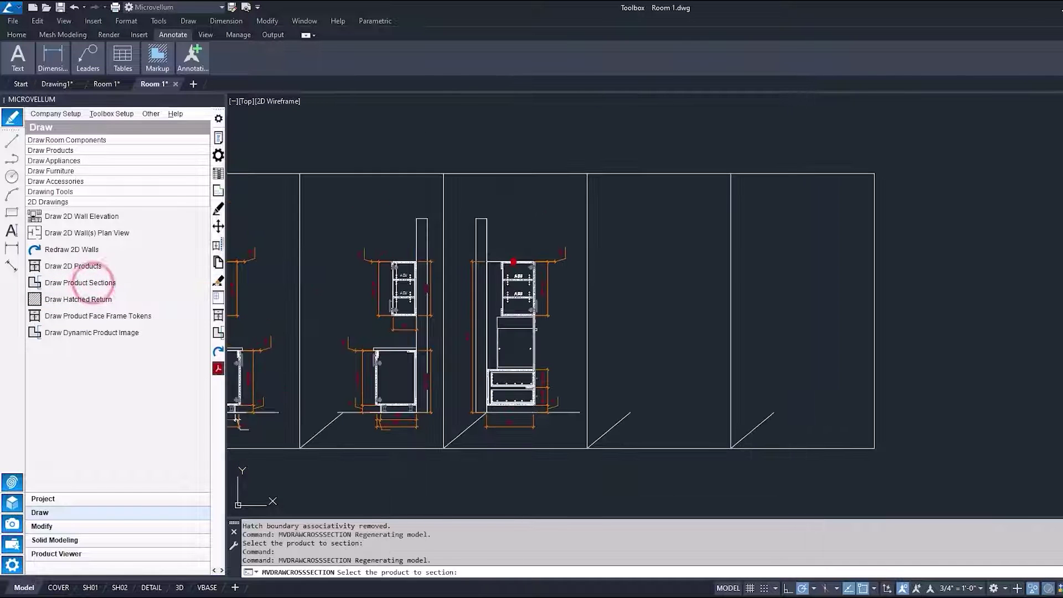
left_click(517, 260)
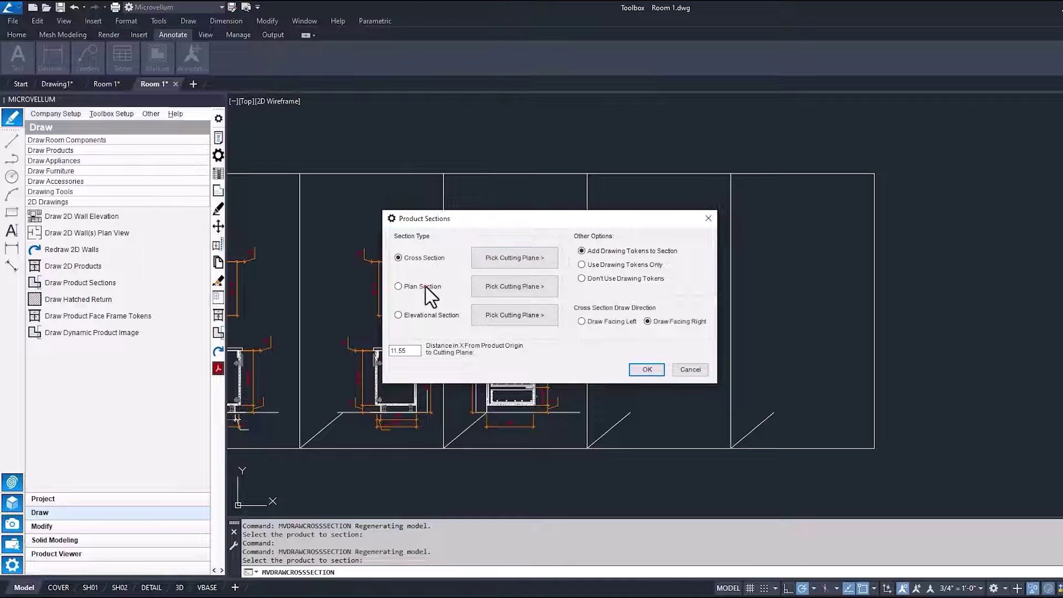
left_click(426, 287)
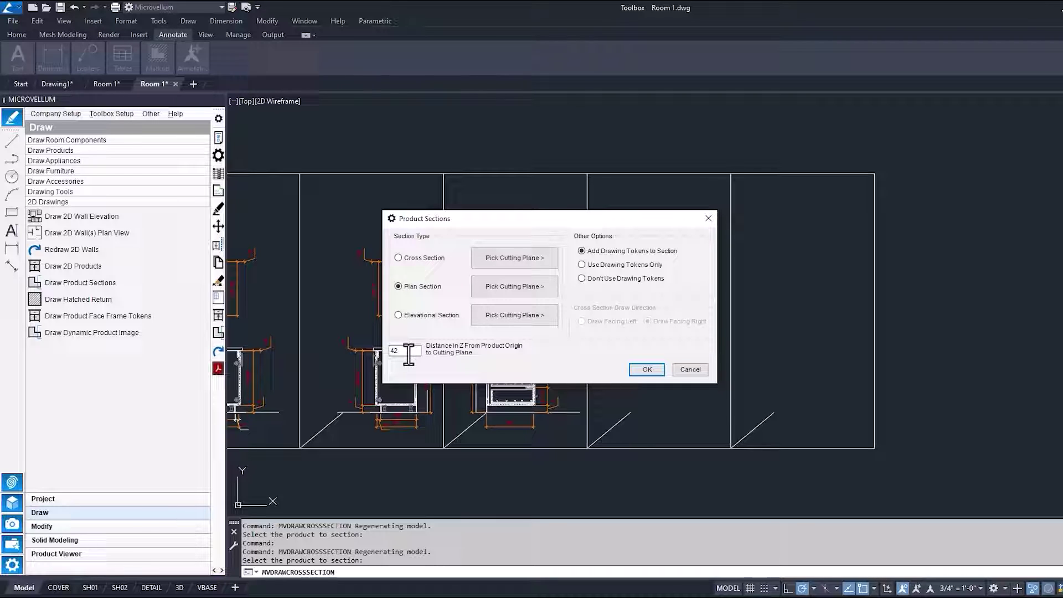
left_click(415, 314)
left_click(643, 367)
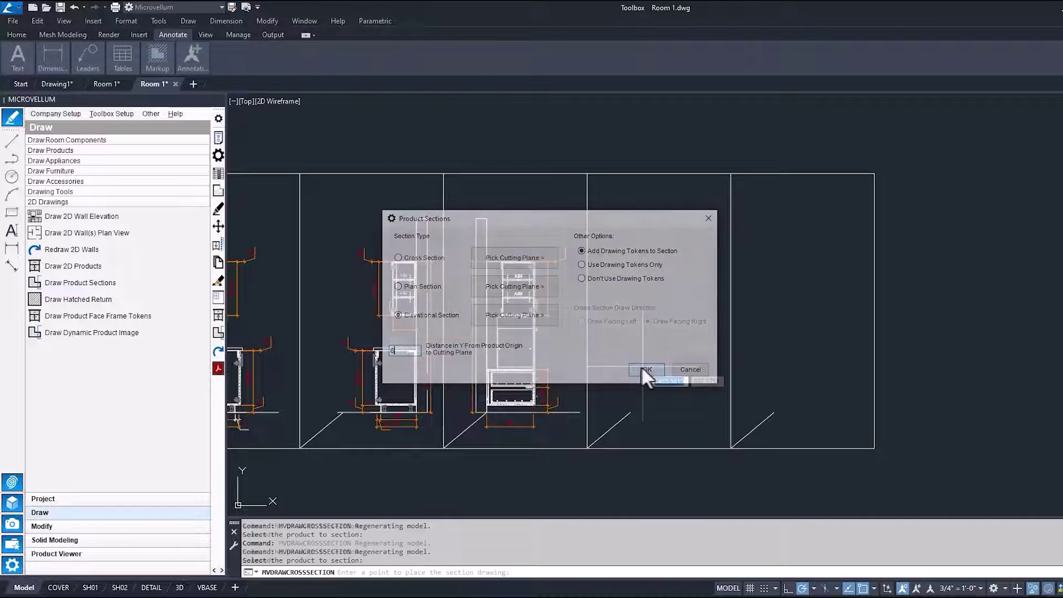
left_click(631, 416)
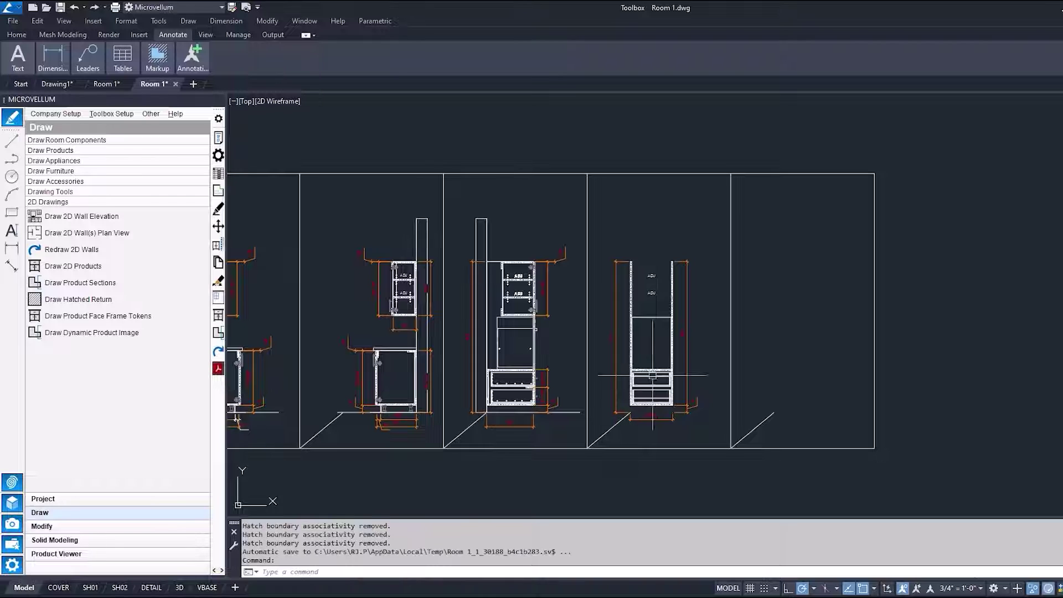
Zoom around the cabinet, begin a dimension, then cancel the unfinished dimension
scroll(659, 313, "up", 2)
scroll(660, 314, "up", 2)
scroll(798, 258, "down", 2)
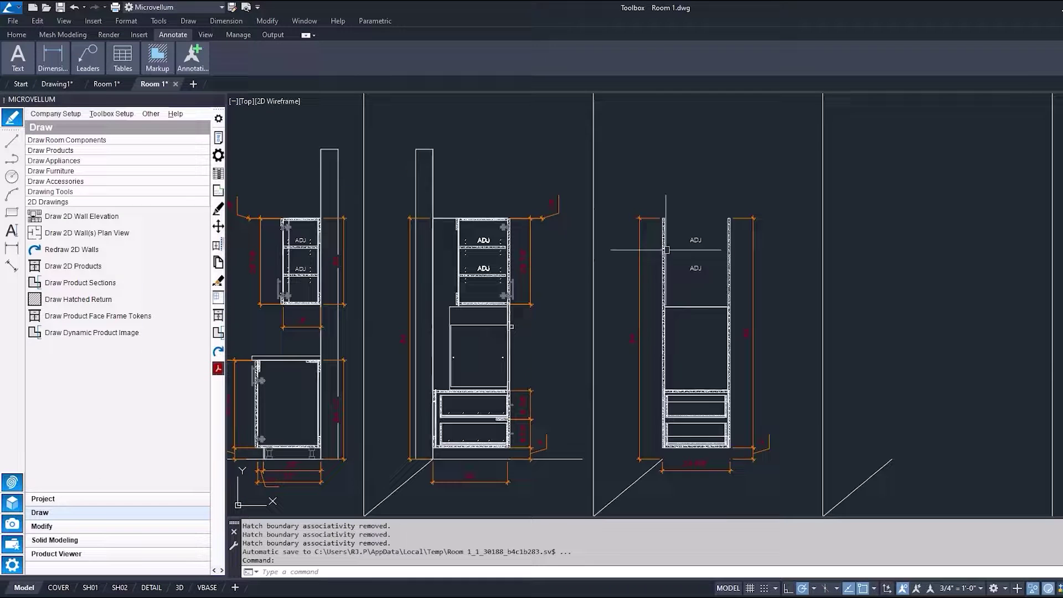
scroll(437, 193, "up", 5)
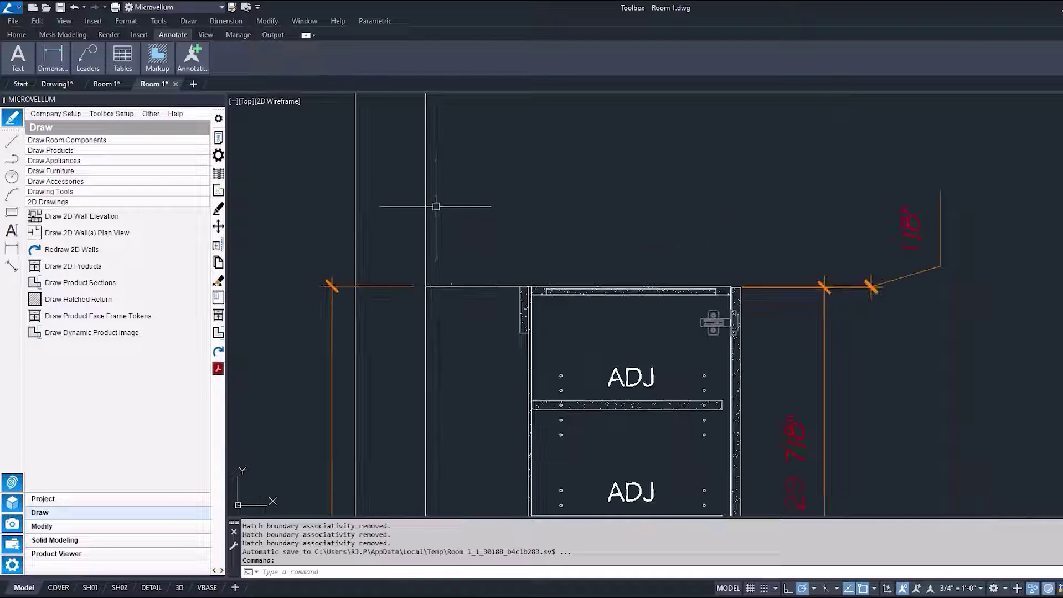
left_click(429, 286)
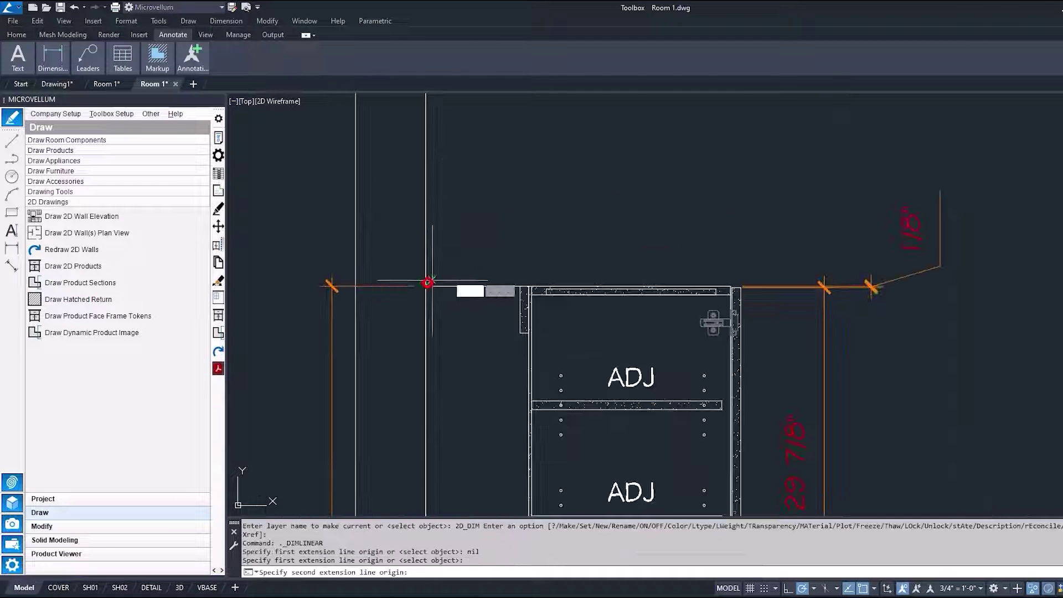
left_click(518, 287)
scroll(508, 258, "down", 2)
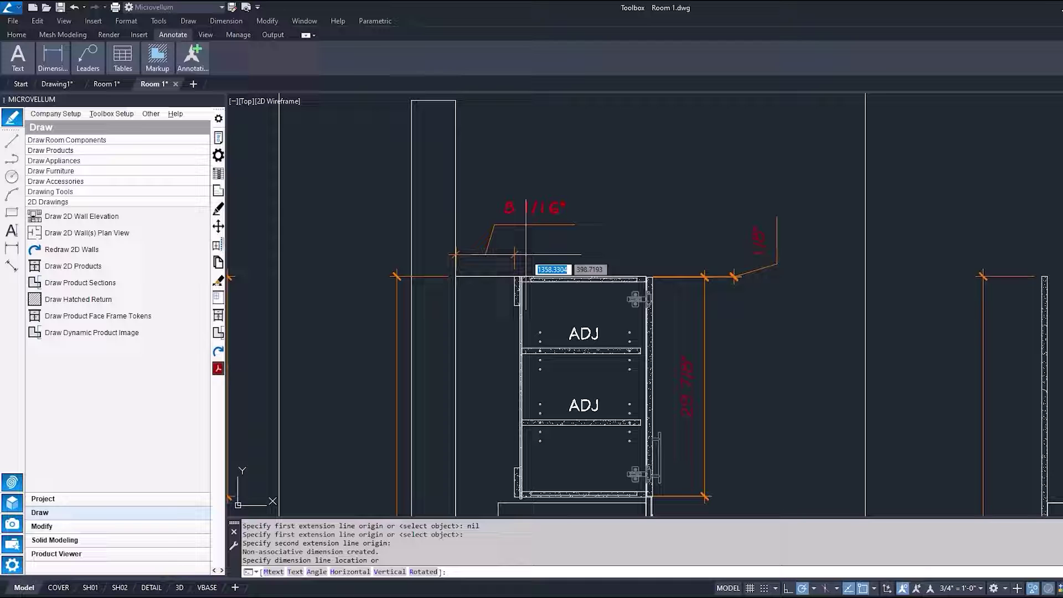
key("Escape")
Erase the old section drawing using a window selection
scroll(494, 223, "down", 2)
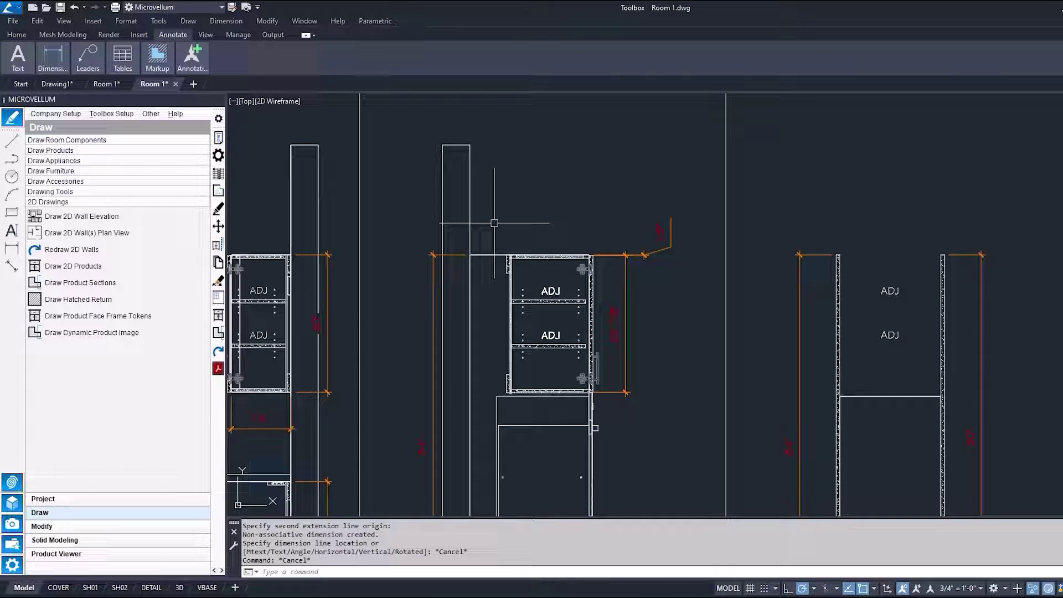
scroll(494, 223, "down", 3)
key("e")
key("Return")
key("Escape")
type("E")
key("Return")
left_click(487, 170)
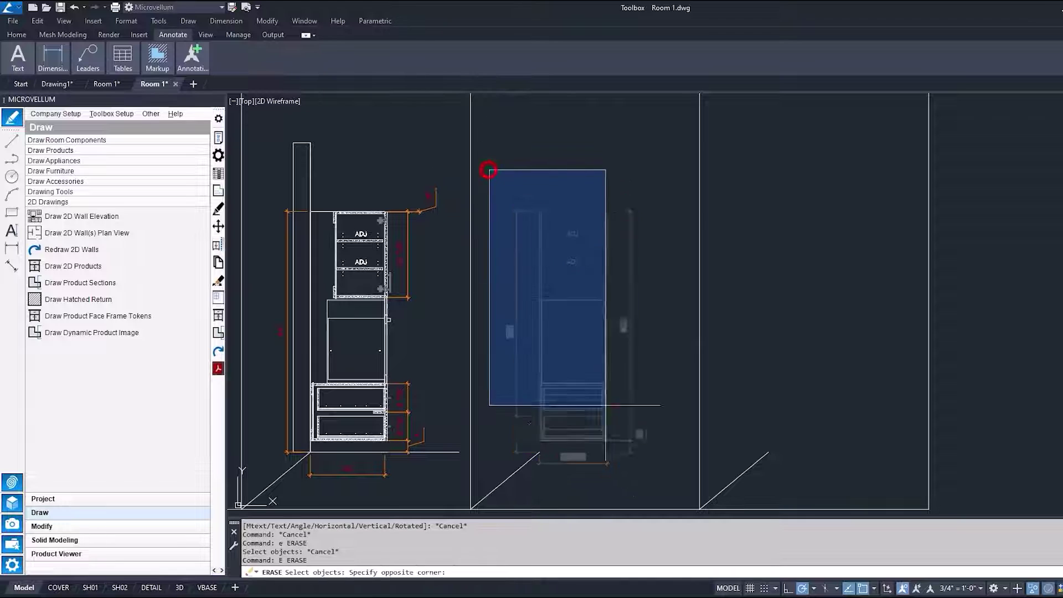
left_click(730, 515)
right_click(670, 487)
Draw a new elevational section of the tall cabinet and place it to the right of its elevation
left_click(95, 278)
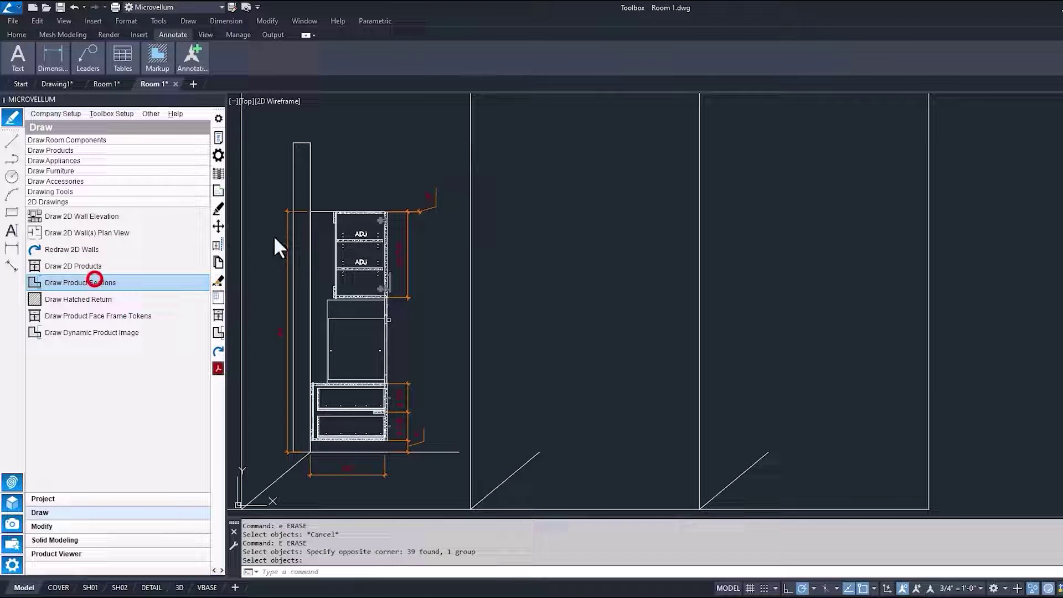
left_click(357, 217)
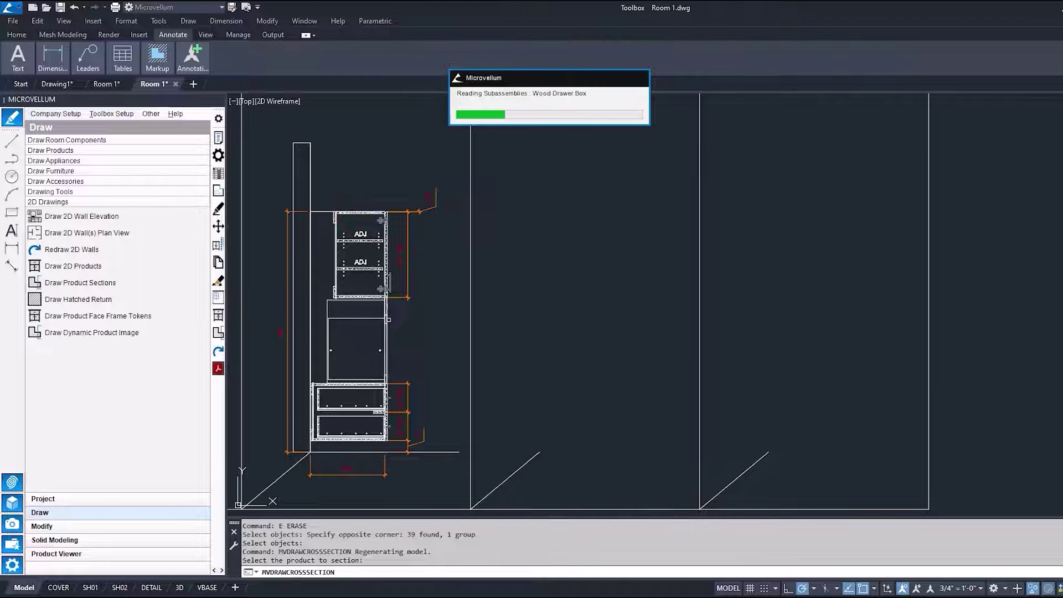
left_click(421, 315)
left_click(406, 350)
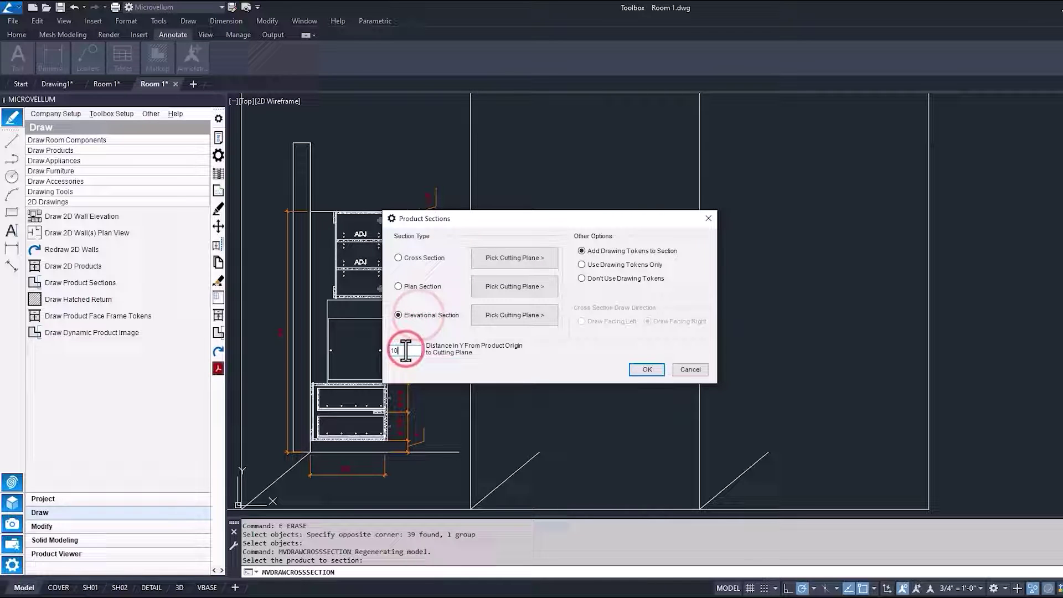
left_click(646, 370)
left_click(541, 446)
left_click(217, 136)
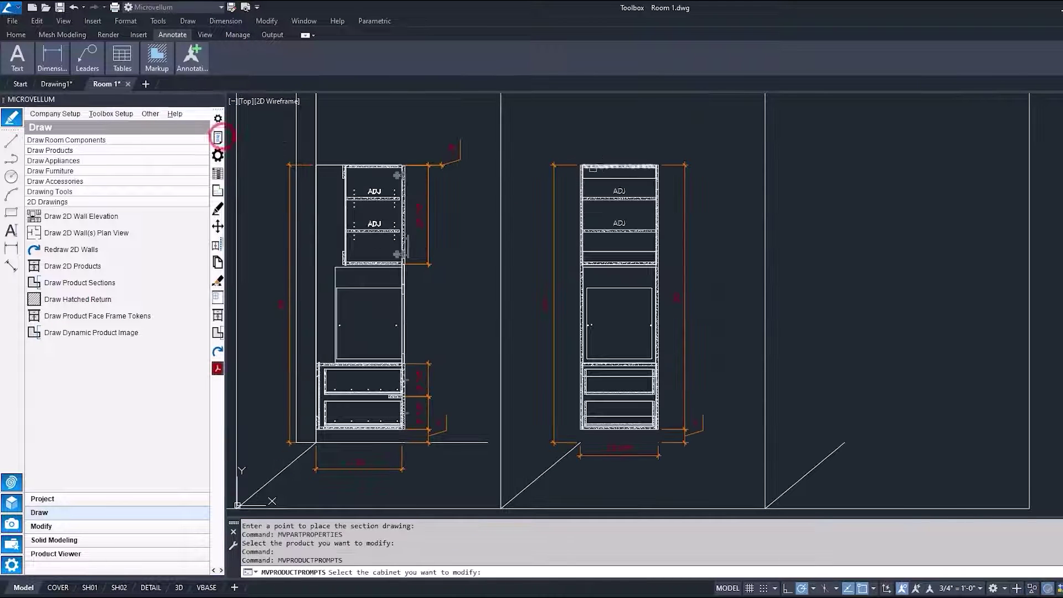
Accept the Tall Wall Oven prompts unchanged and decline redrawing both its cross and elevational sections
left_click(608, 164)
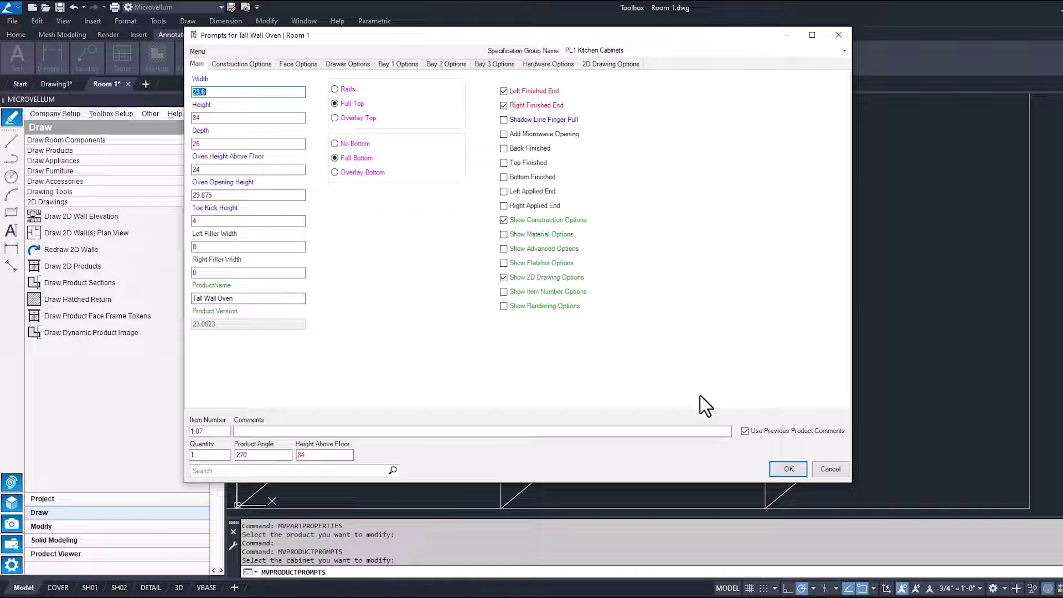
left_click(789, 469)
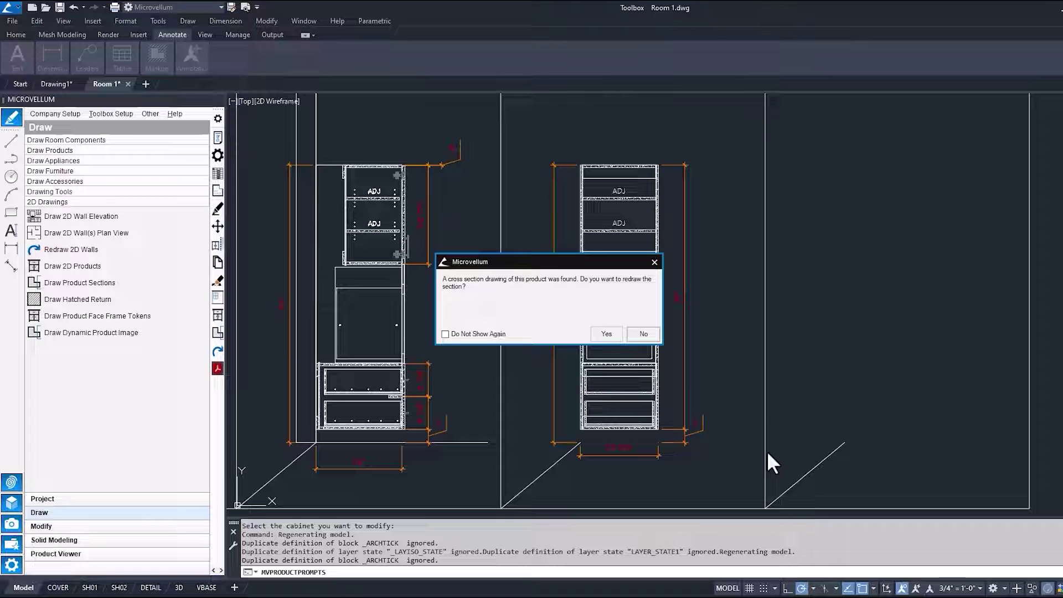
left_click(640, 331)
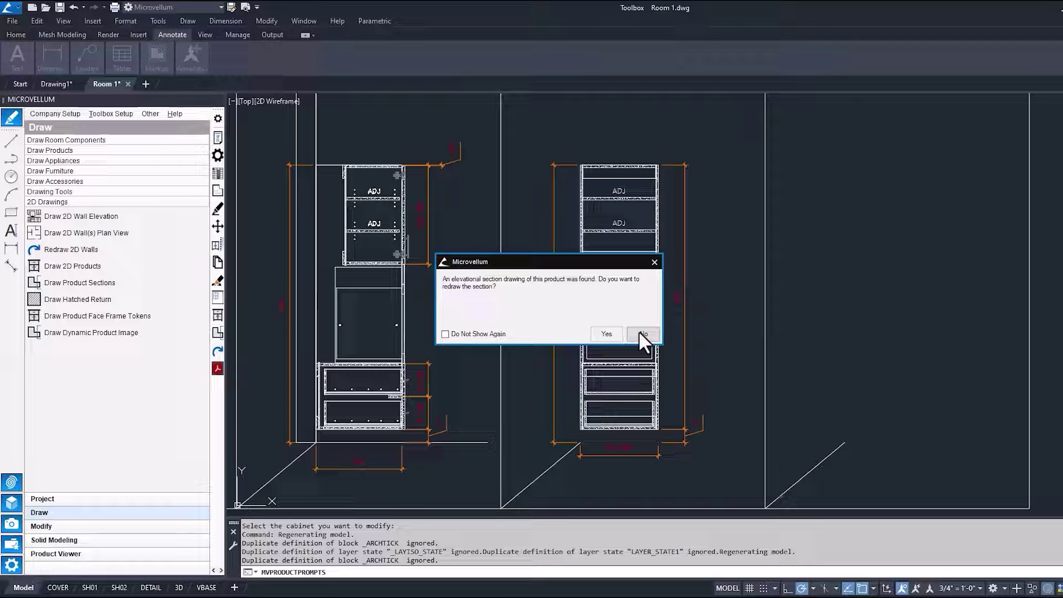
left_click(639, 332)
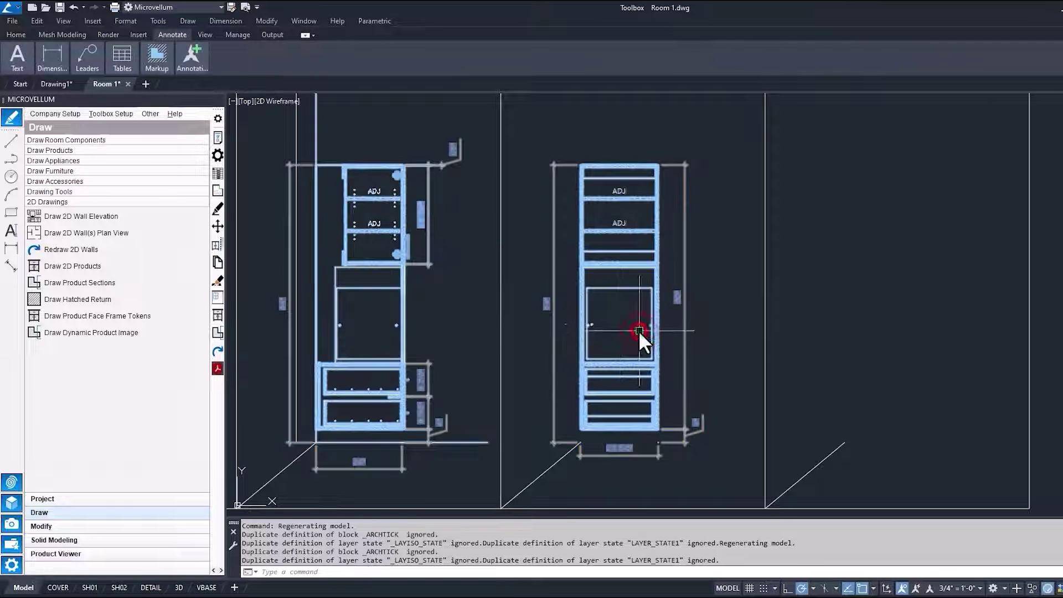
left_click(105, 117)
Review Toolbox Section Settings on the Configuration Editor's AutoCAD tab, leave updating on prompt, and close it
left_click(137, 173)
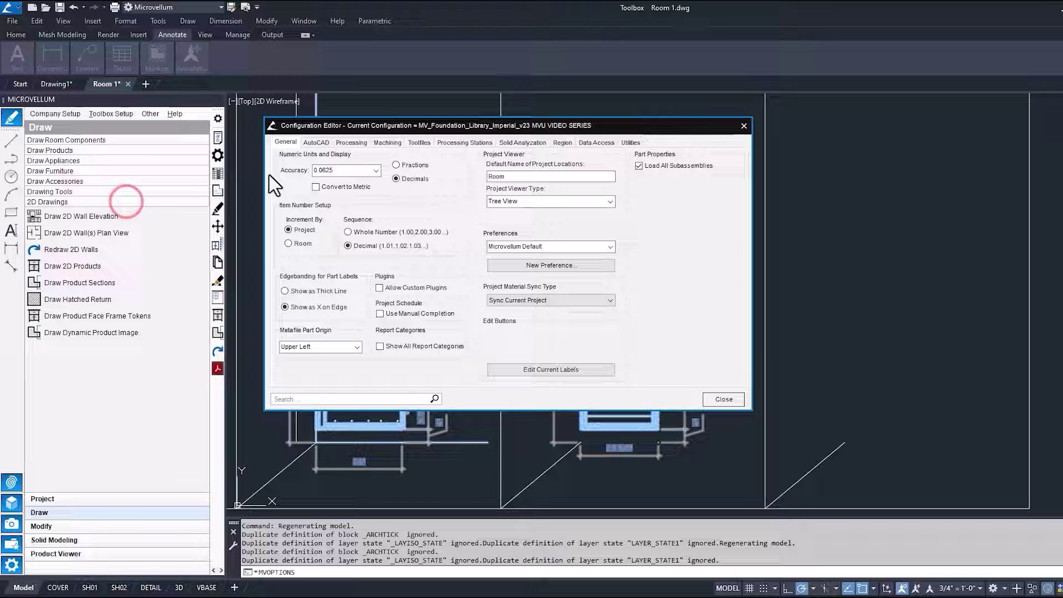
left_click(315, 143)
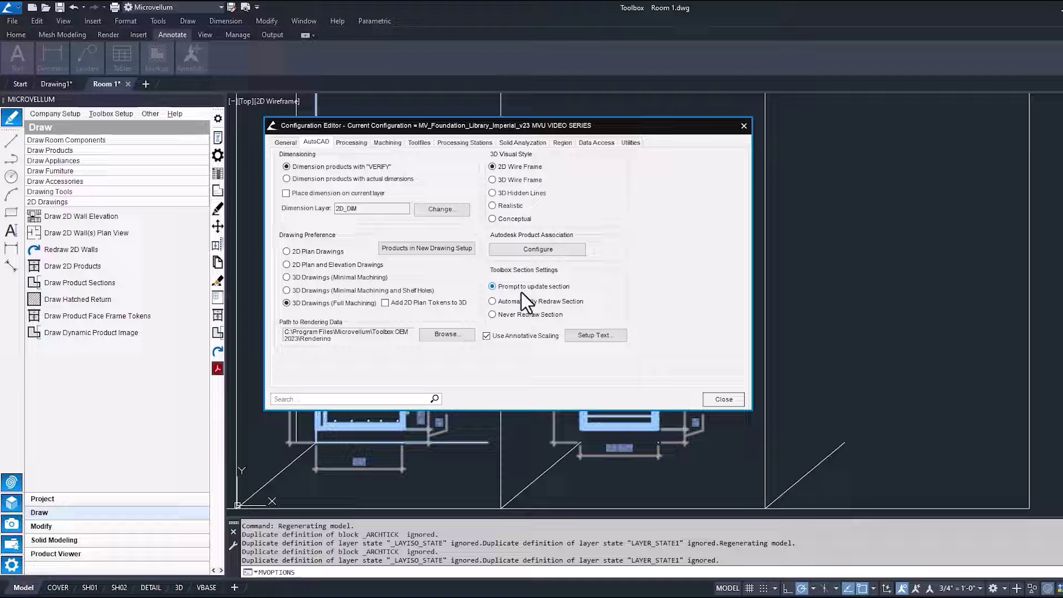
left_click(724, 398)
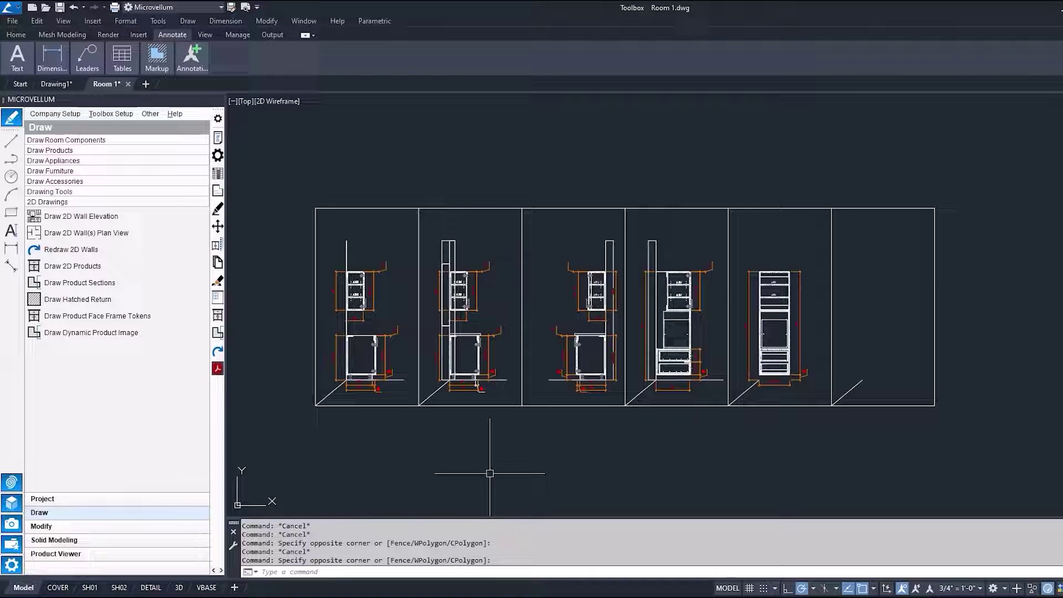
On the DETAIL sheet, work inside the left viewport and zoom in on the cabinet section
left_click(151, 587)
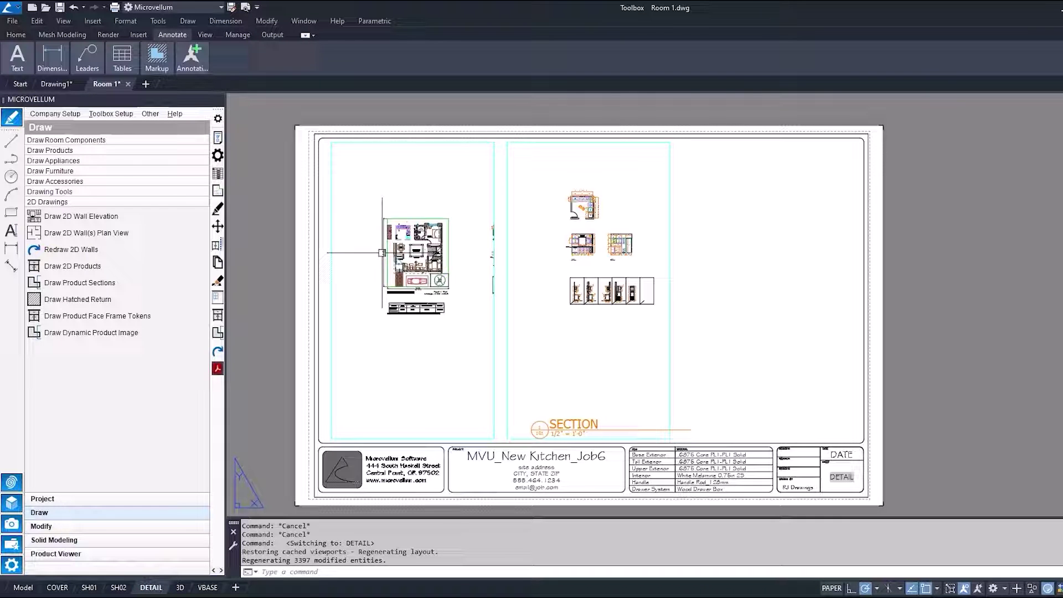
double_click(399, 337)
scroll(401, 337, "up", 3)
scroll(409, 343, "up", 2)
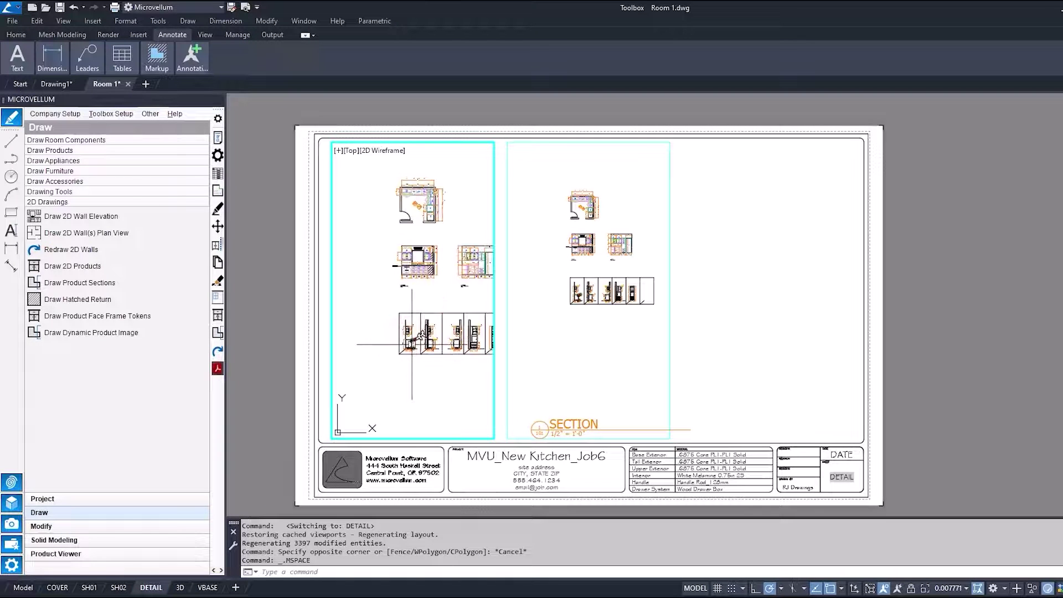
scroll(412, 344, "up", 2)
scroll(411, 349, "up", 3)
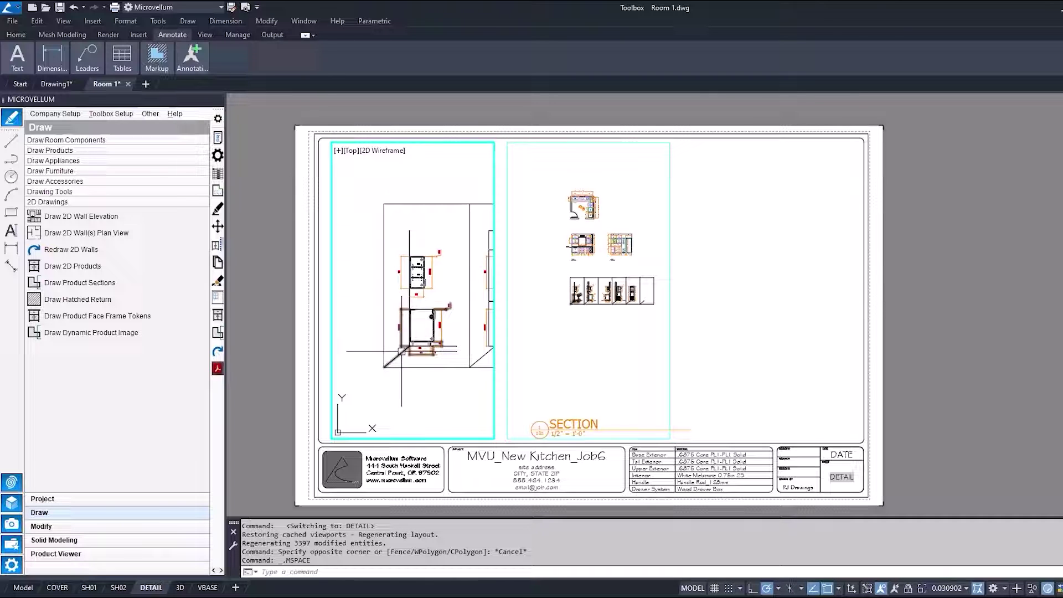
middle_click_drag(421, 354, 403, 351)
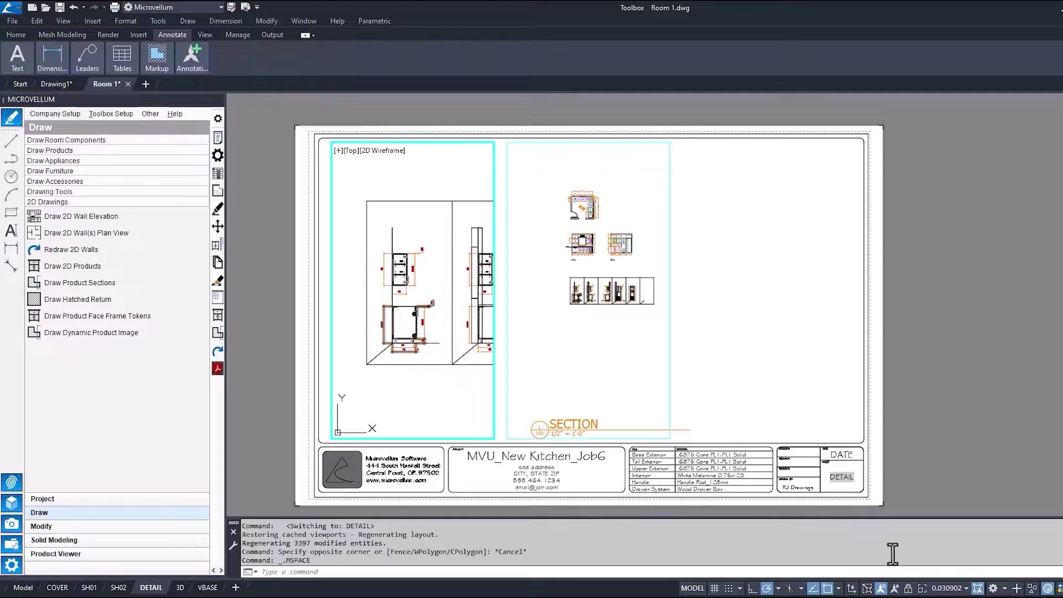
Set the left viewport scale to 1" = 1'-0" and center the cabinet section in it
left_click(935, 588)
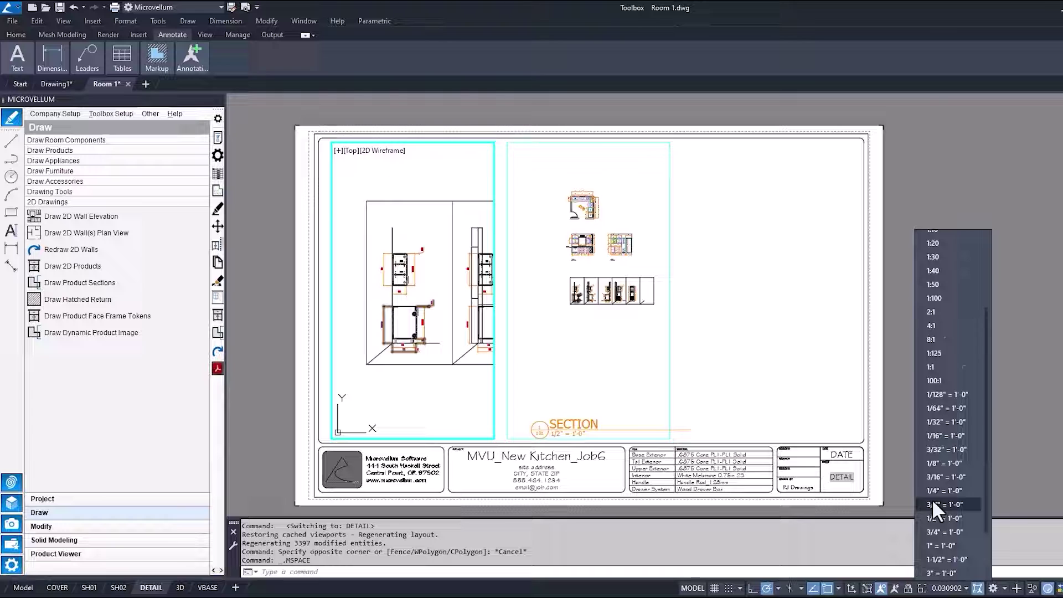
scroll(931, 504, "down", 3)
scroll(940, 487, "down", 2)
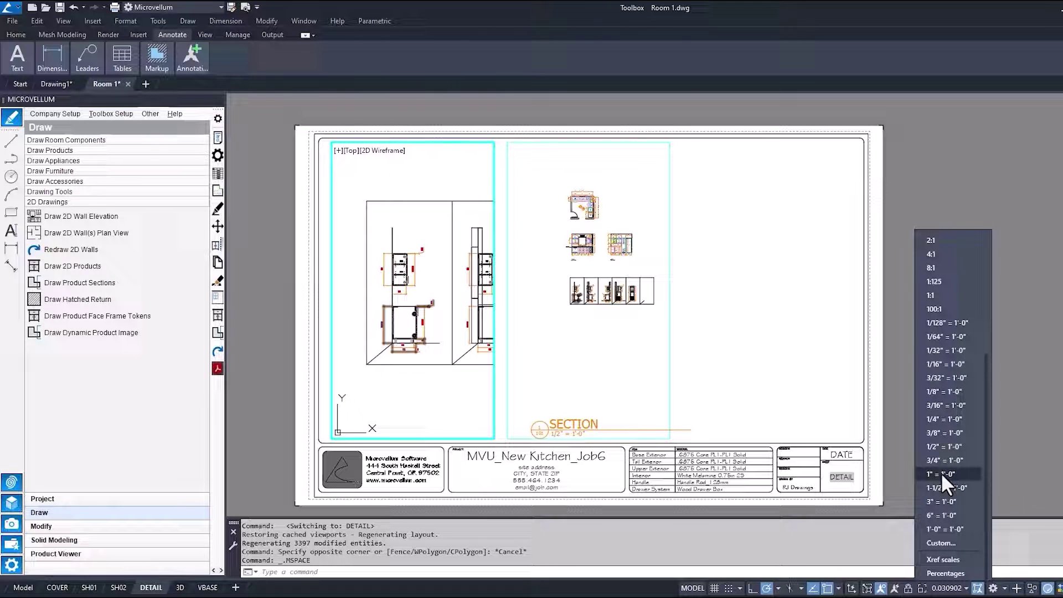
left_click(941, 473)
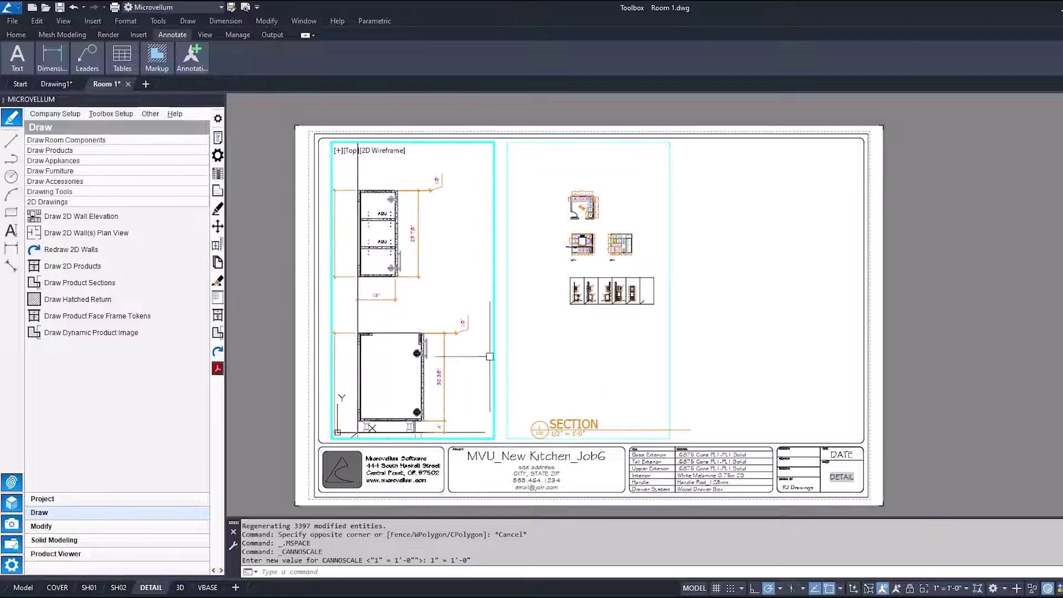
middle_click_drag(489, 356, 506, 327)
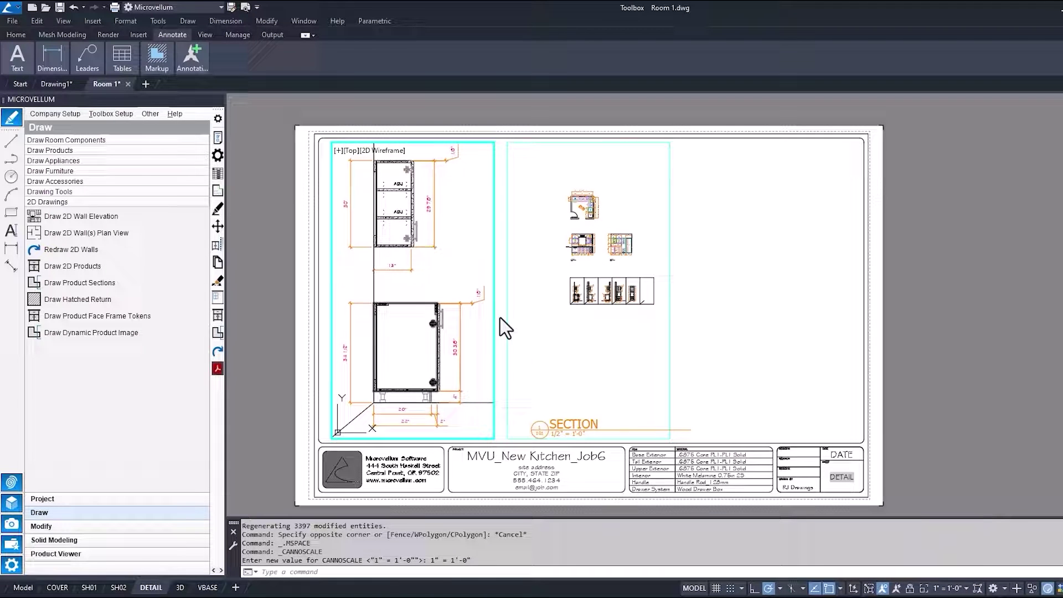
Lock the left viewport's scale, adjust the sheet view, and check the DETAIL sheet's plot preview
left_click(910, 588)
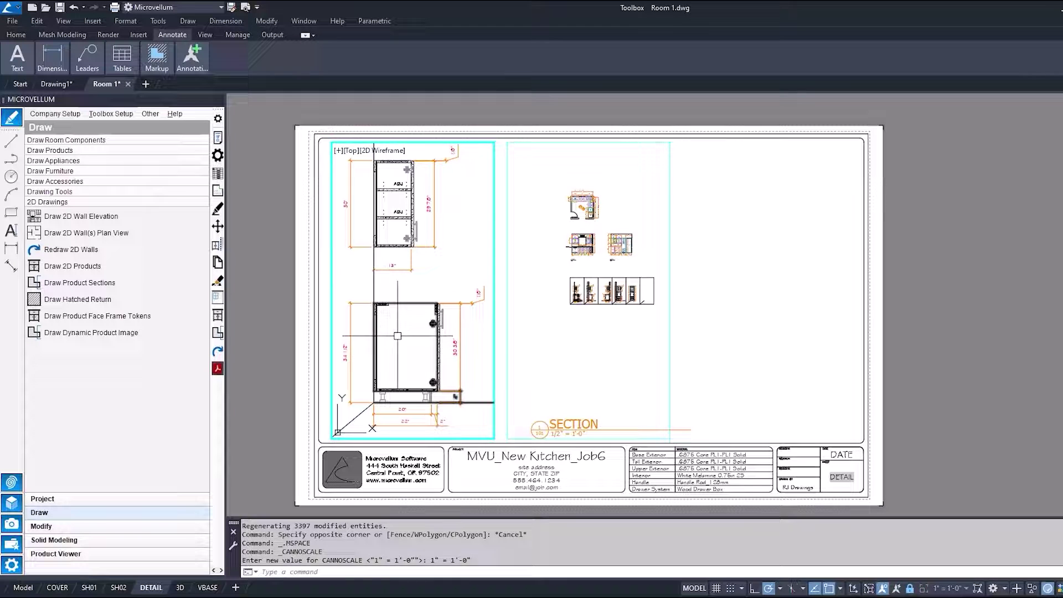
scroll(397, 336, "up", 3)
scroll(449, 310, "down", 3)
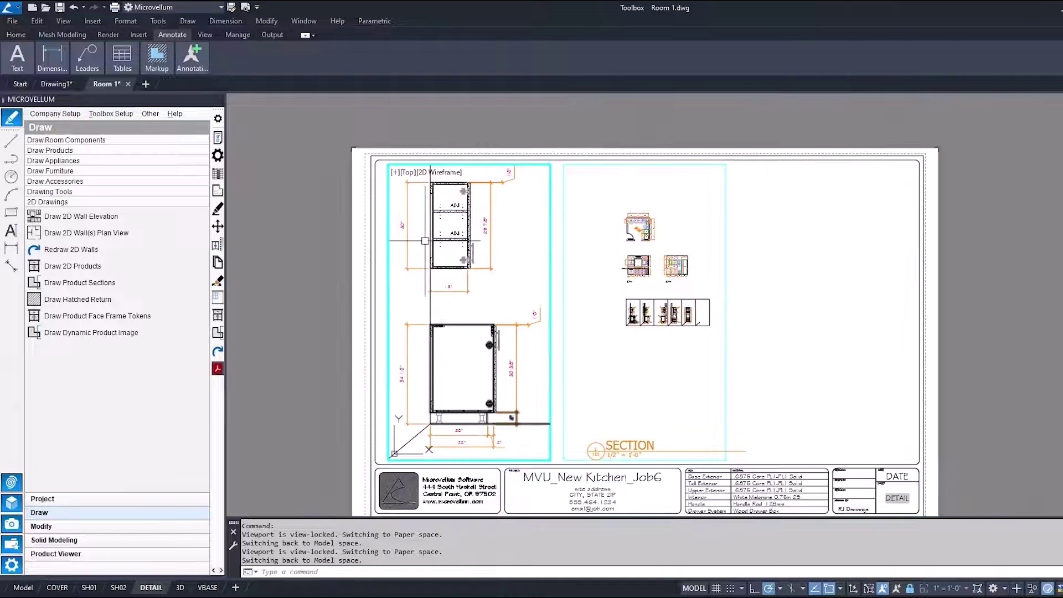
scroll(452, 365, "up", 2)
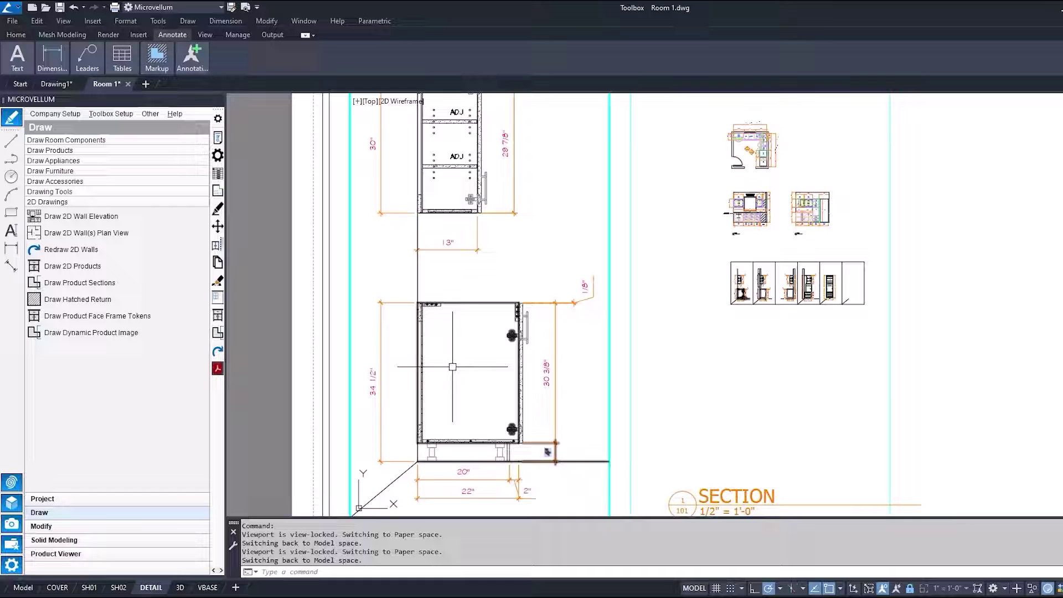
middle_click_drag(554, 310, 550, 320)
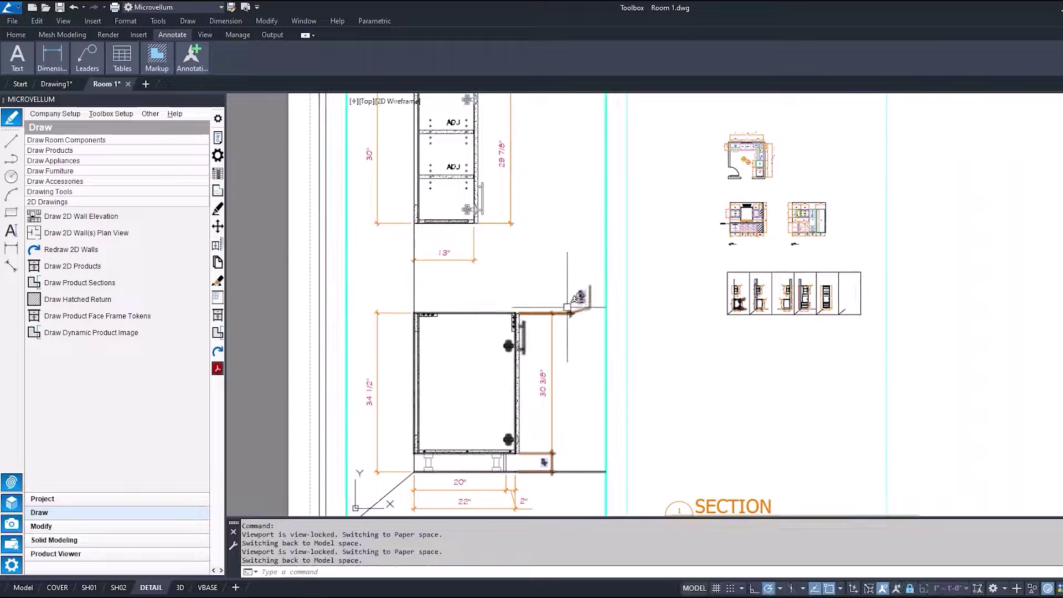
middle_click_drag(460, 349, 454, 335)
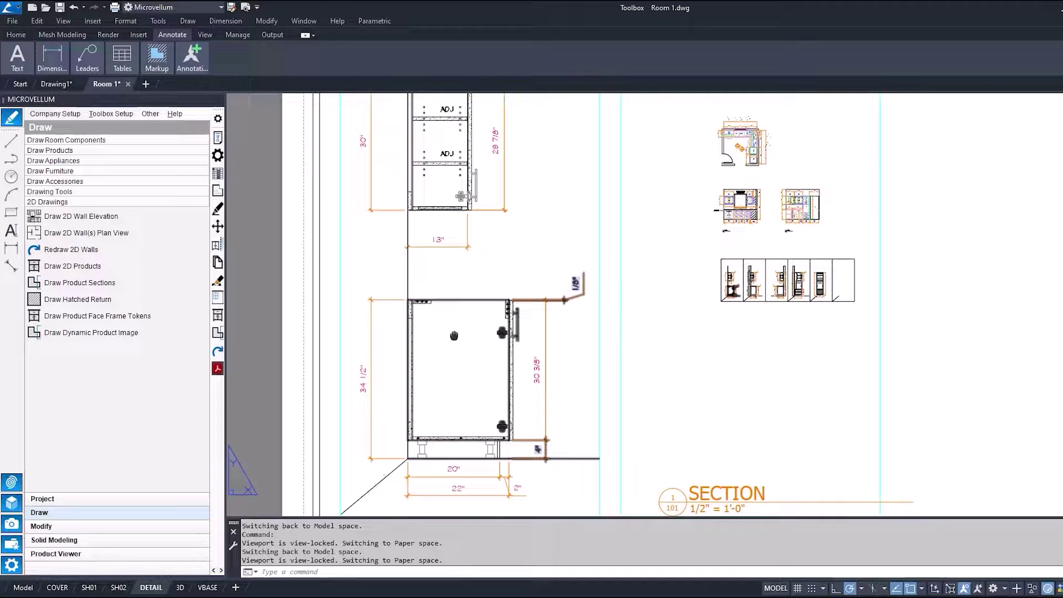
scroll(455, 335, "down", 3)
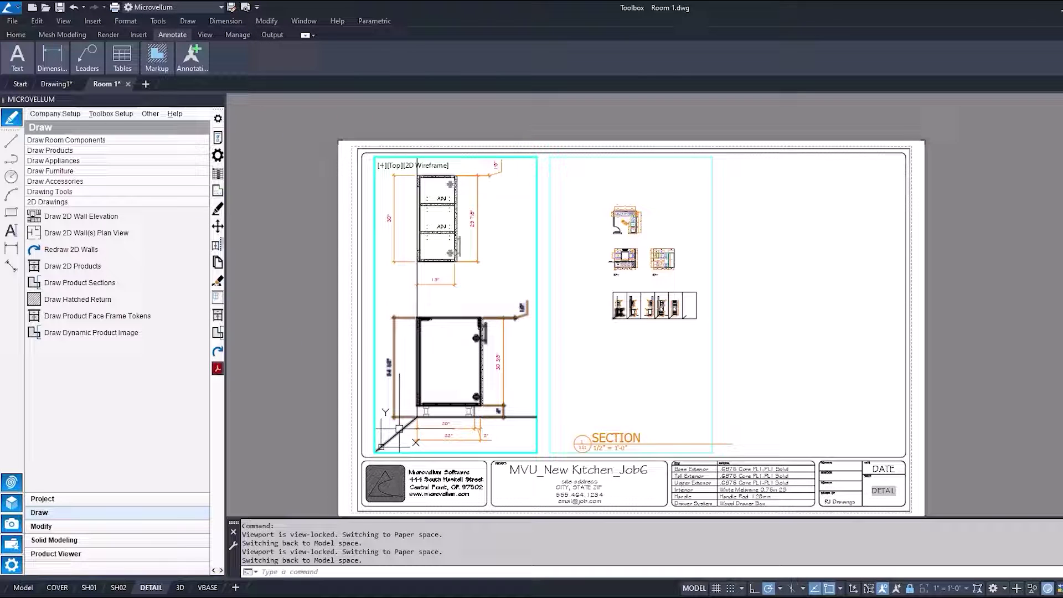
left_click(241, 7)
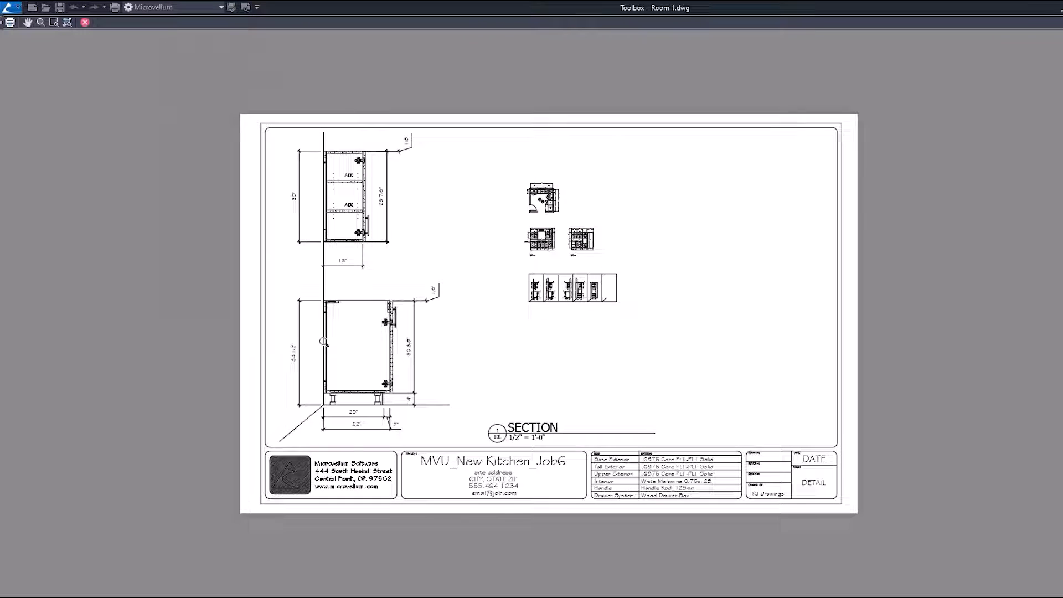
left_click(84, 22)
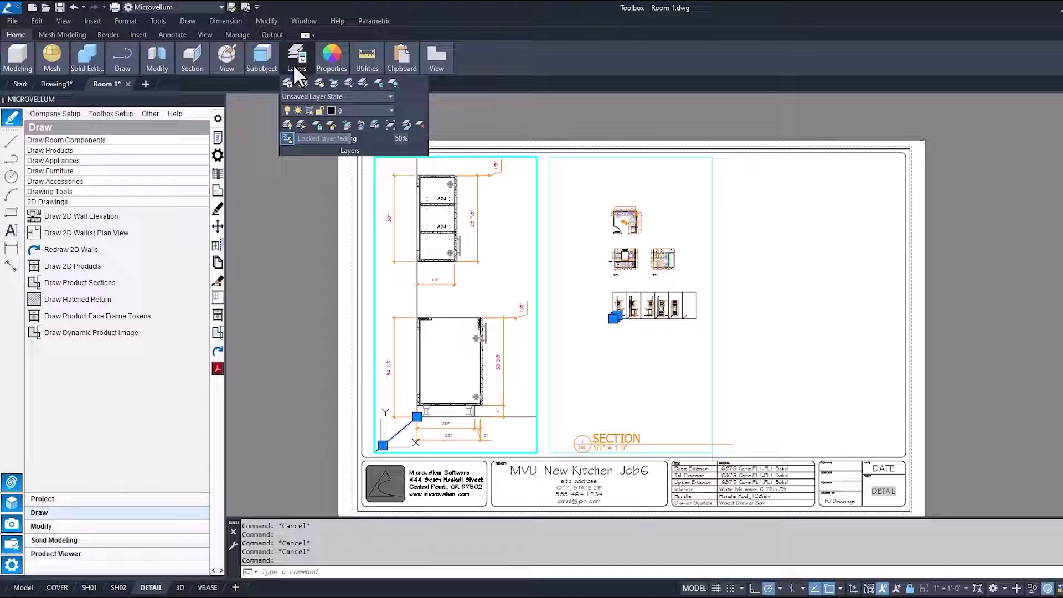
Put the selected viewport on the Defpoints layer and open the Layer Properties Manager
left_click(393, 111)
left_click_drag(444, 135, 459, 444)
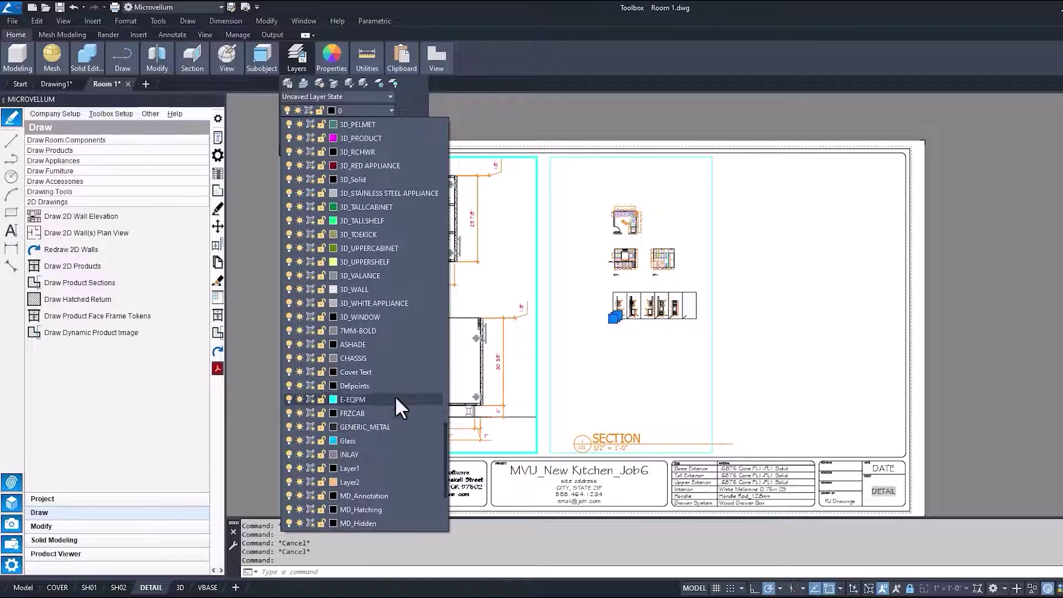
left_click(360, 384)
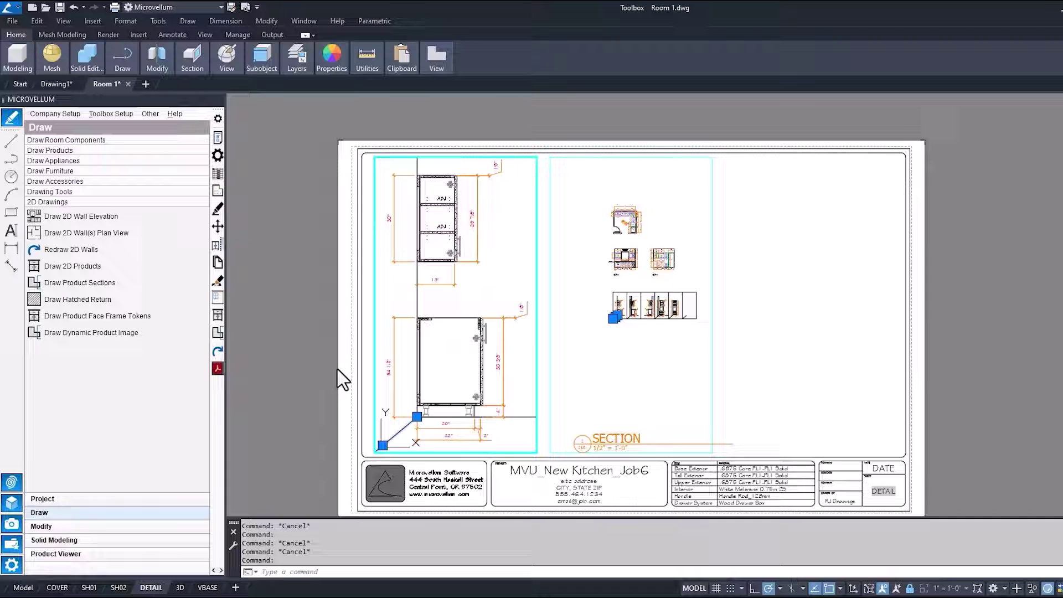
key("Escape")
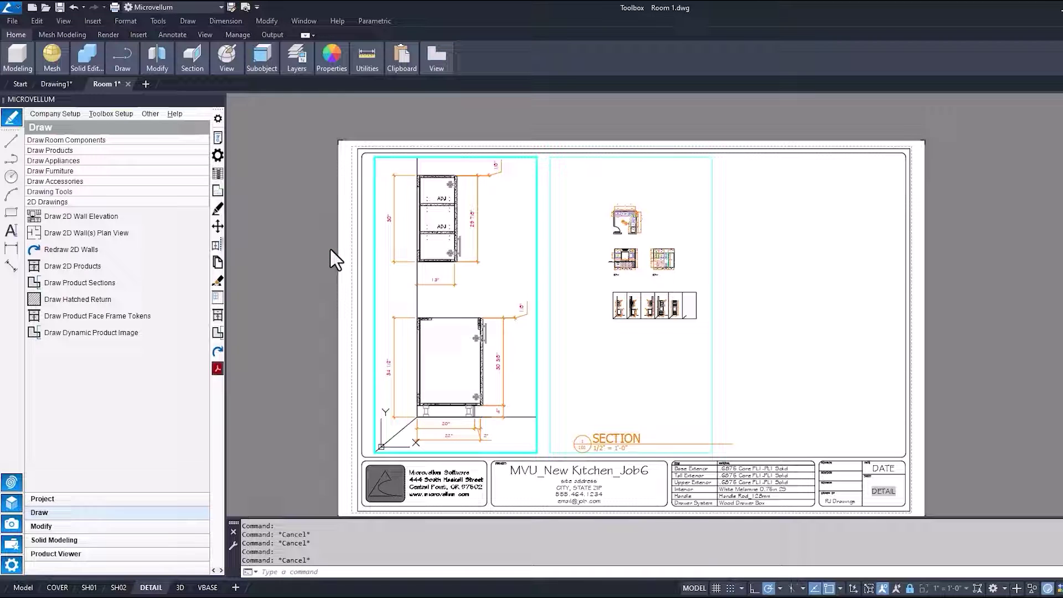
left_click(296, 58)
left_click(287, 83)
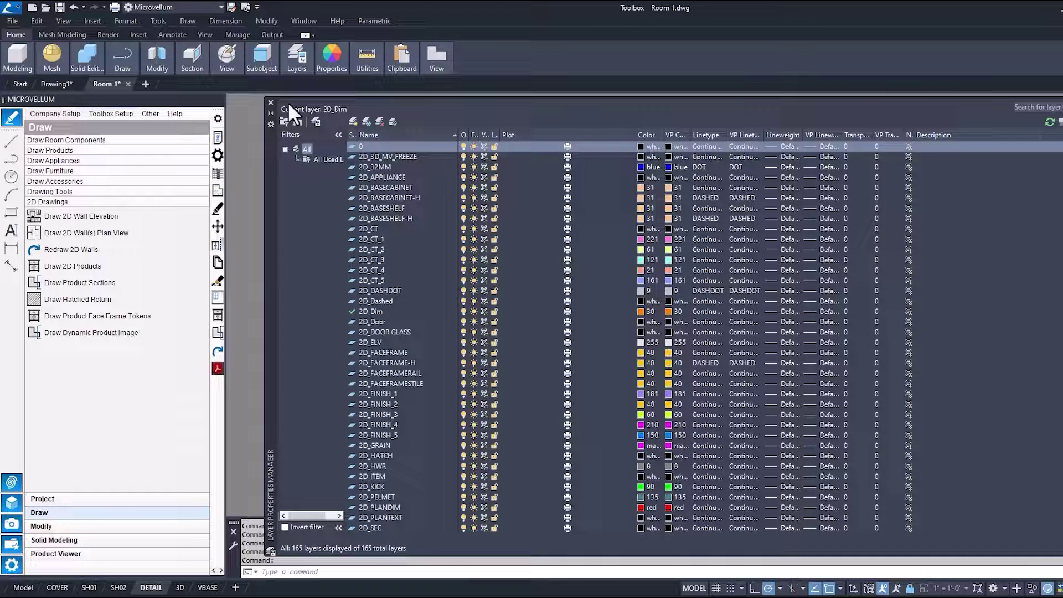
Close Layer Properties and inspect a picked line's layer in Properties without changing it
left_click(271, 103)
right_click(581, 388)
left_click(641, 355)
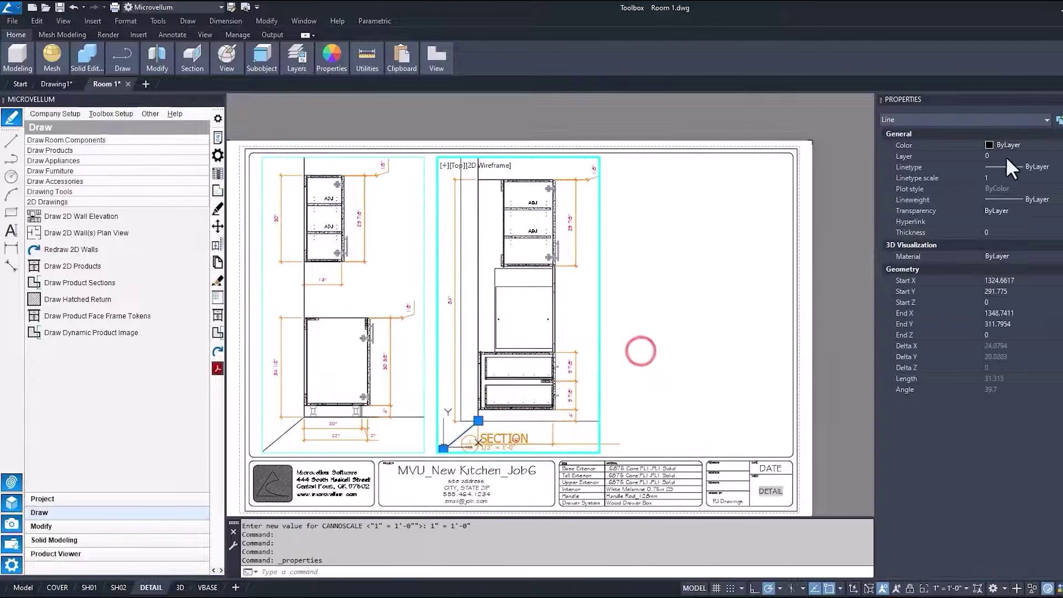
left_click(998, 156)
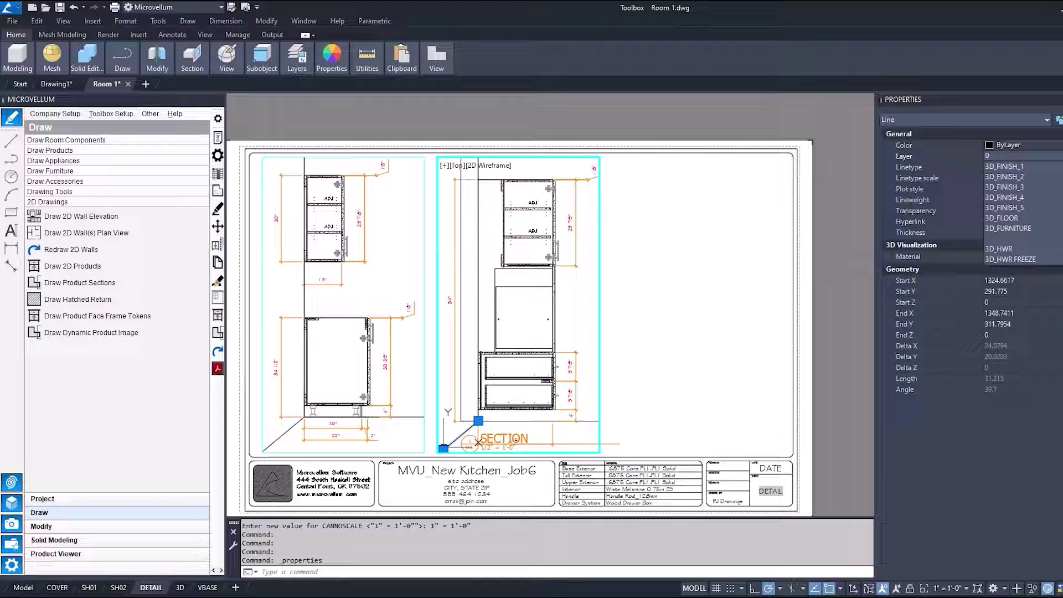
key("Escape")
Return to paper space, nudge the sheet view, and toggle MODEL/PAPER for the right viewport
double_click(751, 382)
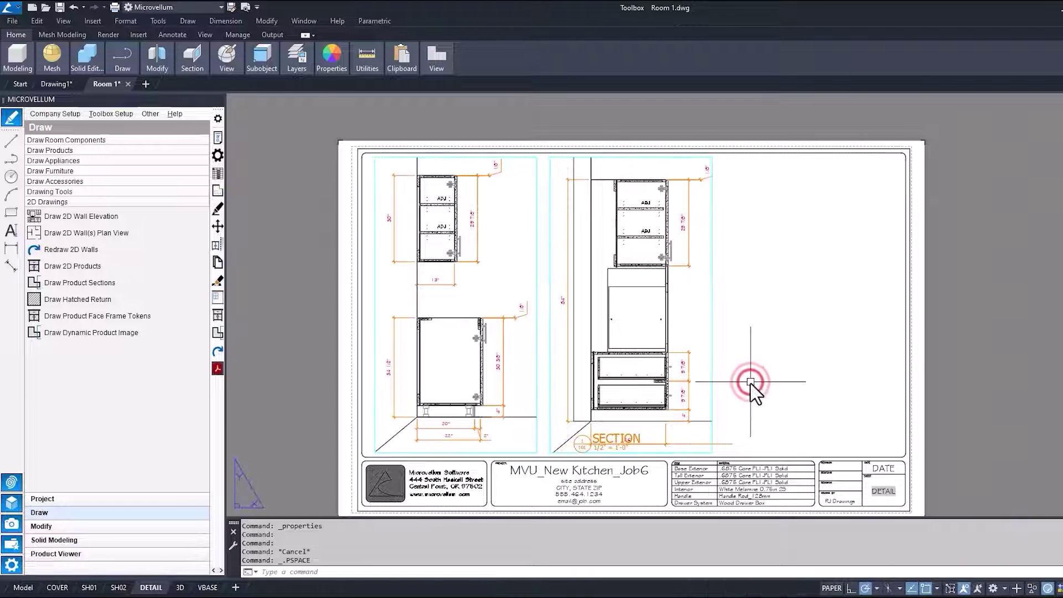
middle_click_drag(750, 382, 725, 379)
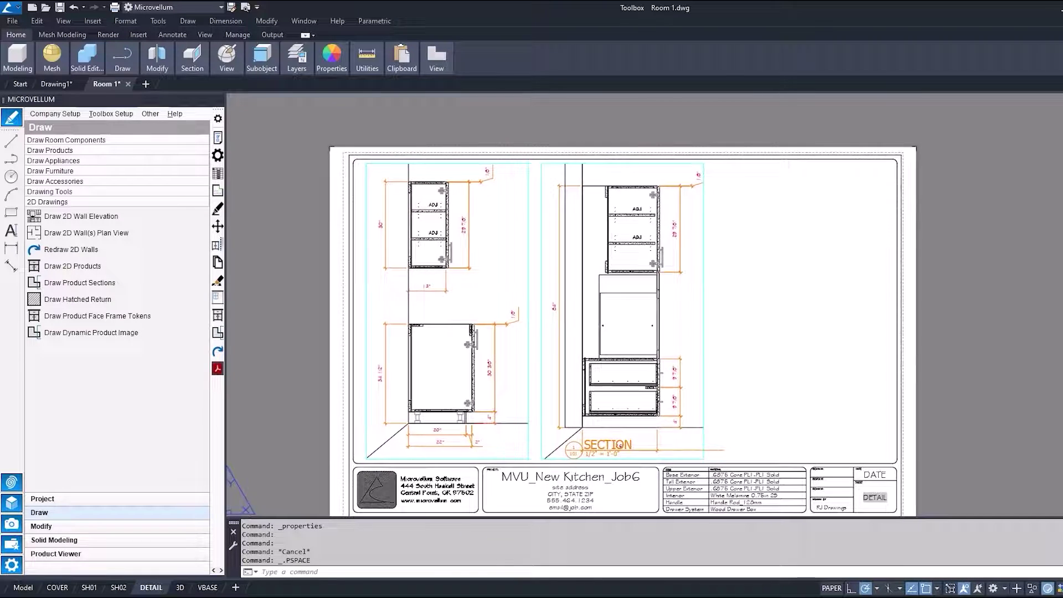
middle_click_drag(602, 434, 601, 421)
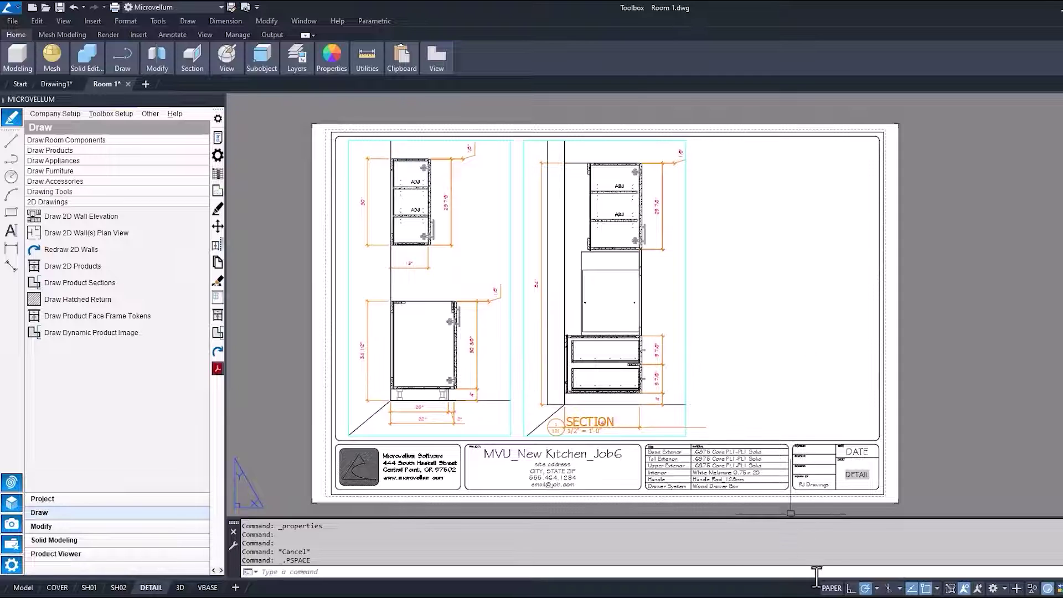
left_click(831, 588)
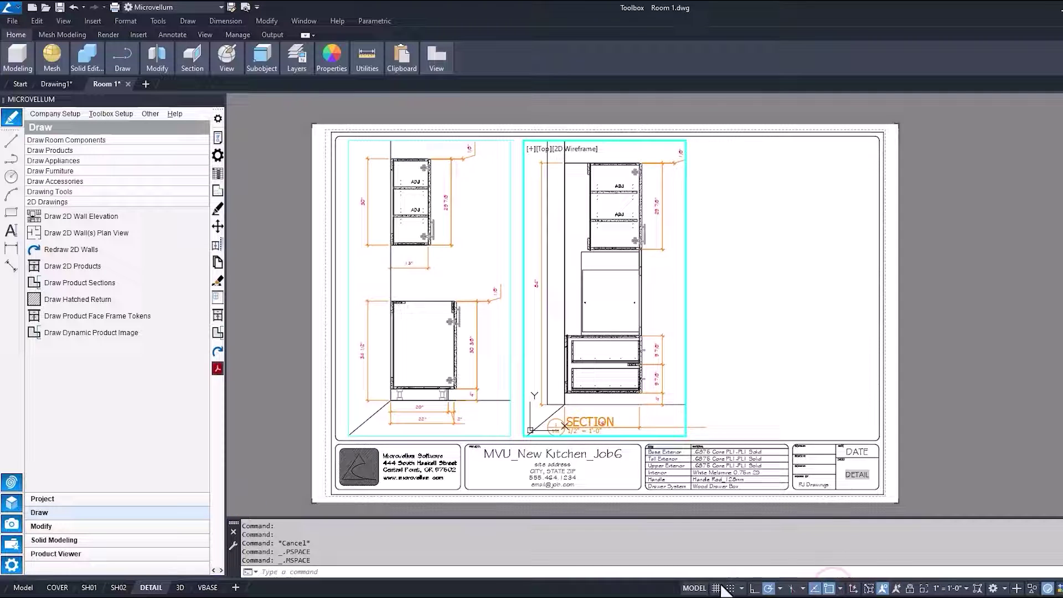
left_click(696, 588)
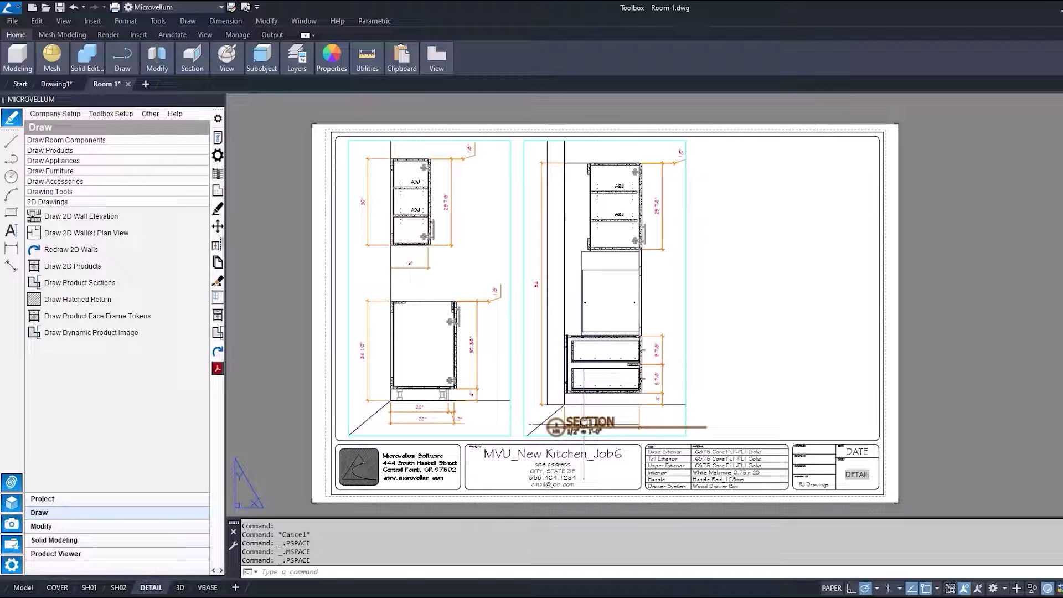
type("m")
Copy the SECTION label (CC) to sit under the left cabinet section
key("Escape")
type("cc")
key("Return")
left_click(596, 427)
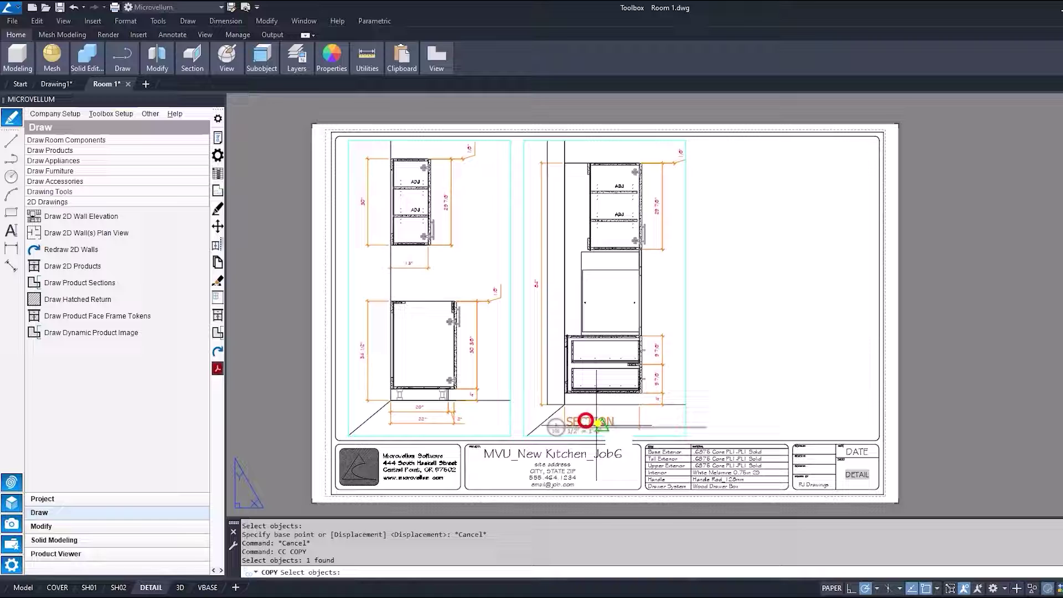
key("Return")
left_click(585, 422)
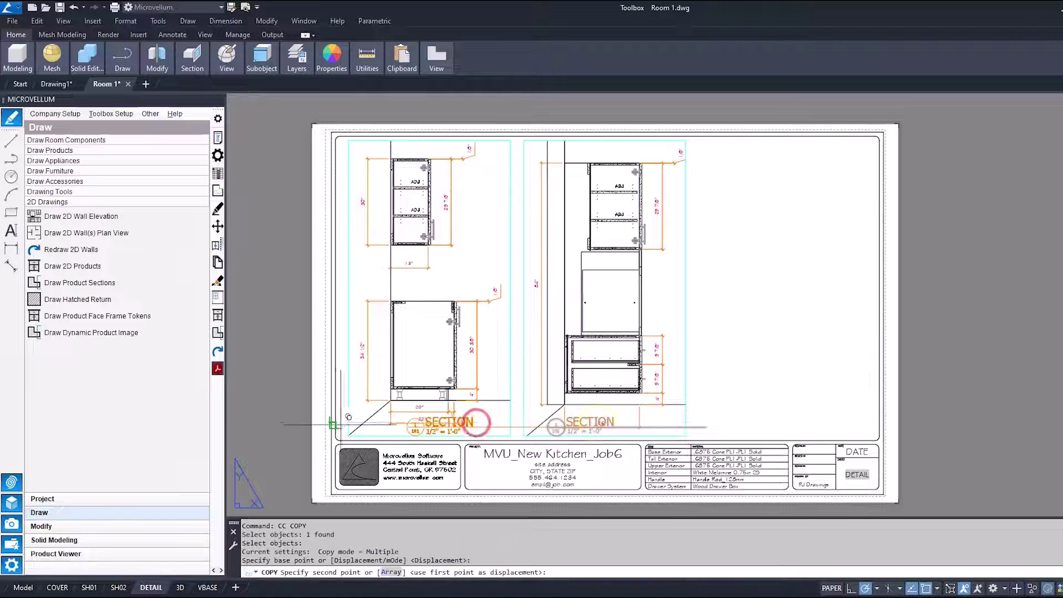
left_click(280, 422)
key("Return")
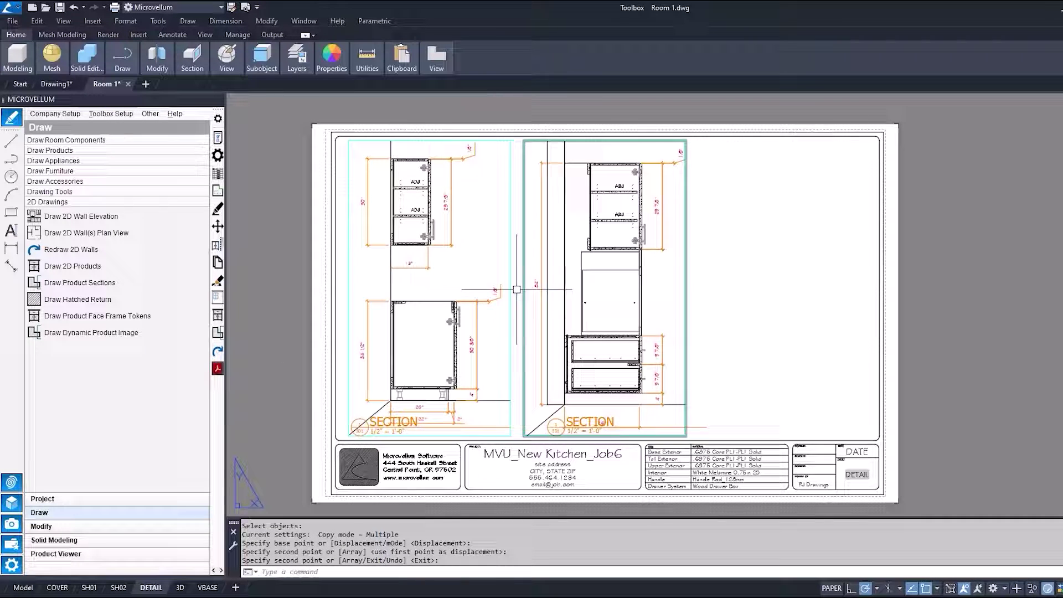
Unlock the left viewport, slide its cabinet section up slightly, and return to paper space
double_click(445, 286)
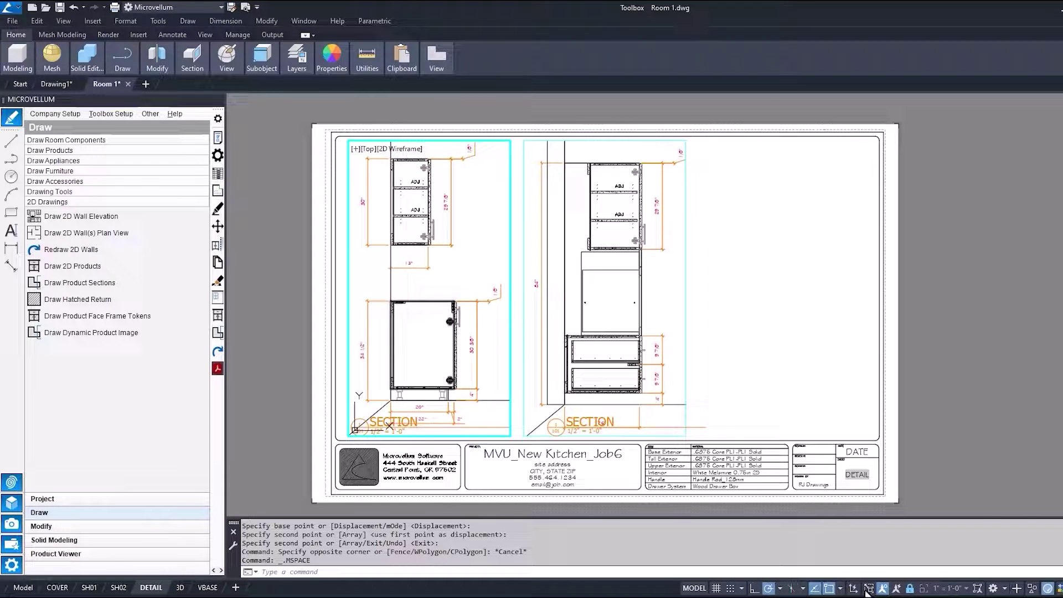
left_click(910, 591)
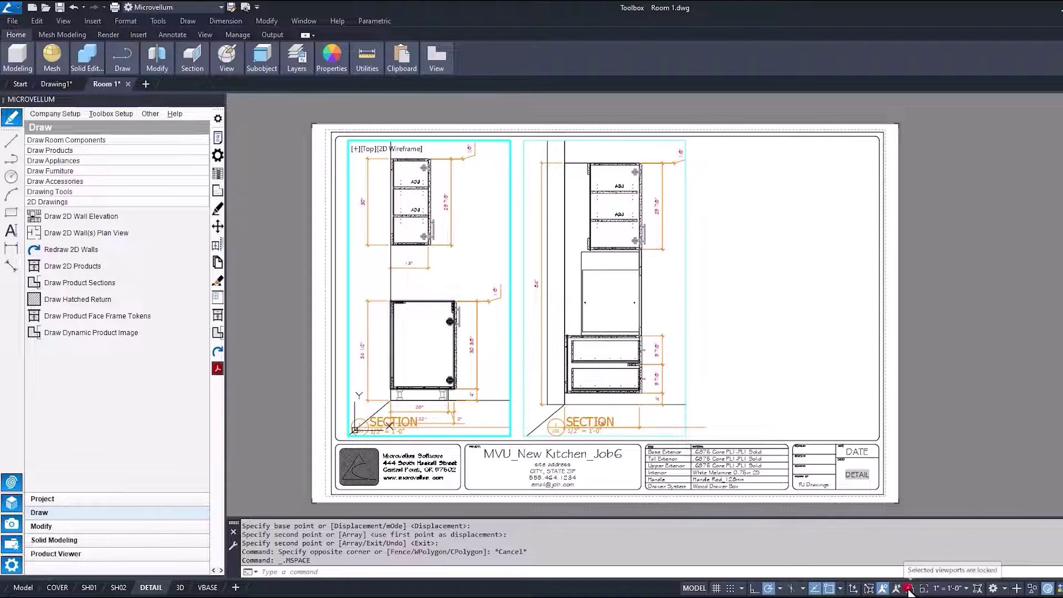
middle_click_drag(464, 353, 464, 345)
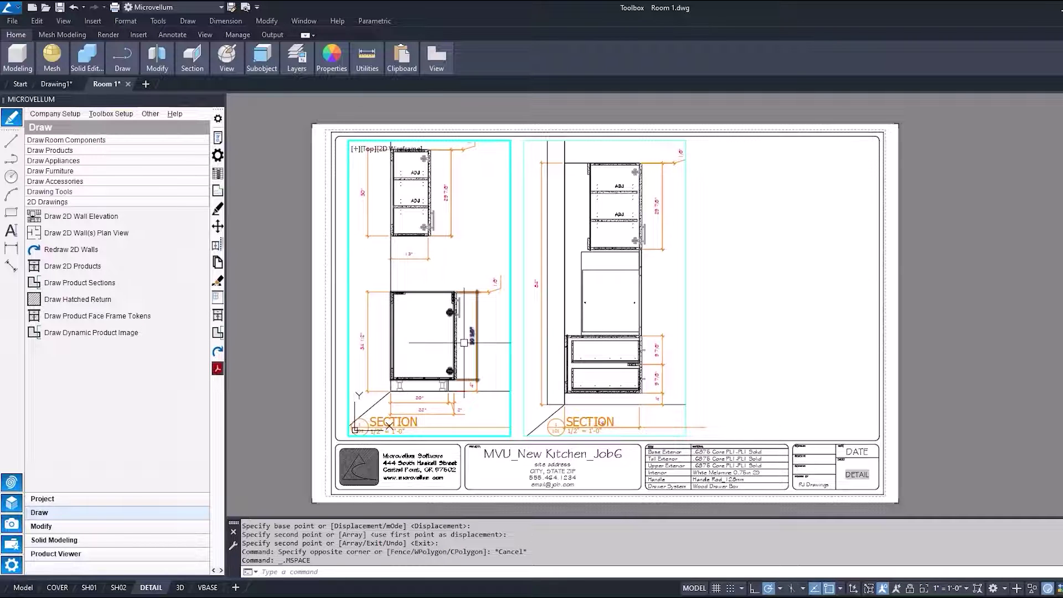
double_click(437, 435)
Edit the left SECTION label's attributes with ET, setting its Scale value to 1" = 1'-0"
type("t")
key("Return")
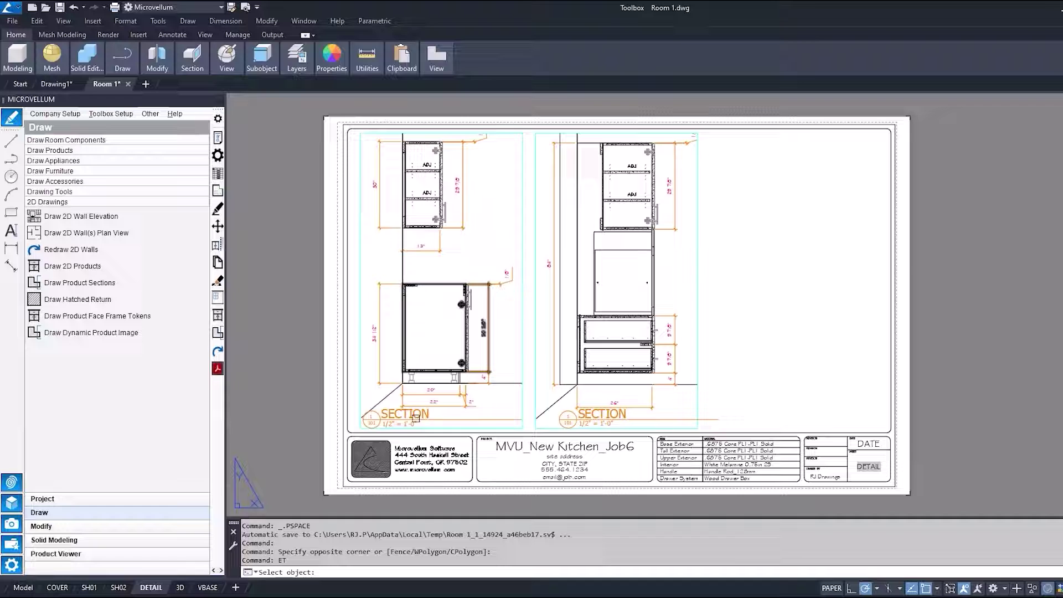
left_click(413, 413)
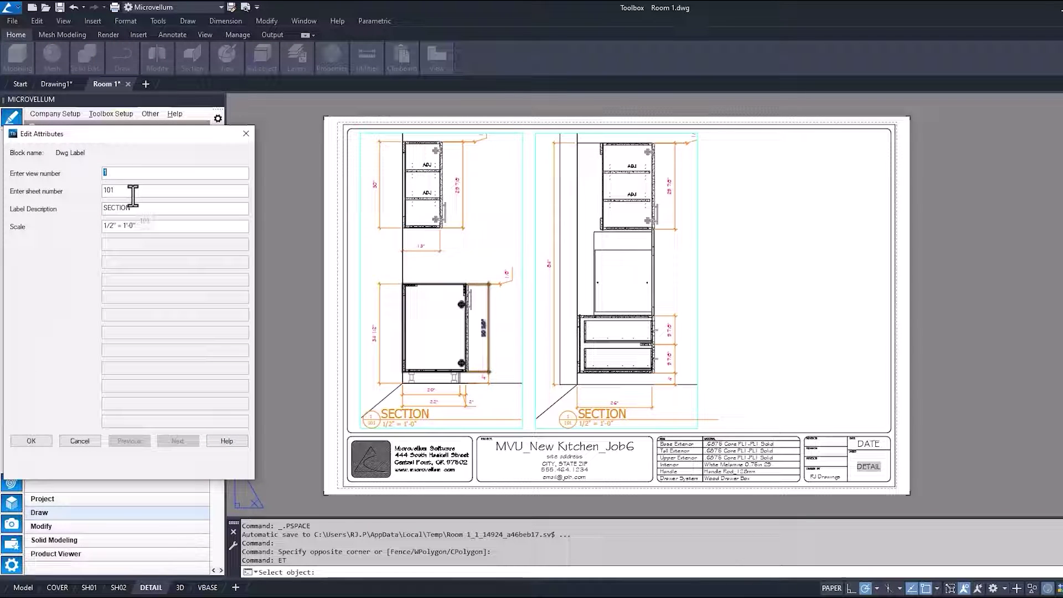
left_click(113, 227)
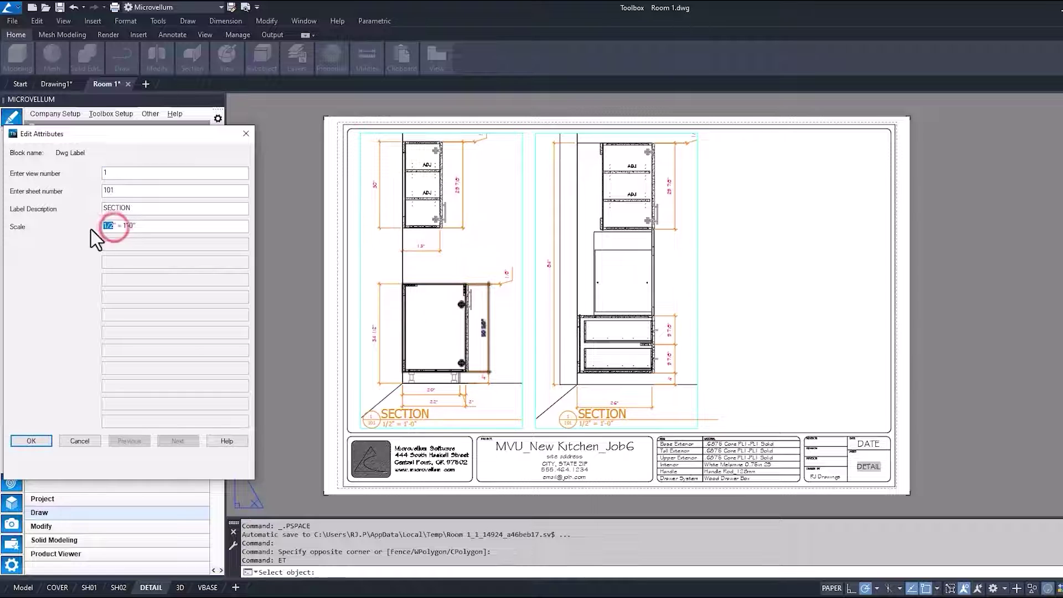
type("3/4")
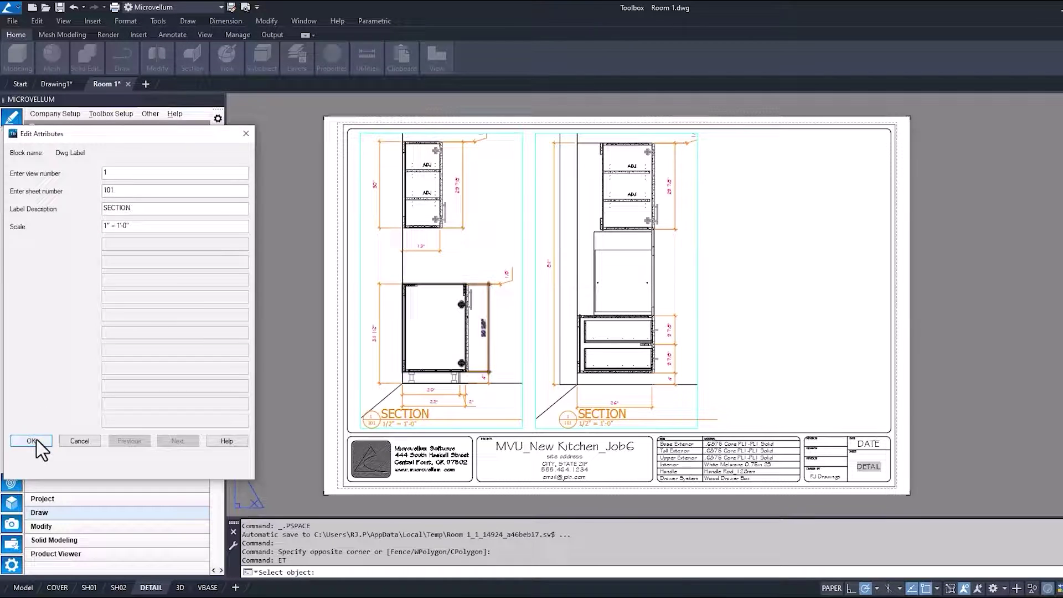
left_click(37, 440)
Apply the same 1" = 1'-0" scale to the second SECTION label, then work inside the left viewport
left_click(599, 412)
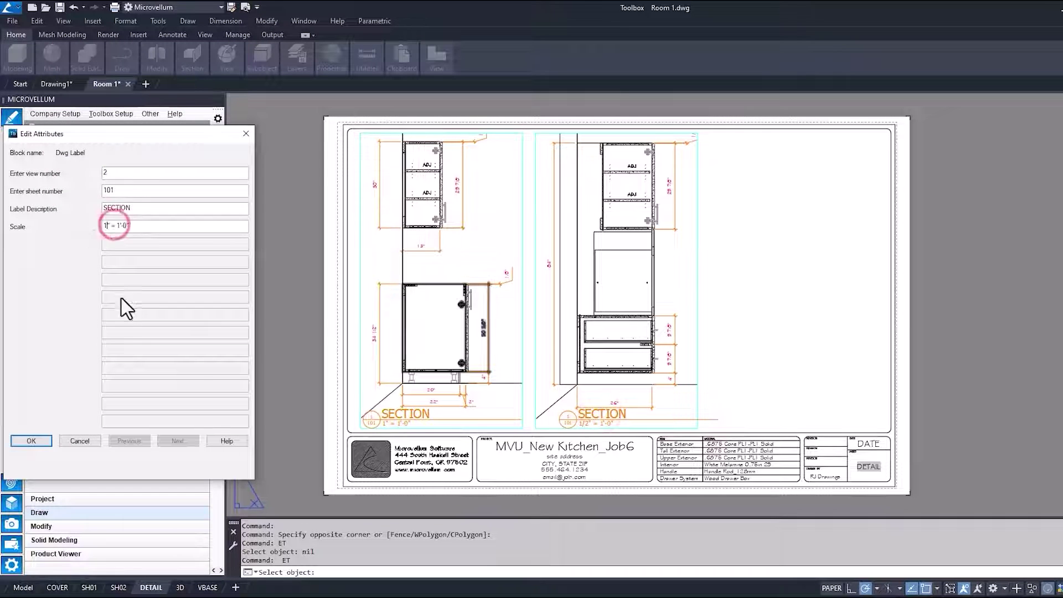
left_click(31, 441)
double_click(443, 261)
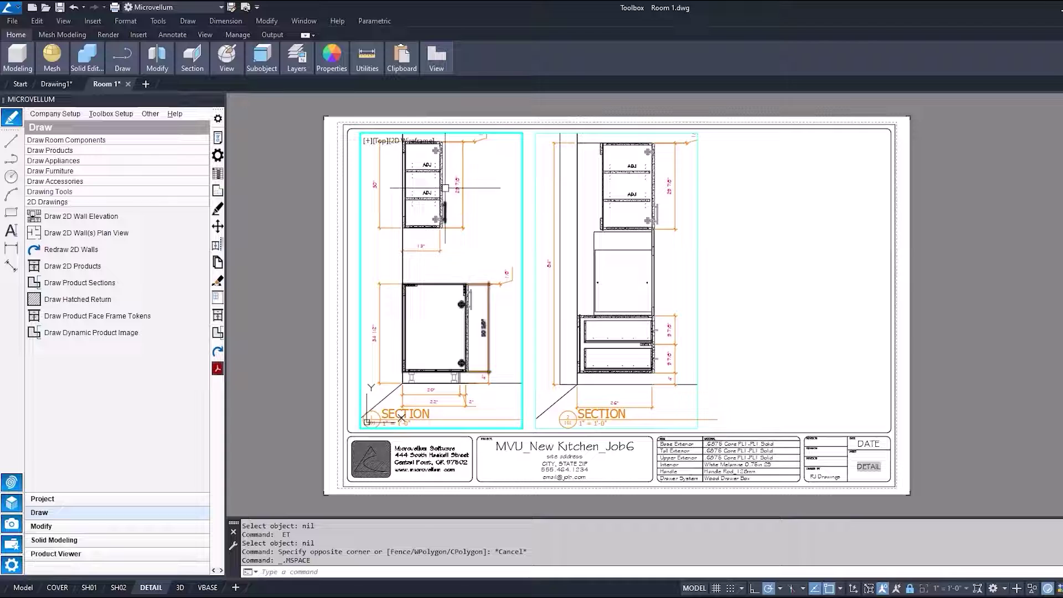
scroll(443, 238, "up", 4)
scroll(440, 222, "up", 4)
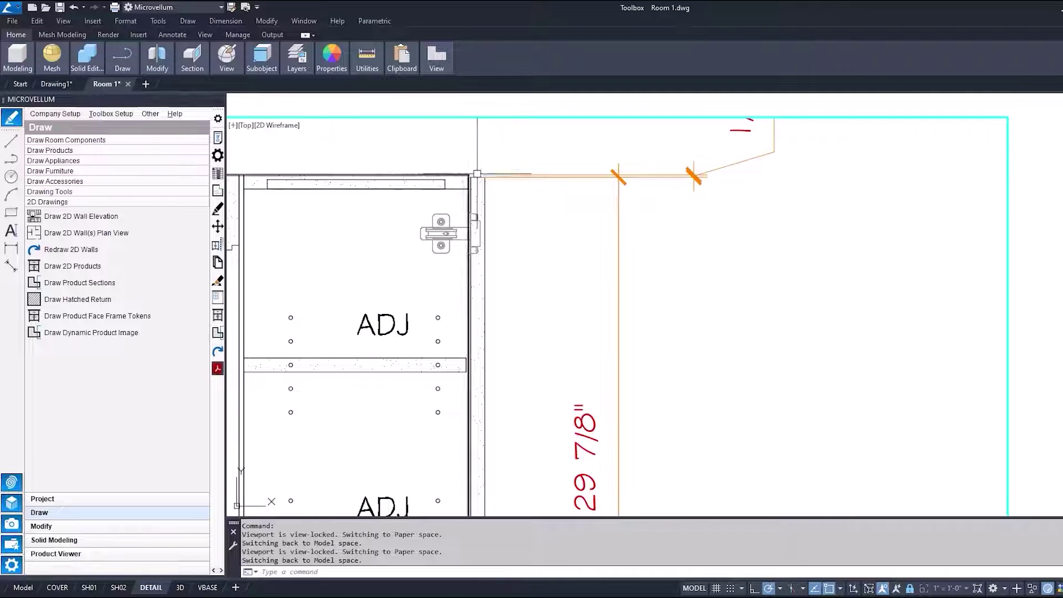
scroll(455, 176, "down", 2)
scroll(457, 176, "down", 3)
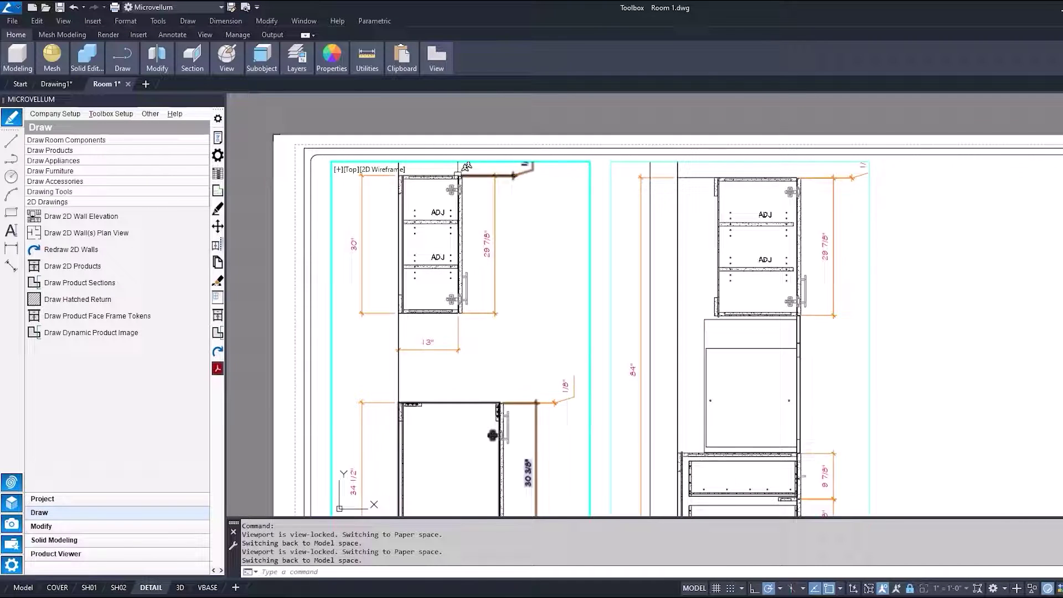
scroll(457, 176, "down", 3)
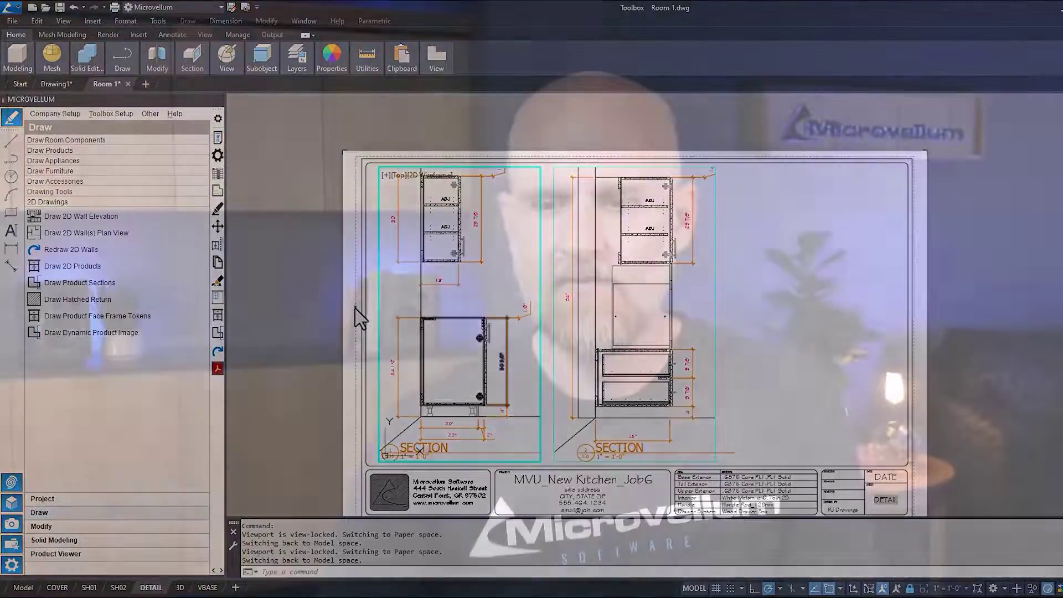